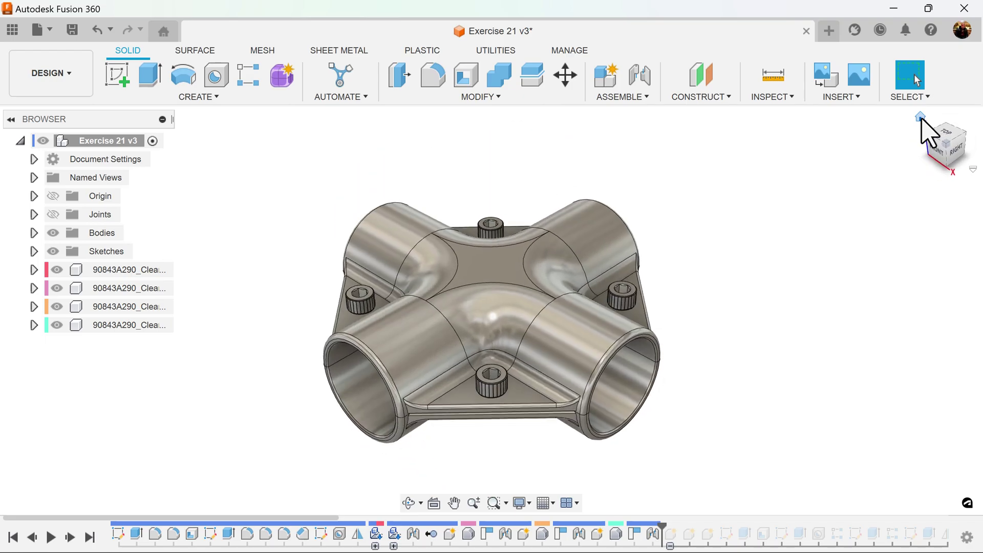
Create a new design with a new component, view it from the top, and start a sketch.
click(830, 31)
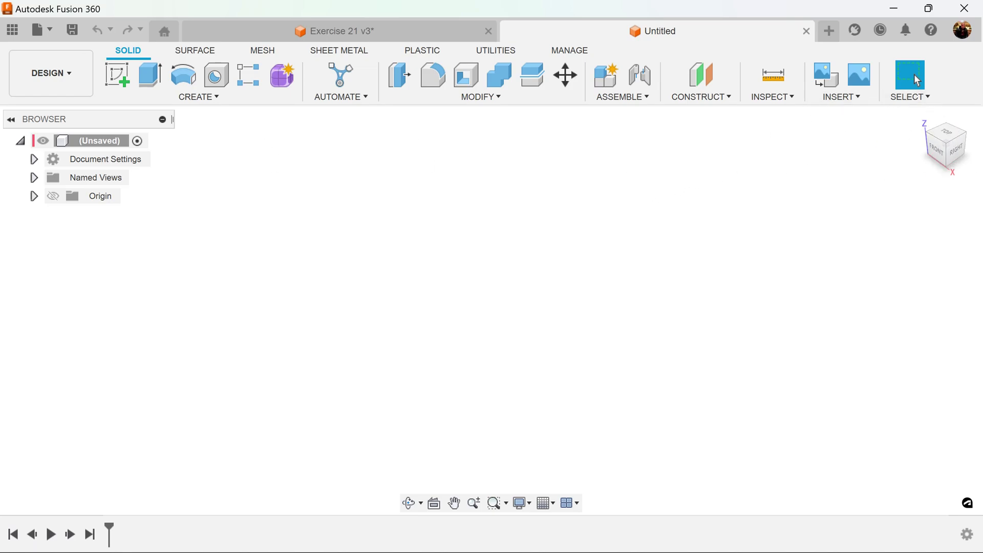
right_click(117, 141)
click(132, 155)
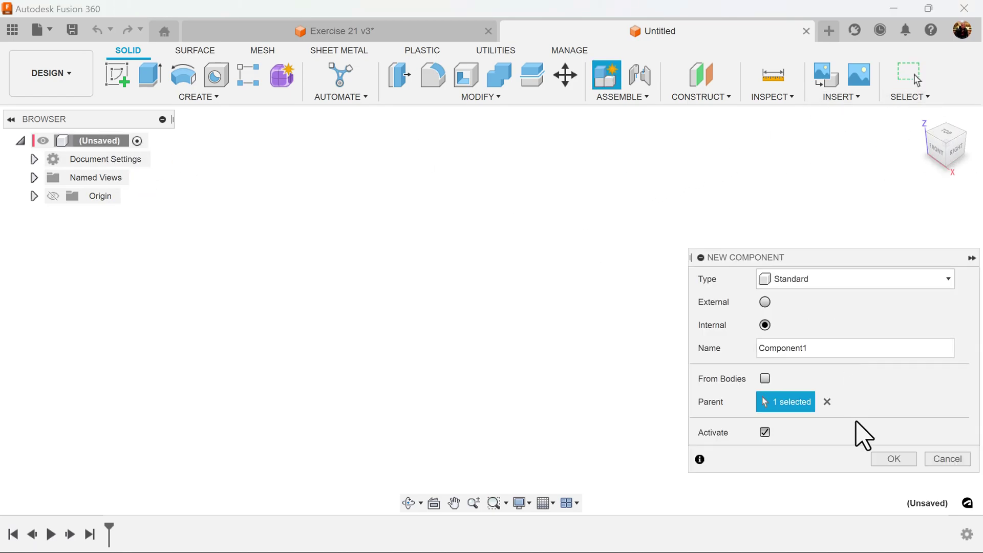
key(Escape)
click(948, 134)
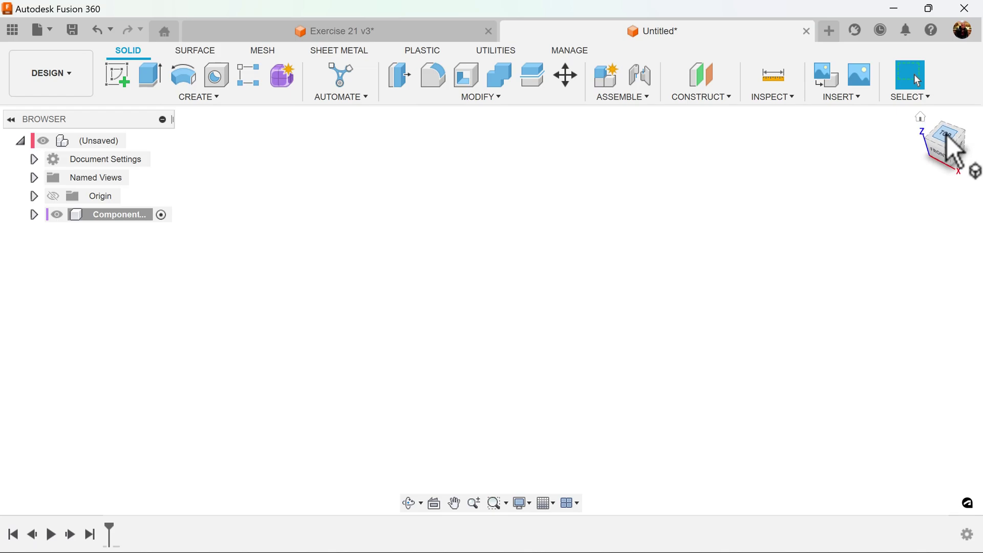
click(119, 77)
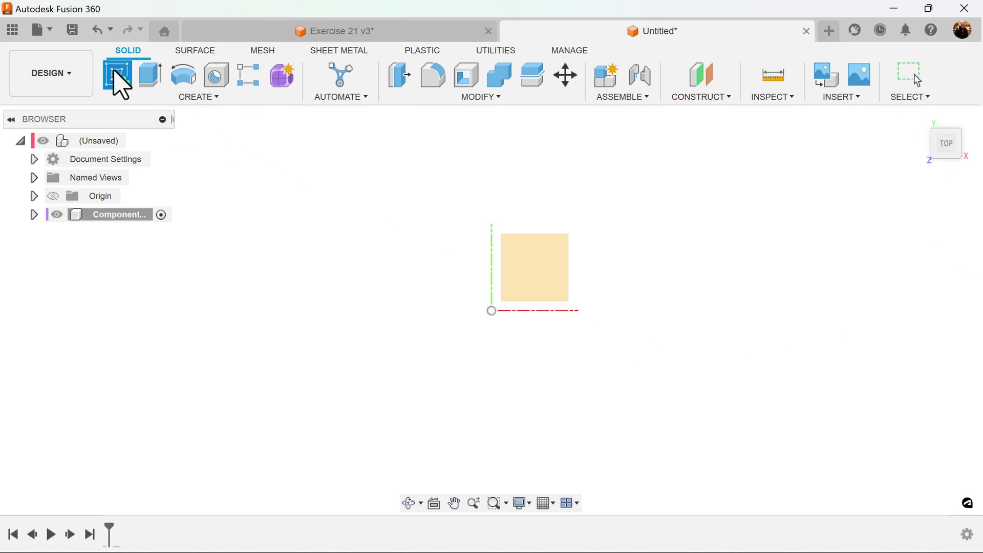
On the XY plane, draw an origin-centred 120 × 40 mm center rectangle.
click(525, 293)
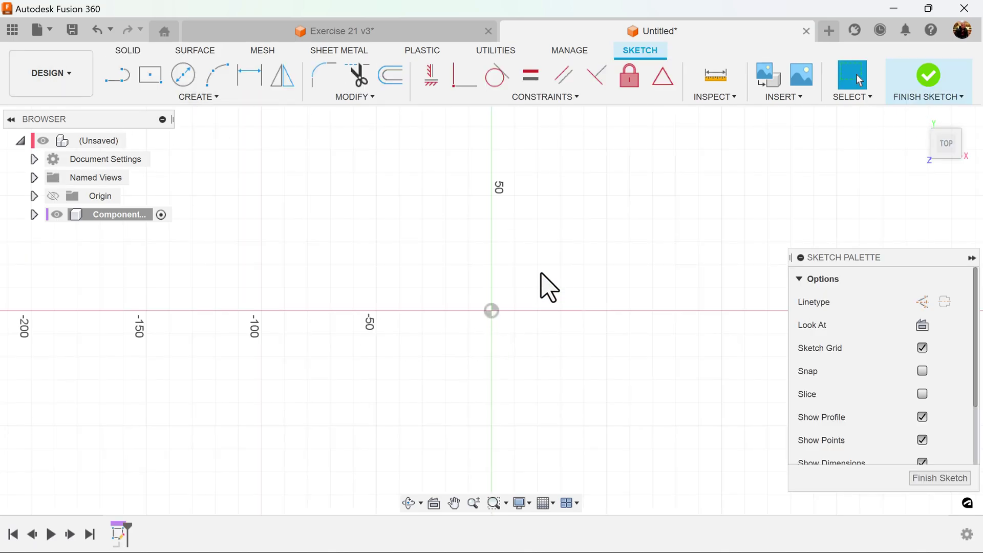
click(152, 78)
click(492, 311)
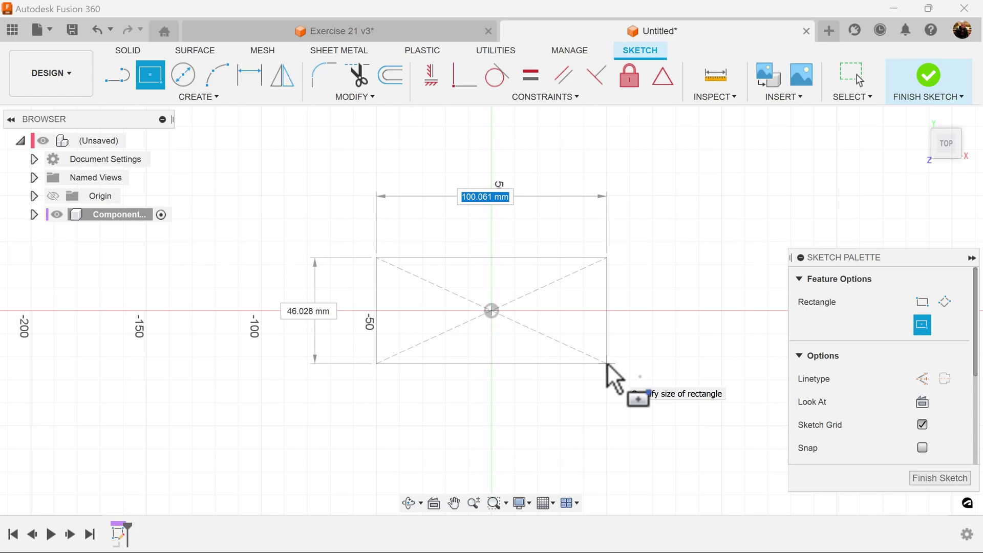
text(120)
key(Tab)
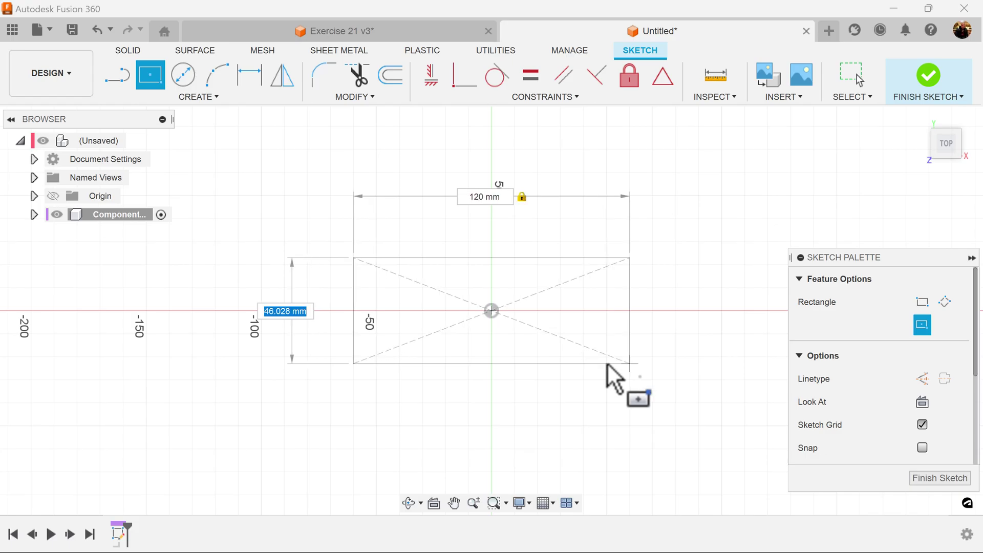
text(40)
key(Return)
key(Escape)
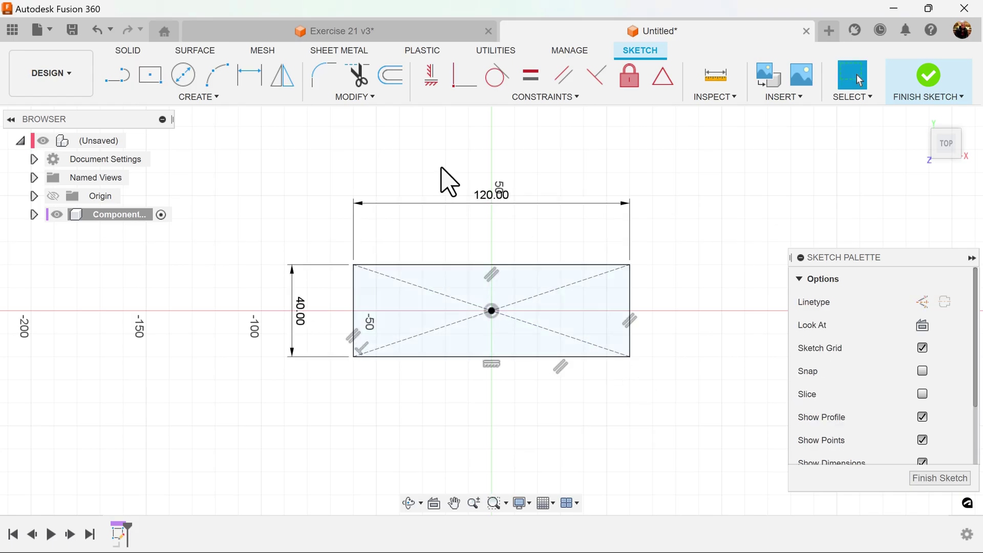
Draw a second origin-centred center rectangle, 40 × 120 mm, correcting its height entry.
click(152, 84)
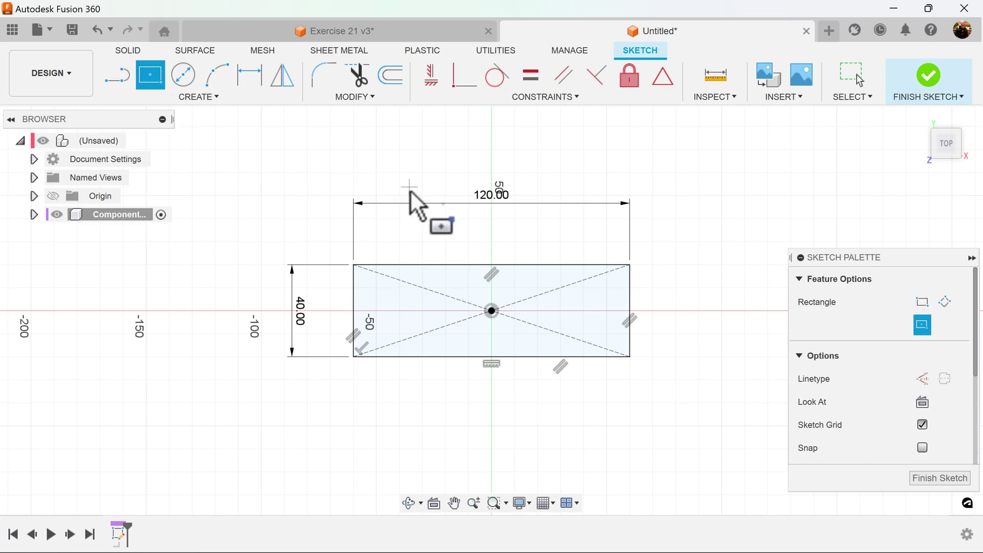
click(492, 310)
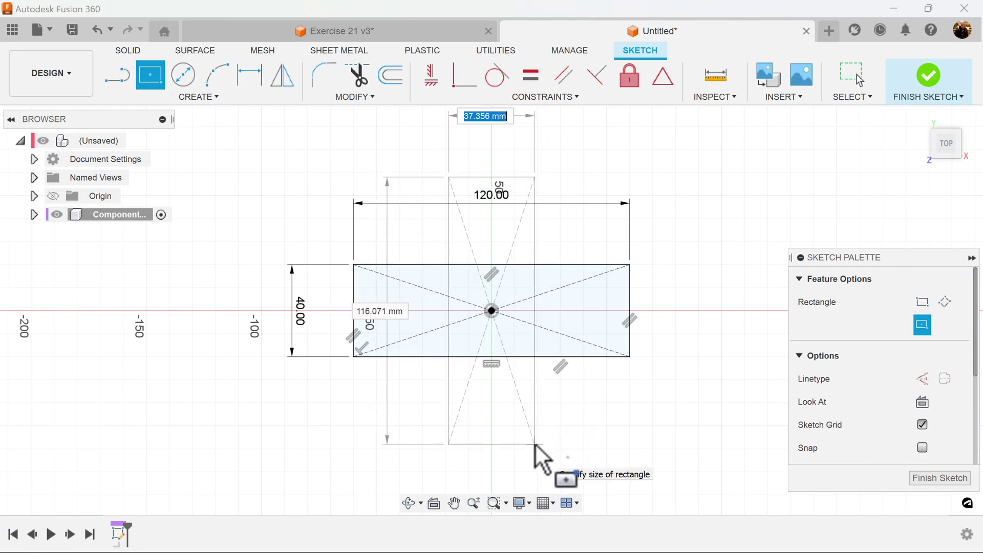
text(40)
key(Tab)
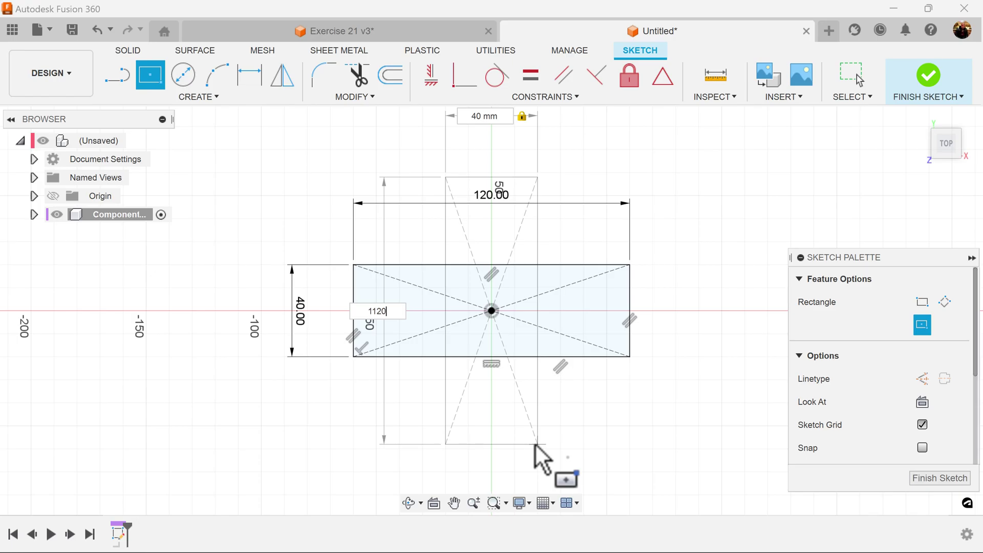
key(Tab)
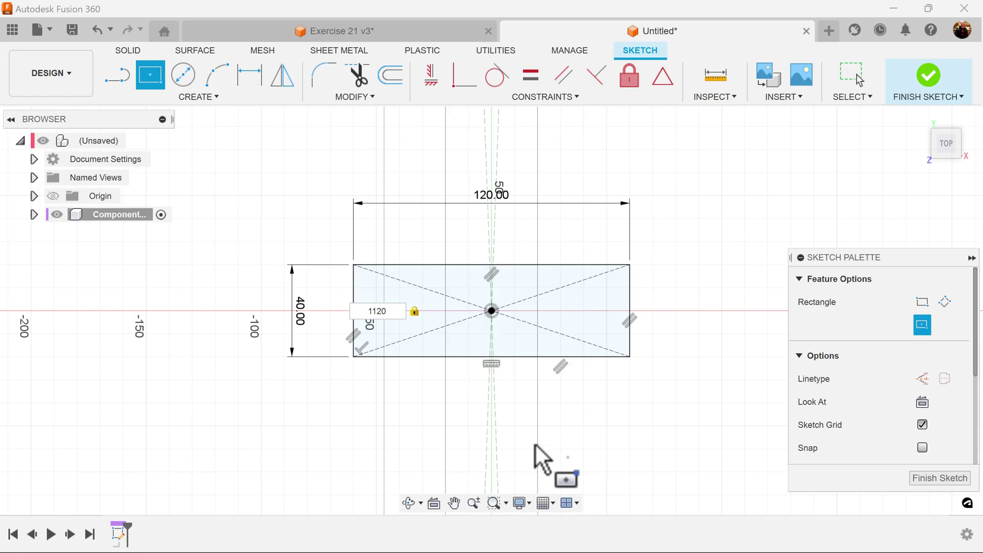
scroll(542, 458, down, 5)
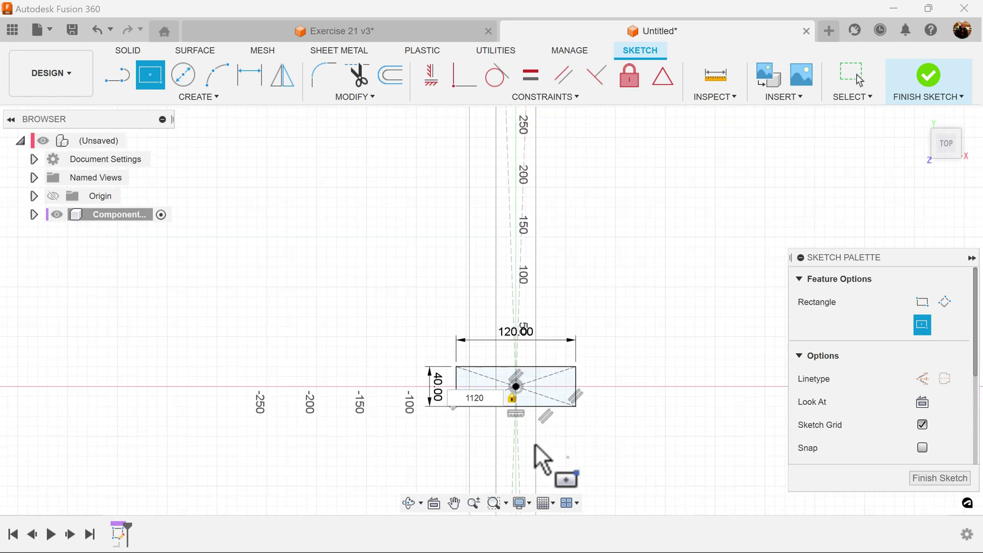
scroll(542, 459, up, 2)
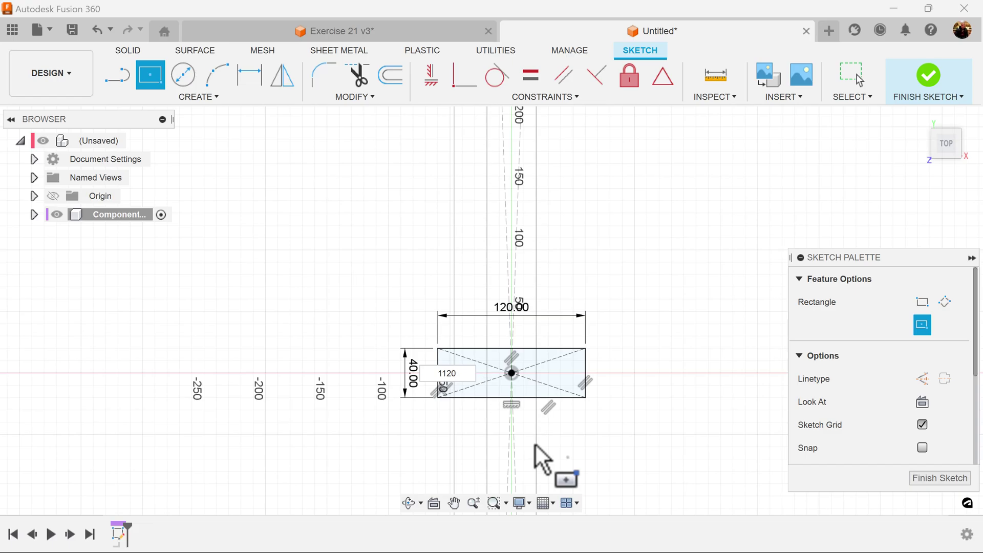
key(BackSpace)
key(BackSpace)
key(BackSpace)
key(BackSpace)
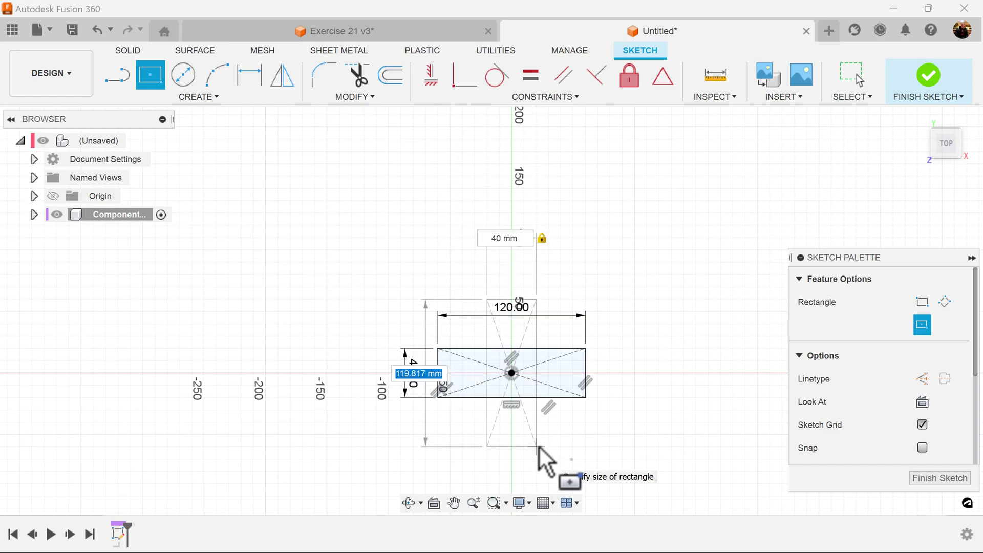
key(Return)
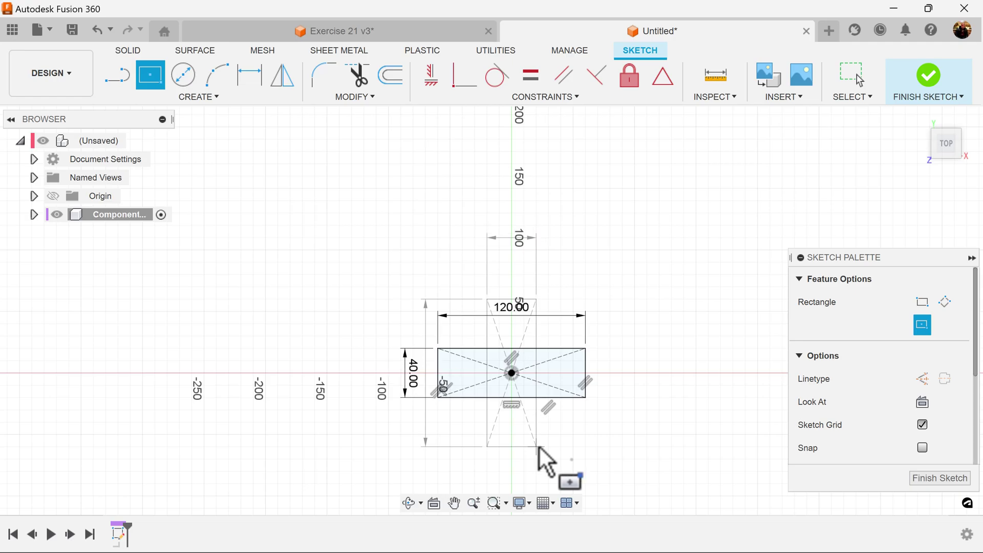
key(Escape)
Move the 120 and 40 dimensions clear of the cross and finish the sketch.
scroll(609, 430, up, 1)
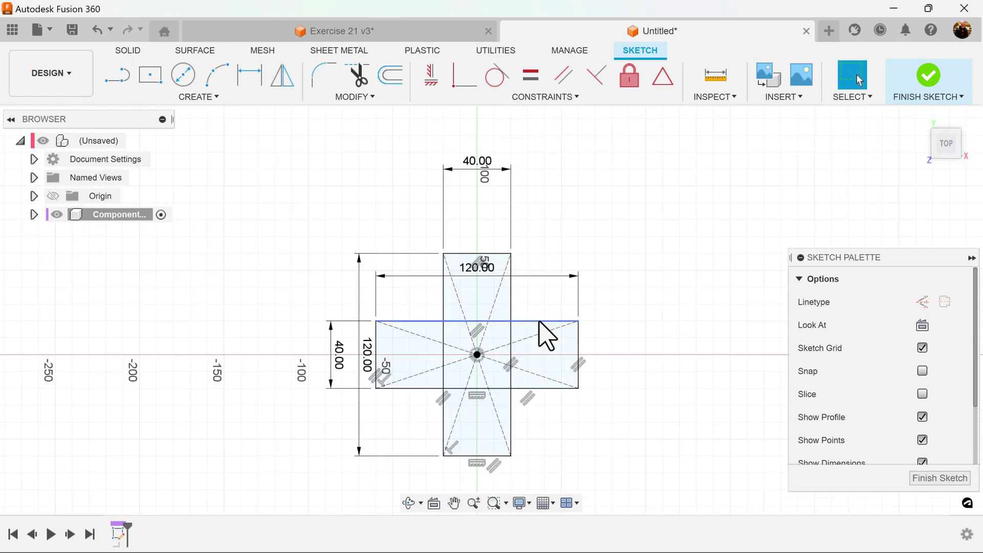
drag(501, 275, 502, 489)
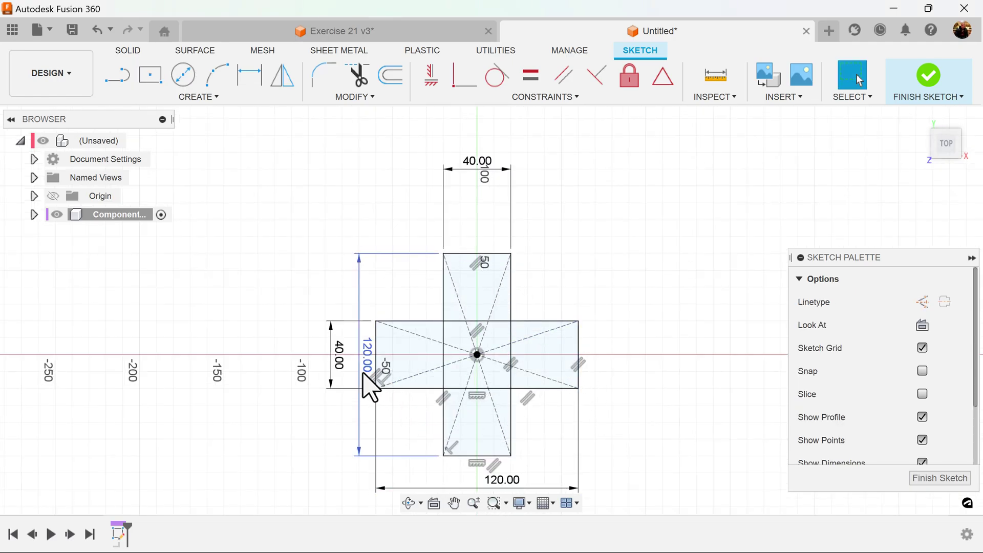
drag(367, 384, 612, 378)
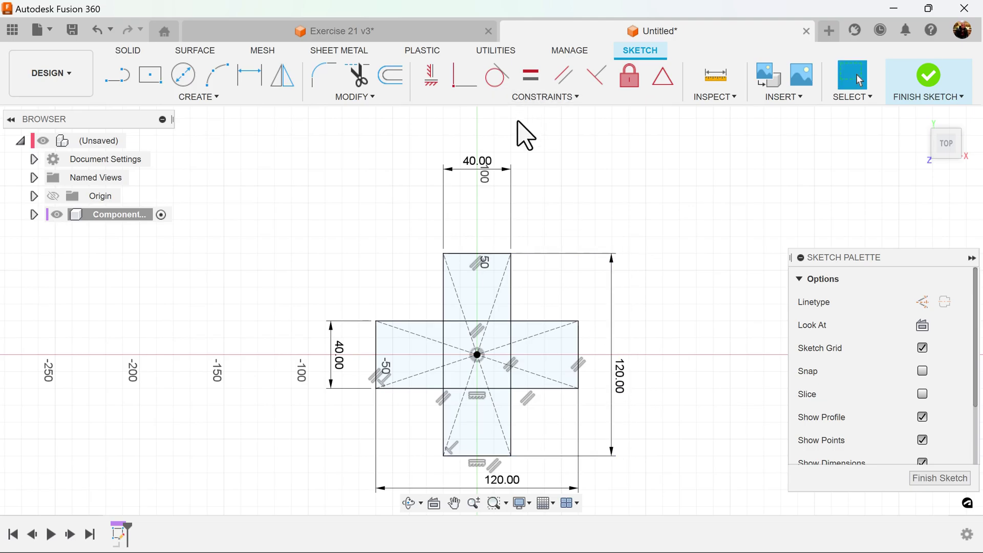
drag(475, 171, 473, 228)
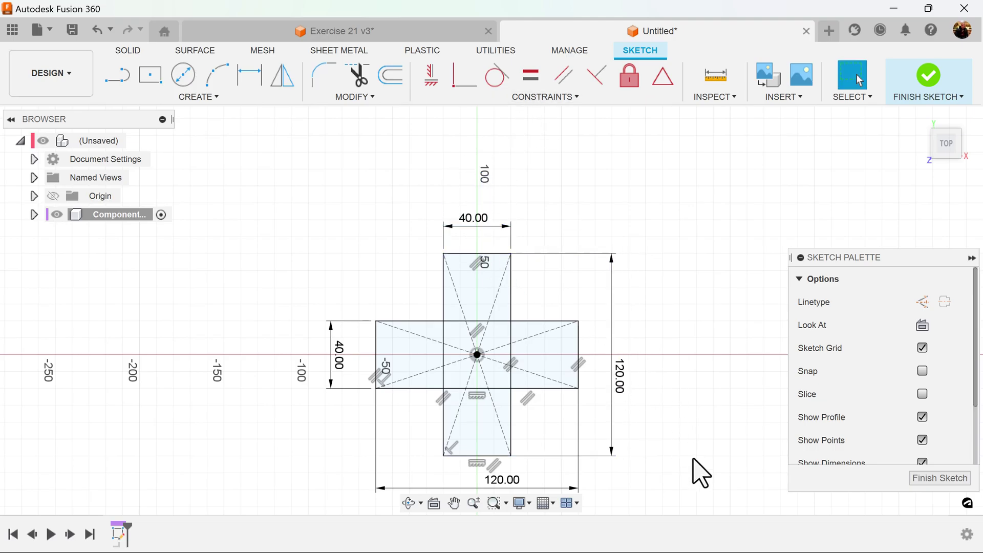
scroll(691, 461, up, 1)
middle_drag(689, 450, 687, 391)
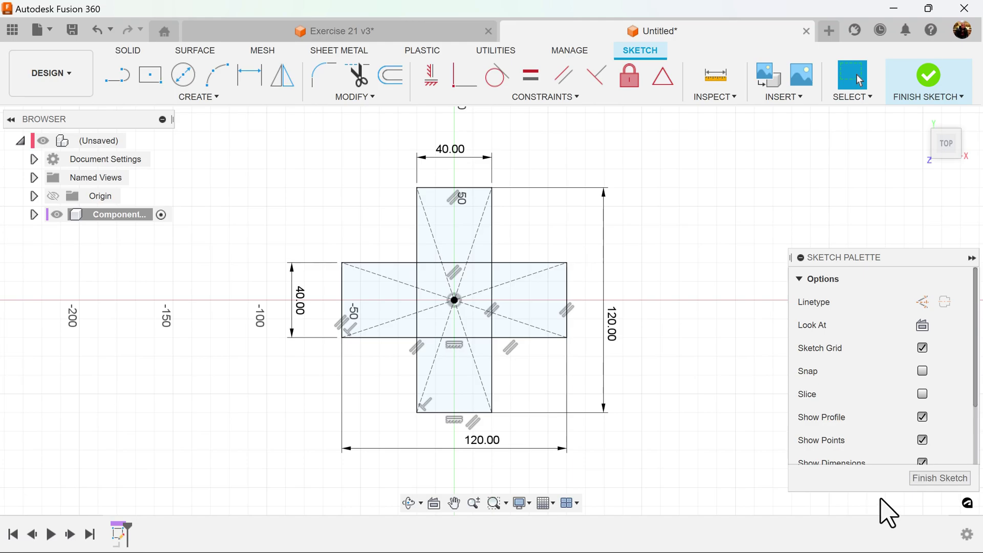
click(939, 478)
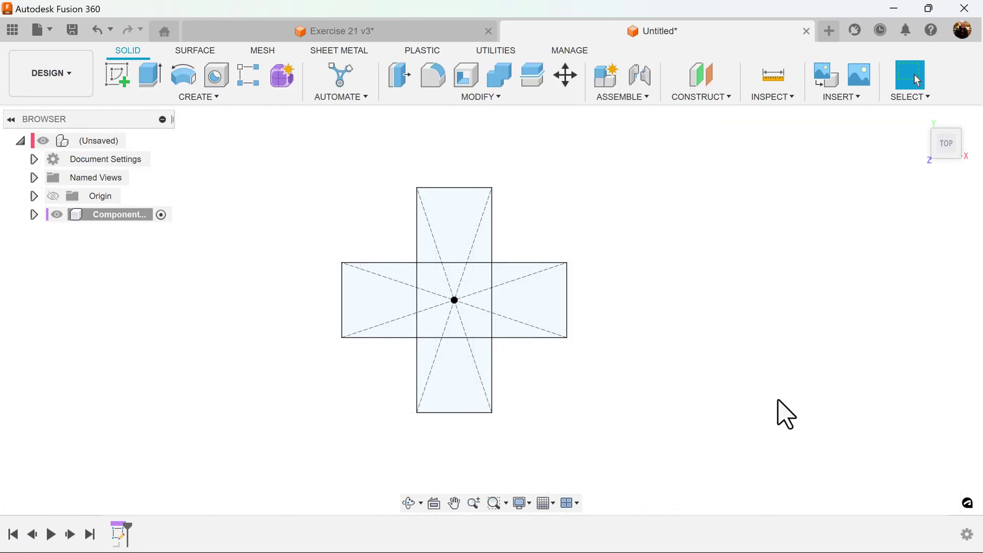
Extrude all five cross profiles 20 mm as a new body.
click(154, 82)
mouse_move(284, 157)
mouse_down()
mouse_move(567, 416)
mouse_move(607, 433)
mouse_up()
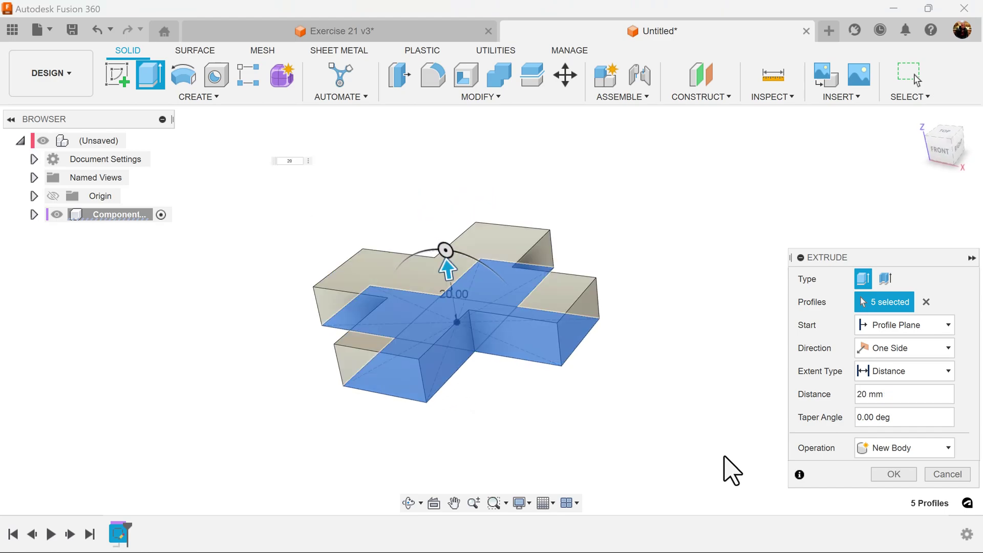
click(897, 478)
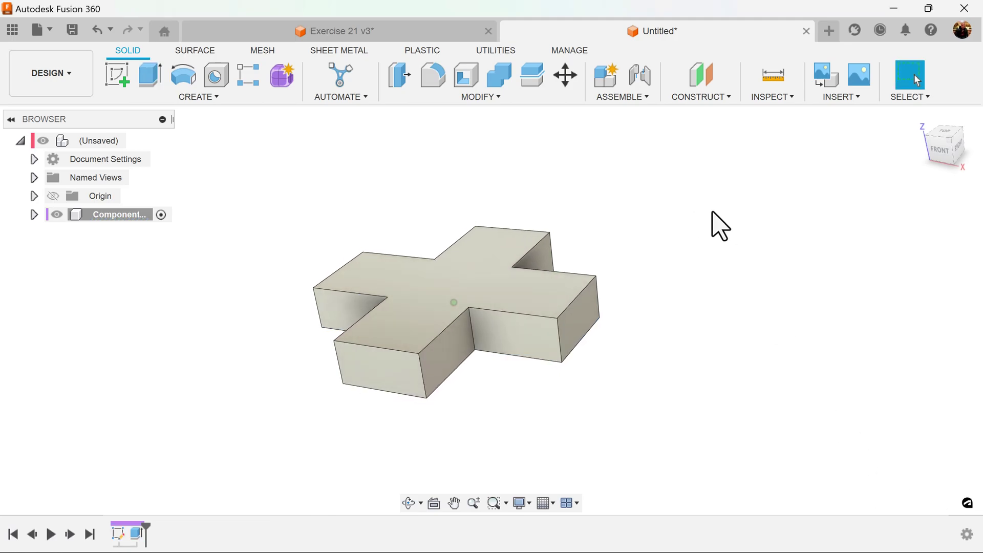
scroll(722, 226, up, 3)
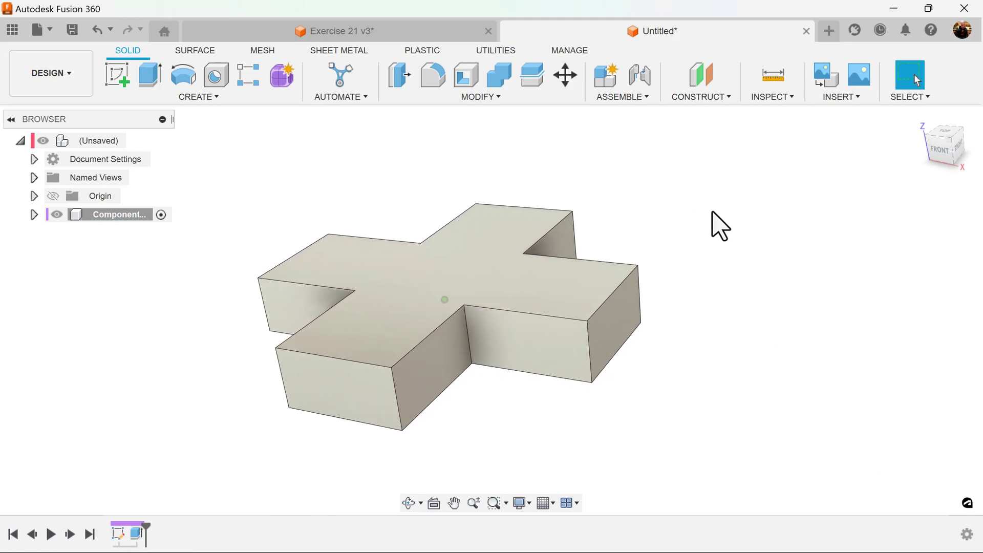
Fillet the cross's inner vertical corners with a 10 mm radius and tangency weight 2.
click(434, 74)
click(450, 256)
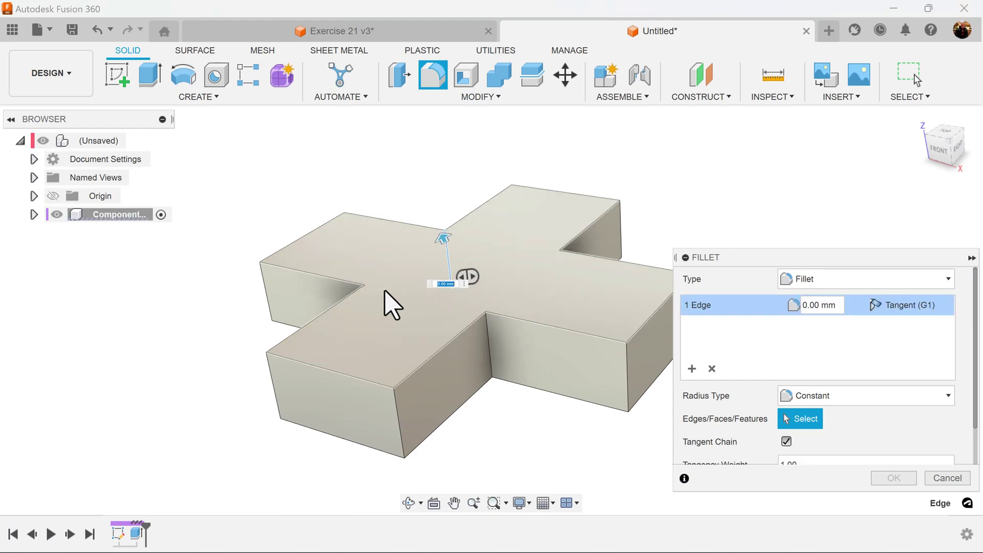
click(371, 307)
click(491, 341)
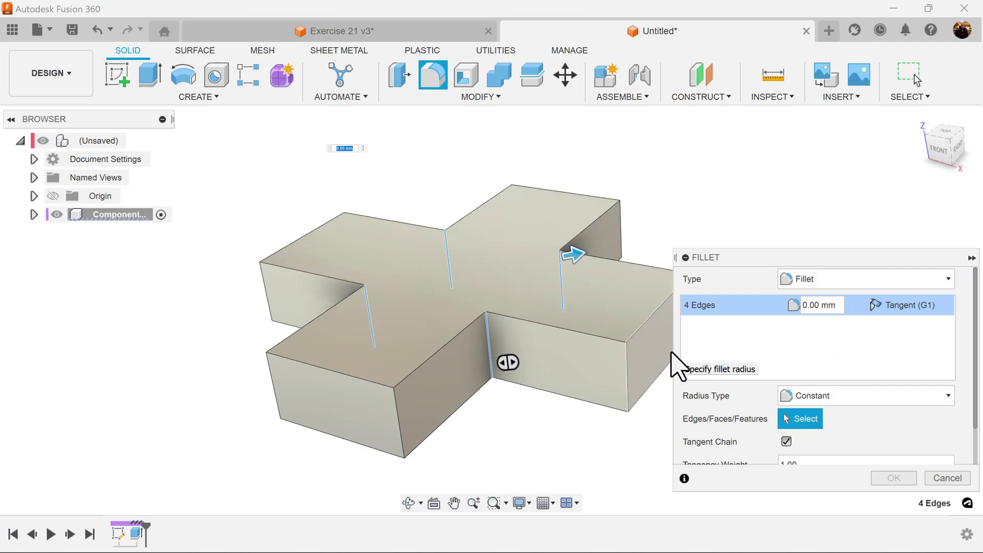
key(Return)
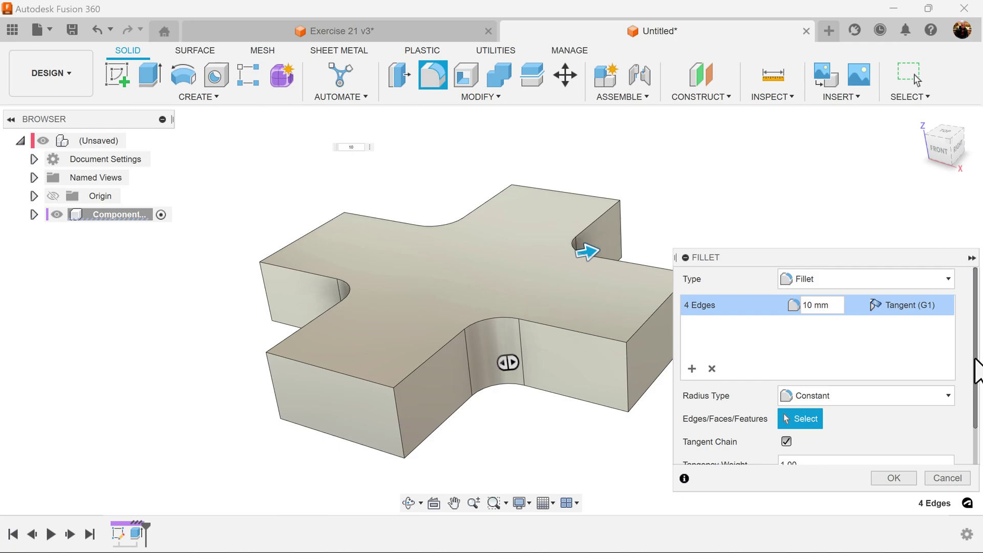
drag(975, 361, 976, 406)
click(816, 423)
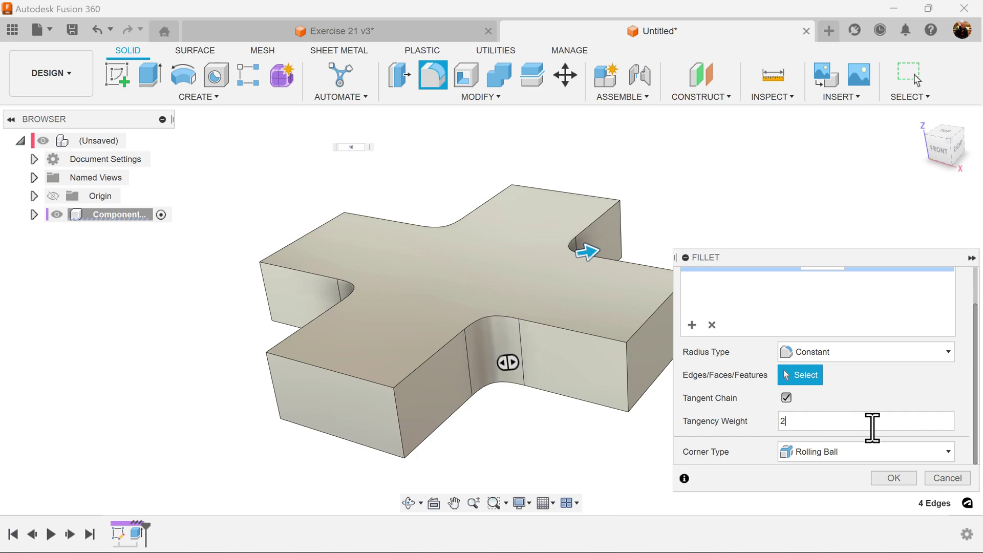
click(910, 479)
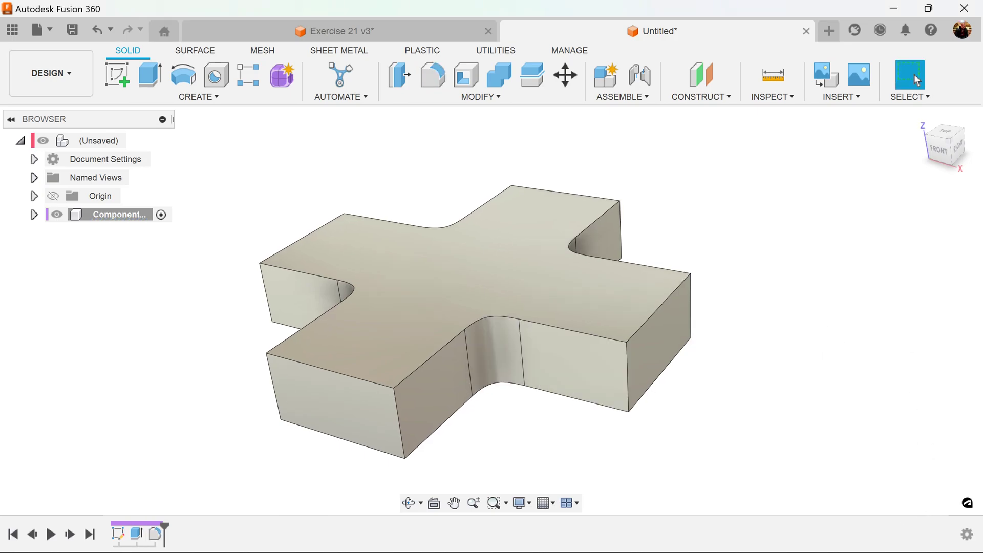
Apply a 20 mm fillet to all 12 top edges, making each arm half-round.
click(432, 78)
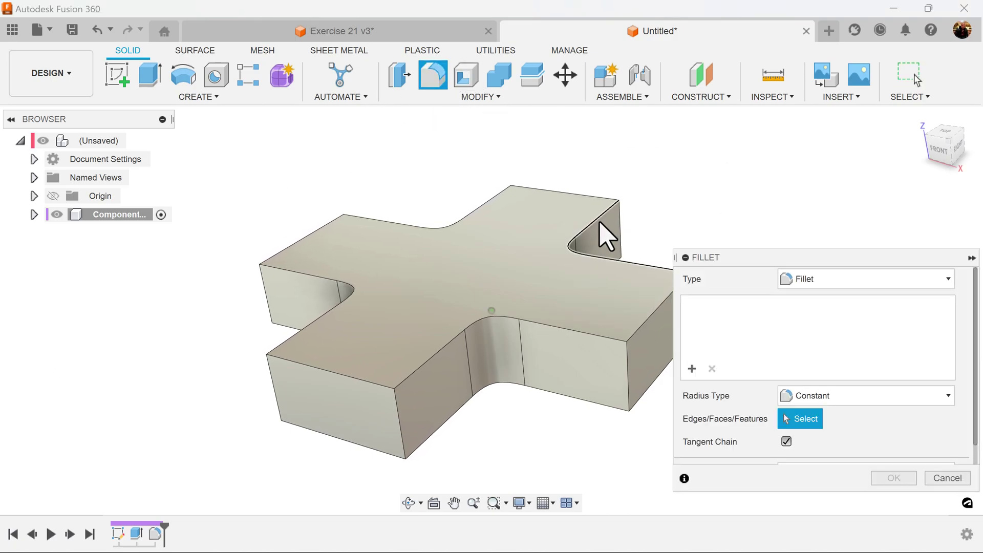
click(609, 234)
click(484, 194)
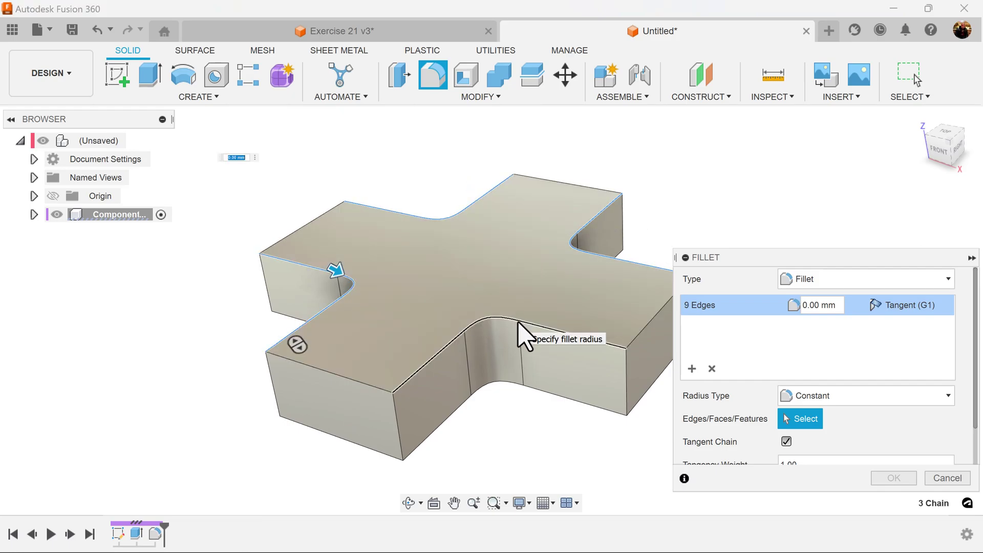
click(518, 323)
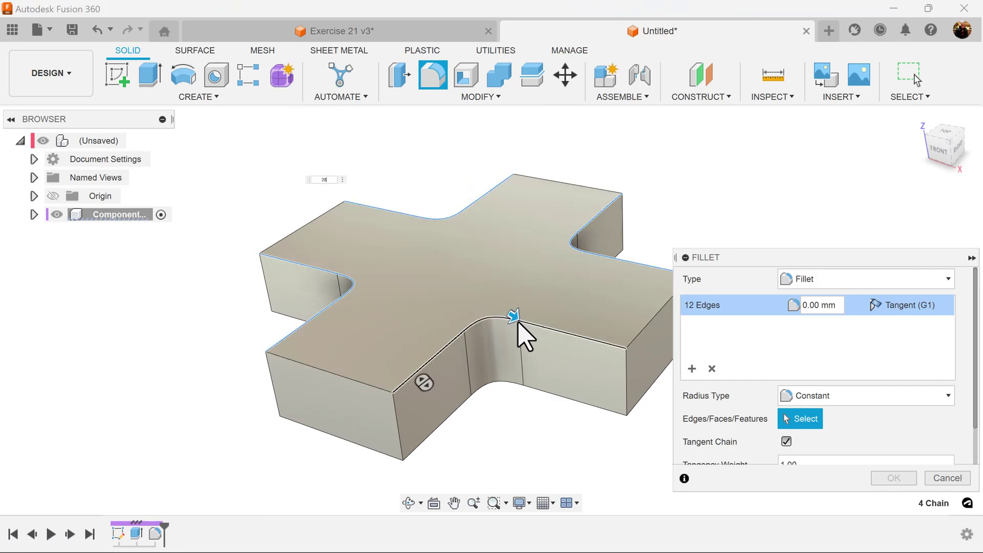
key(Return)
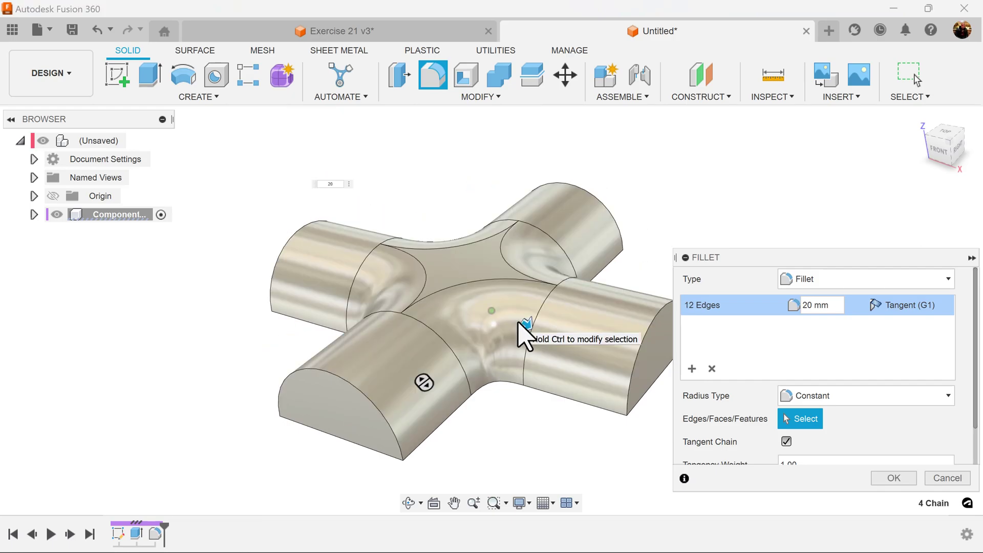
click(892, 481)
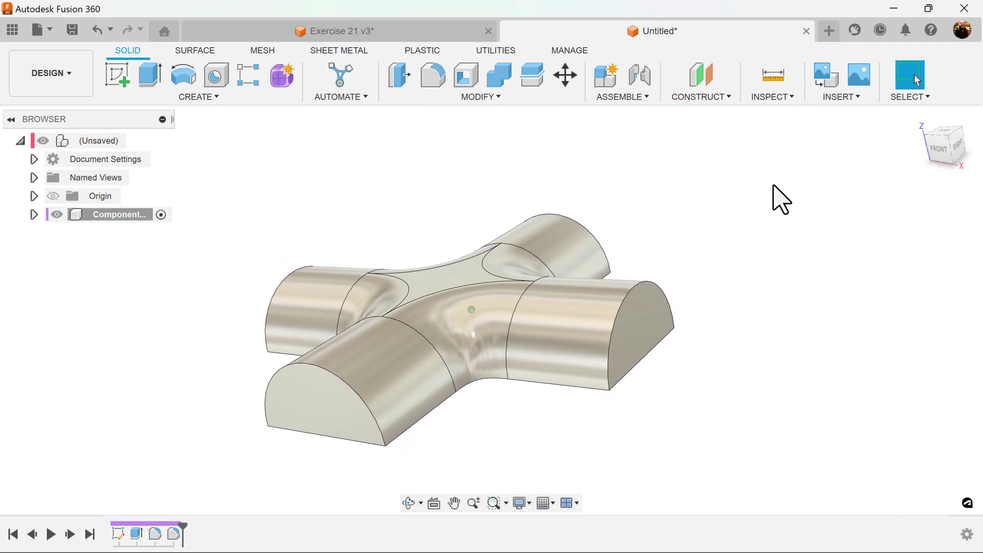
Shell the cross 3 mm thick, removing the four arm end faces and the flat face.
click(464, 80)
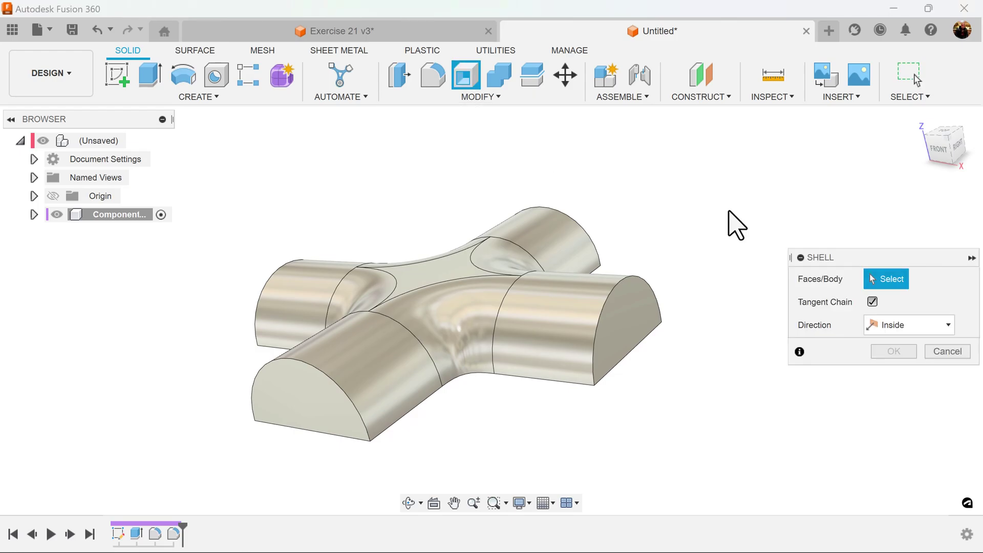
click(615, 317)
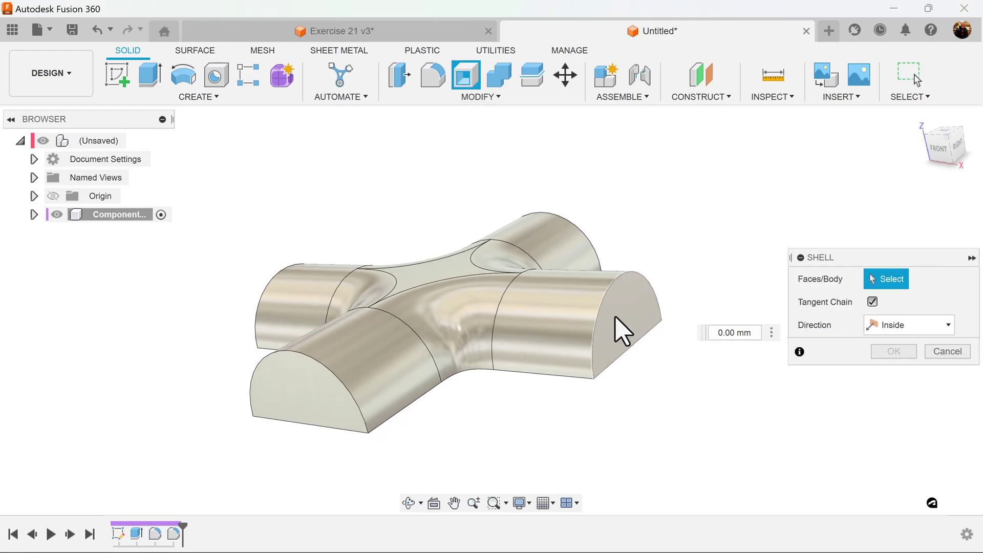
click(301, 406)
shift+middle_drag(300, 406, 700, 204)
click(632, 231)
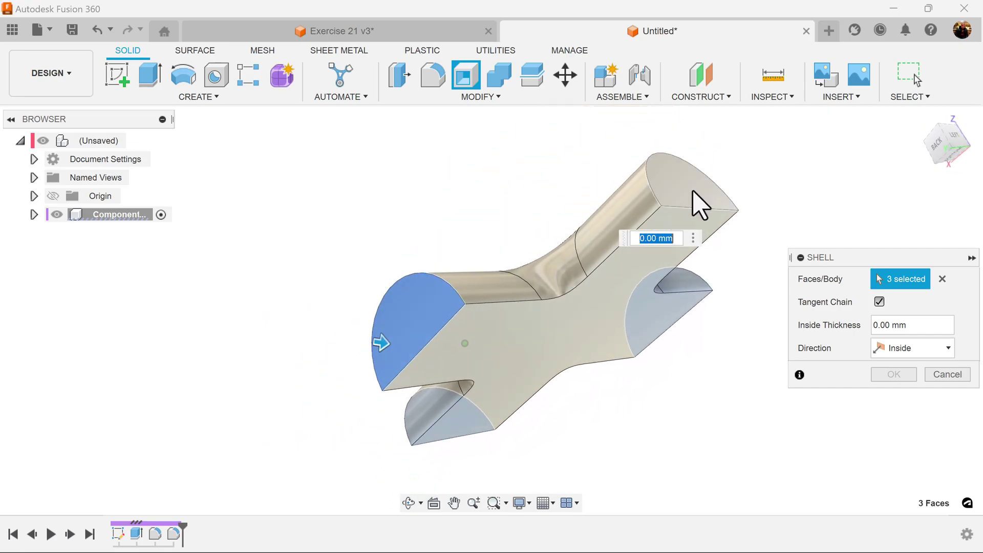
click(696, 200)
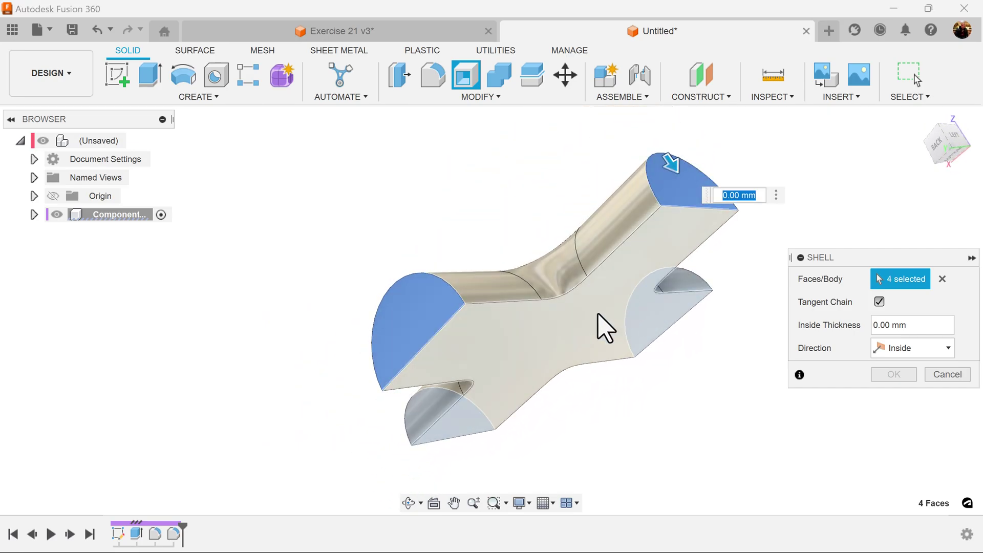
click(598, 330)
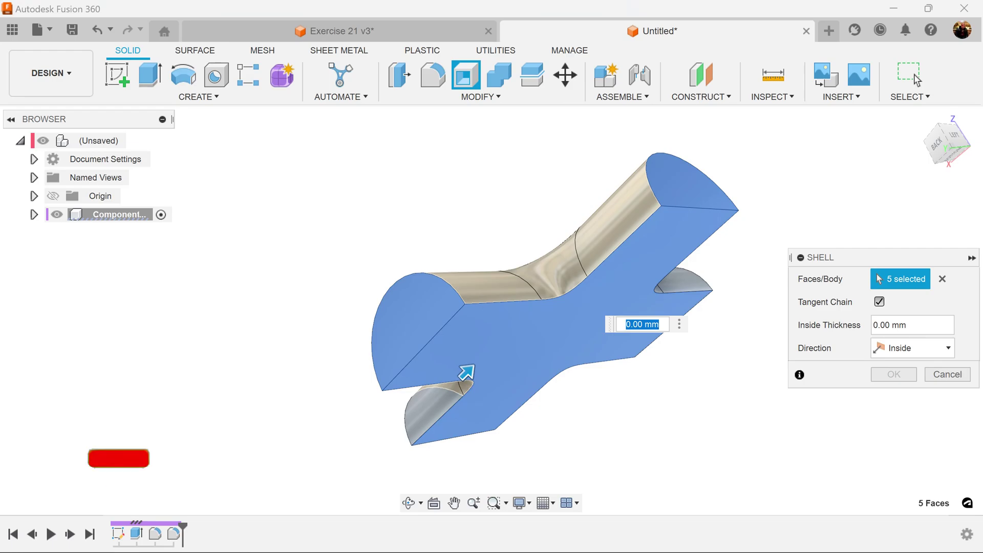
click(913, 326)
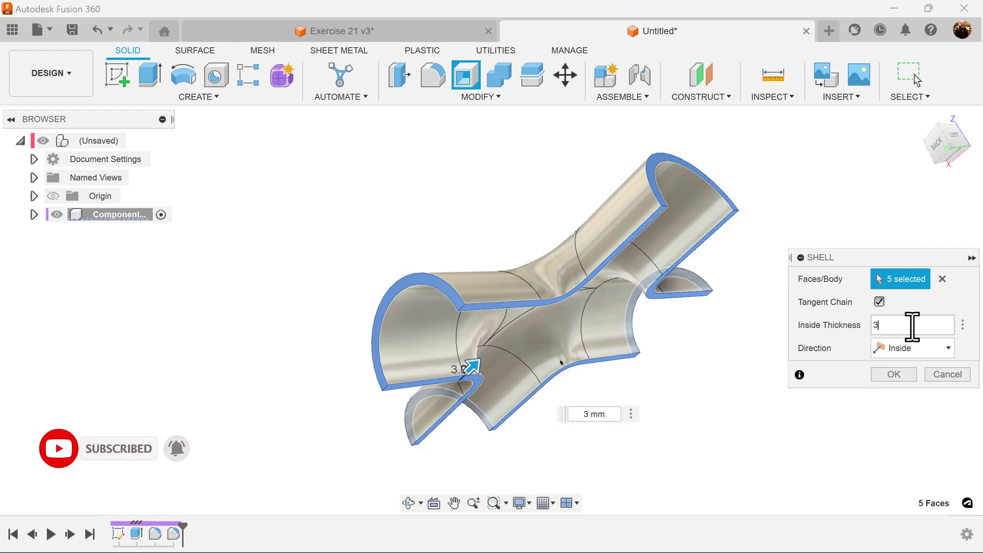
click(895, 377)
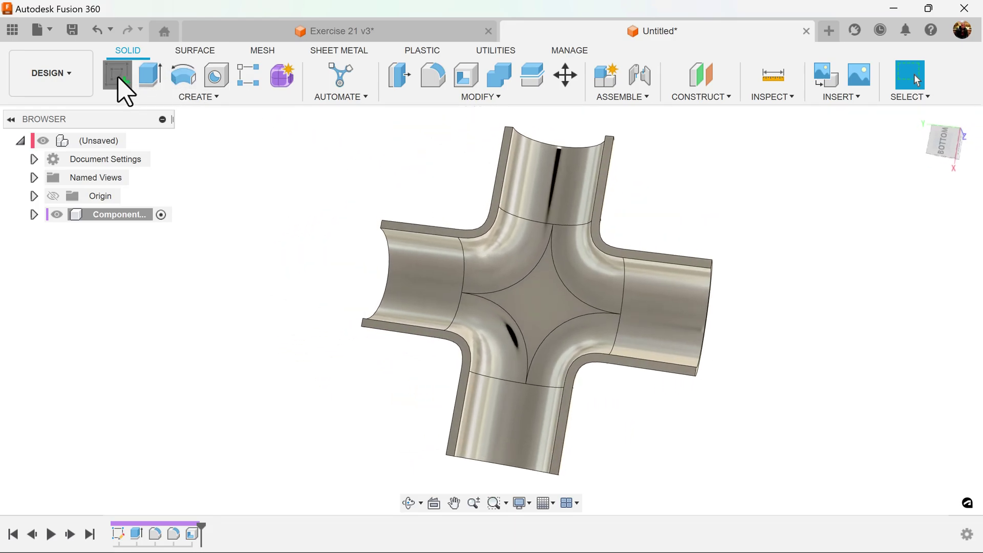
Start a new sketch on the fitting's flat bottom face.
click(120, 86)
click(430, 244)
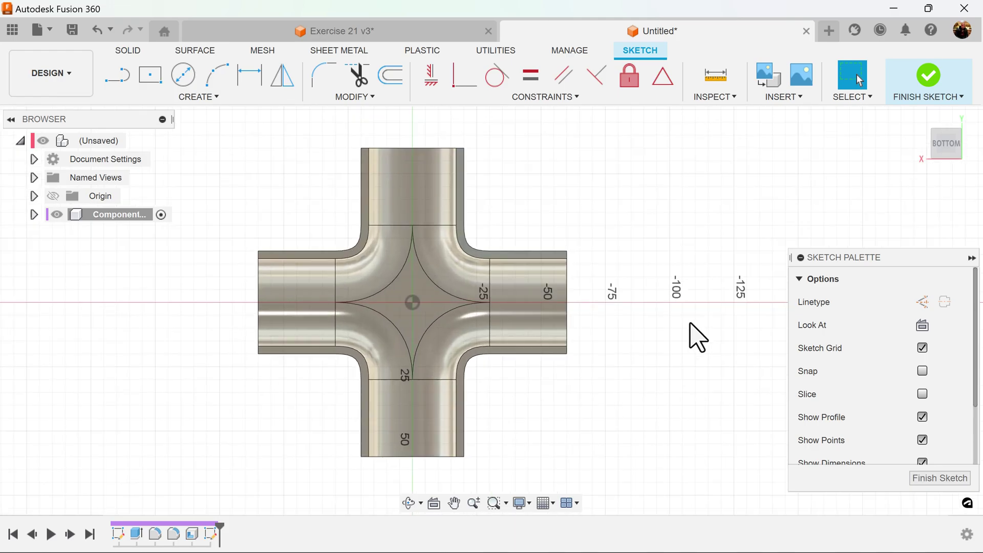
mouse_move(690, 324)
middle_down()
mouse_move(744, 329)
mouse_move(715, 338)
middle_up()
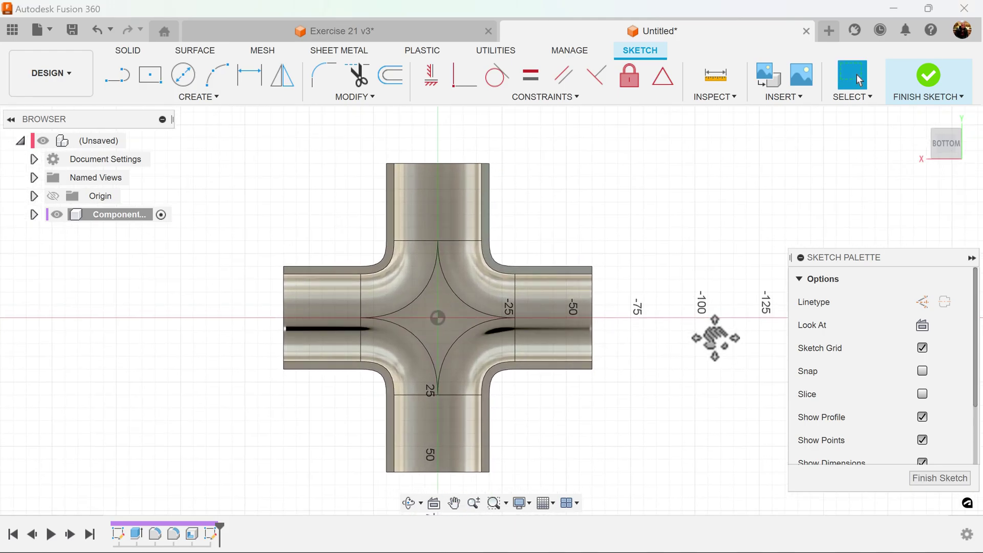
Project the four outer wall faces of the arms into the sketch.
key(p)
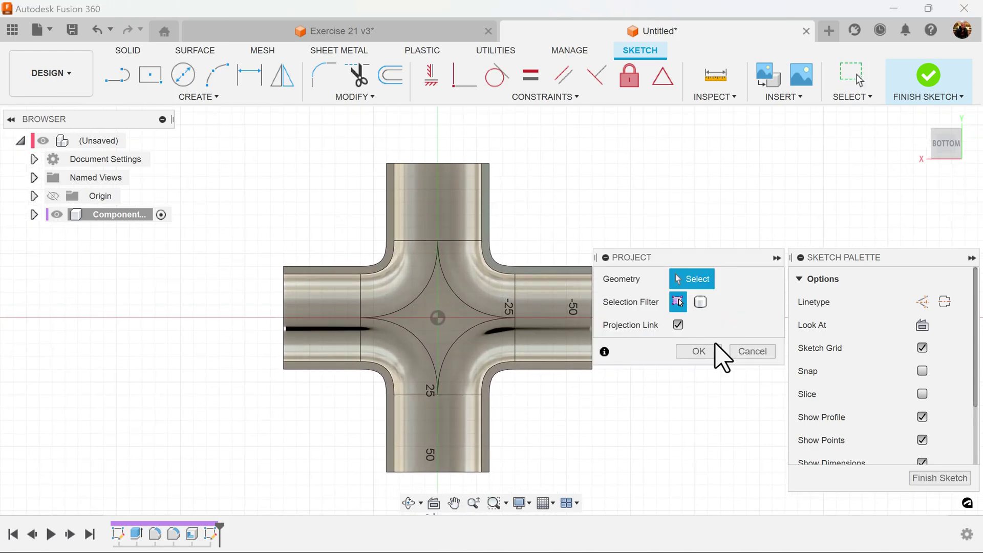
click(529, 273)
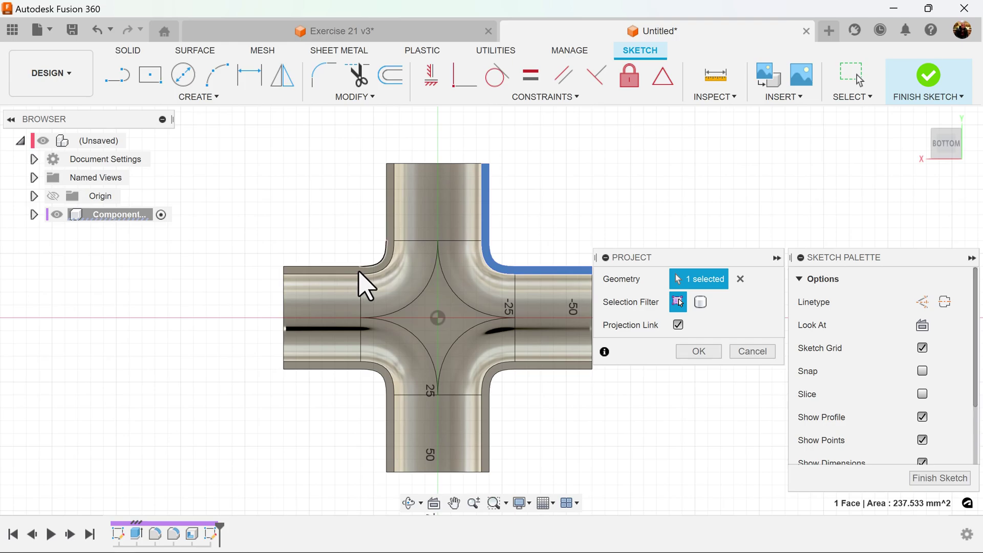
scroll(361, 274, up, 2)
click(376, 271)
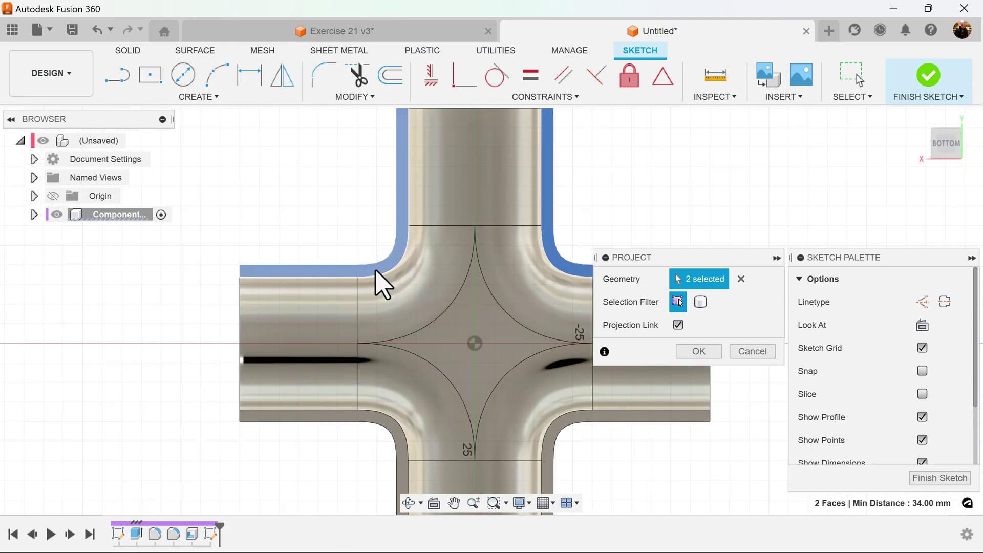
click(306, 419)
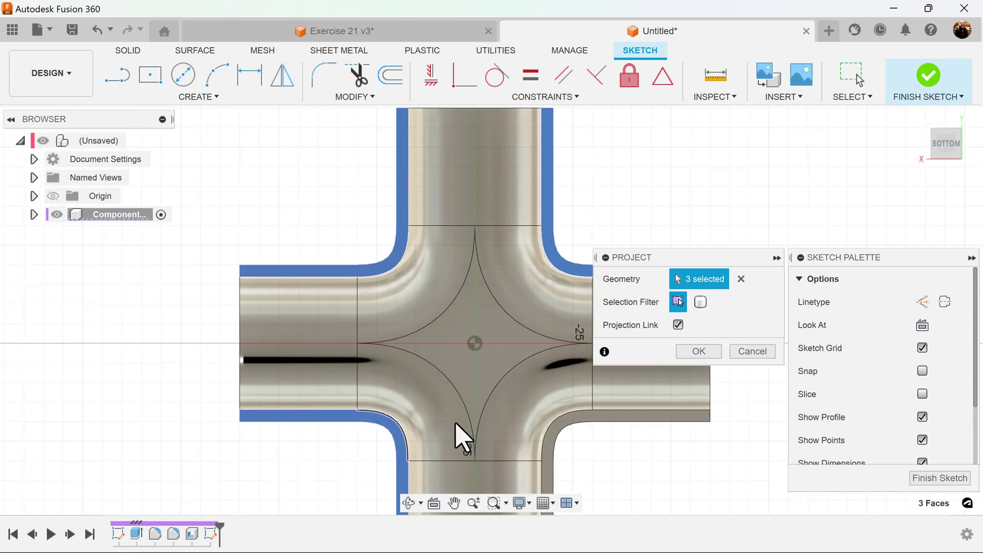
click(596, 417)
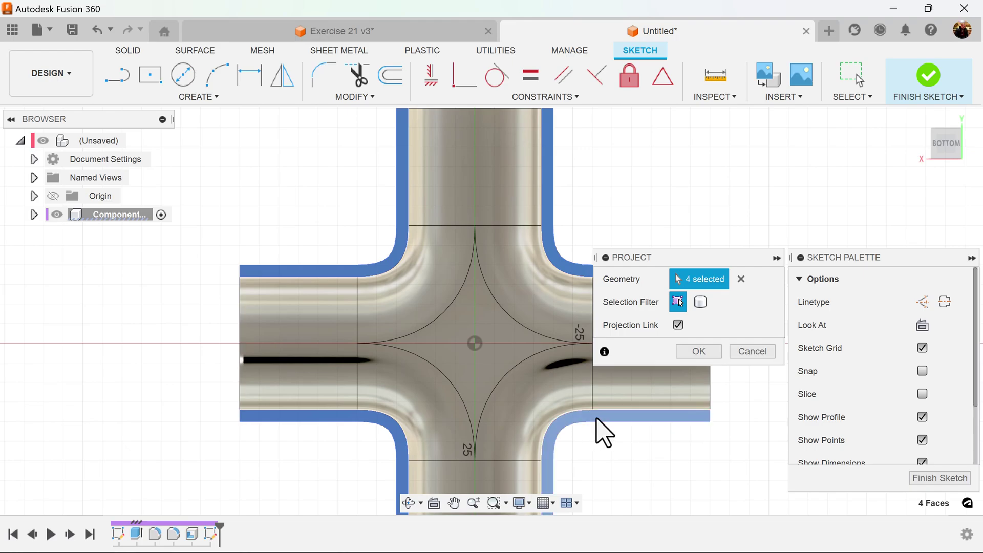
click(700, 352)
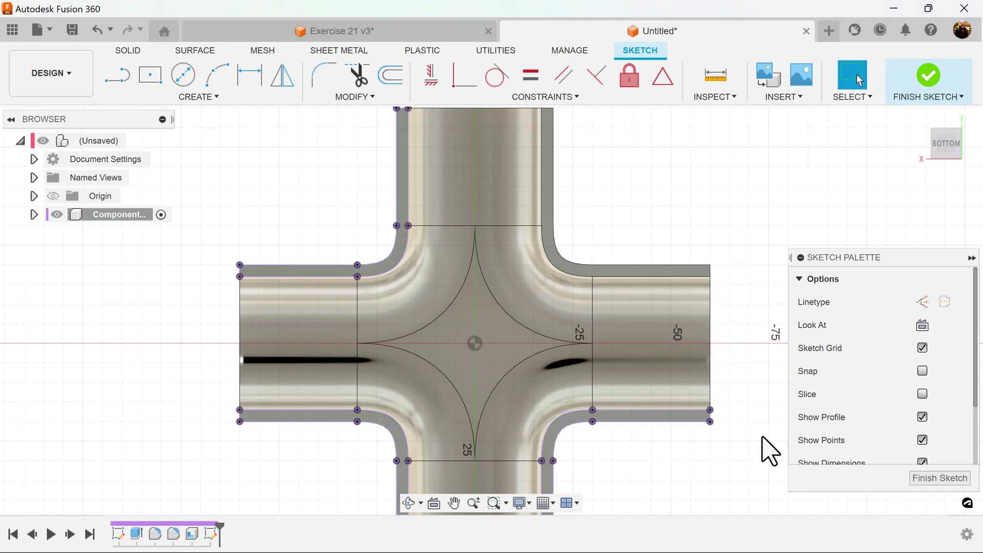
middle_drag(761, 450, 728, 429)
scroll(727, 429, down, 2)
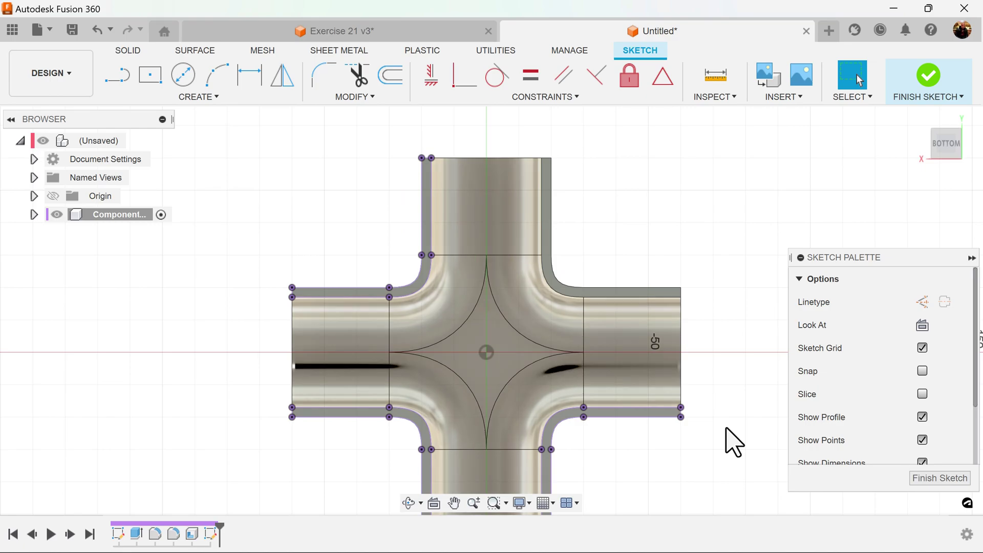
Project the remaining top-right wall into the sketch as well.
key(p)
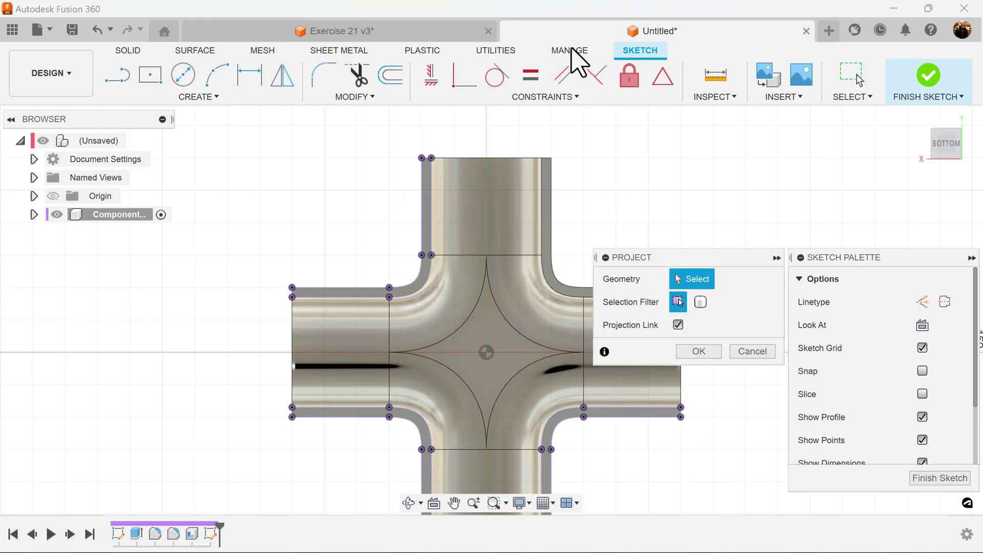
click(546, 180)
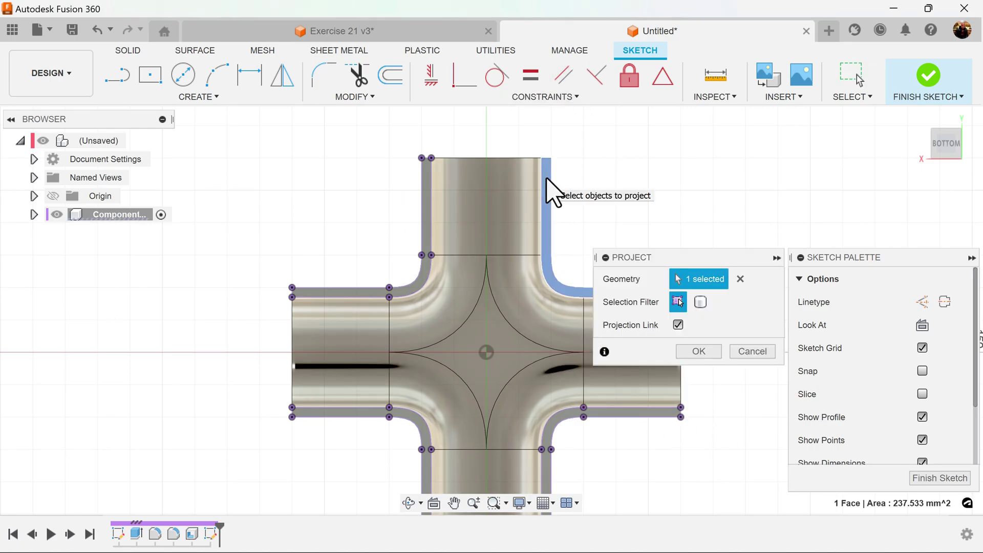
click(706, 353)
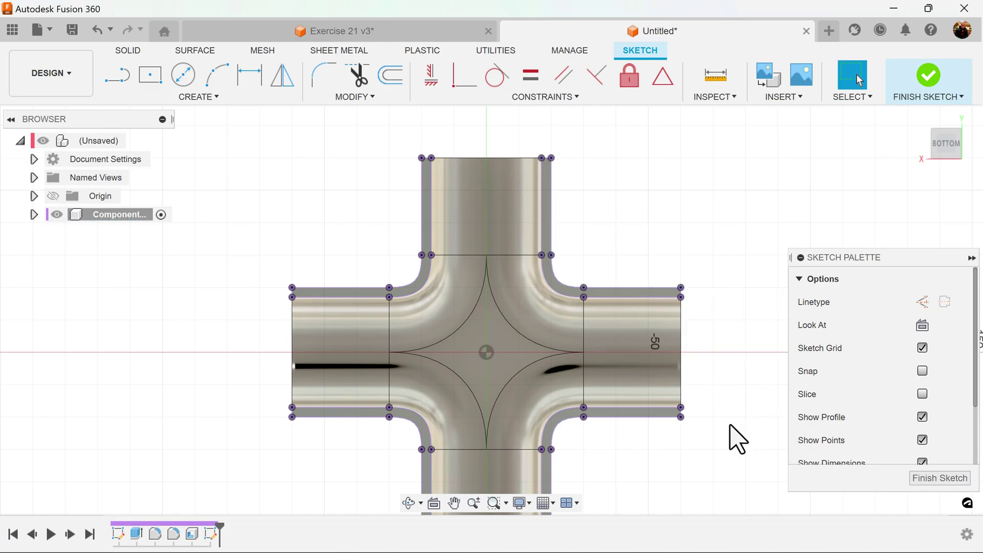
scroll(738, 439, down, 2)
middle_drag(737, 438, 693, 377)
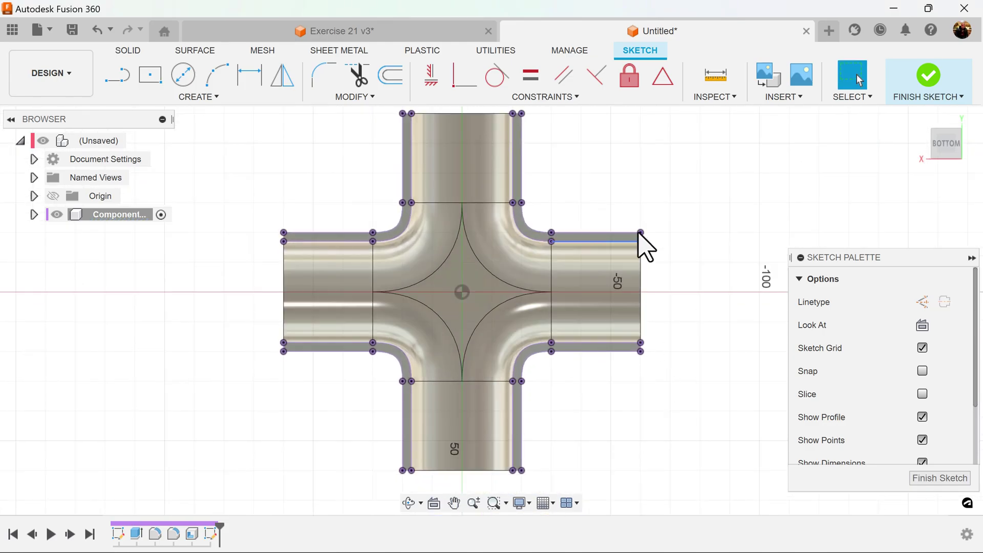
middle_drag(640, 236, 676, 237)
click(117, 76)
Draw diagonal lines joining the left arm to the top arm and the top arm to the right arm.
scroll(389, 254, up, 2)
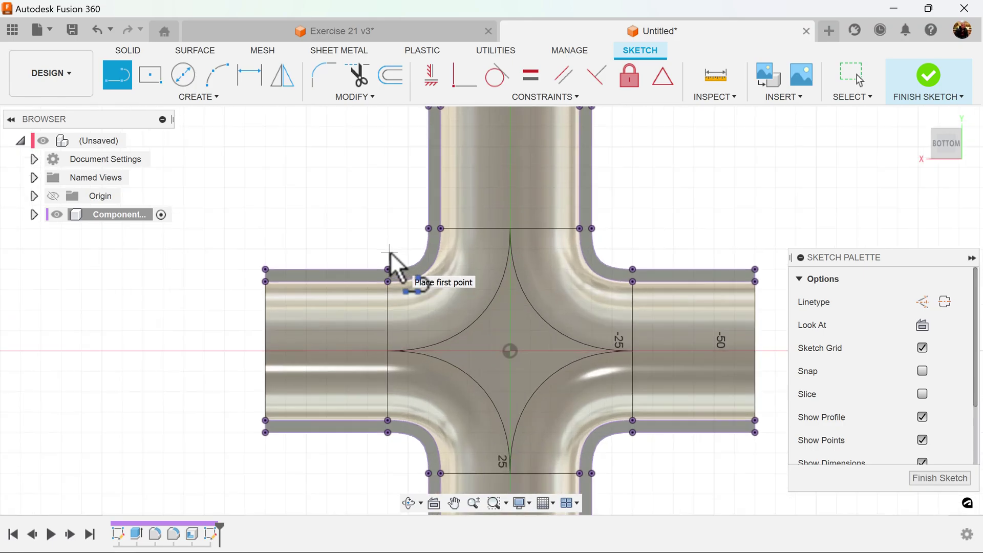
click(266, 281)
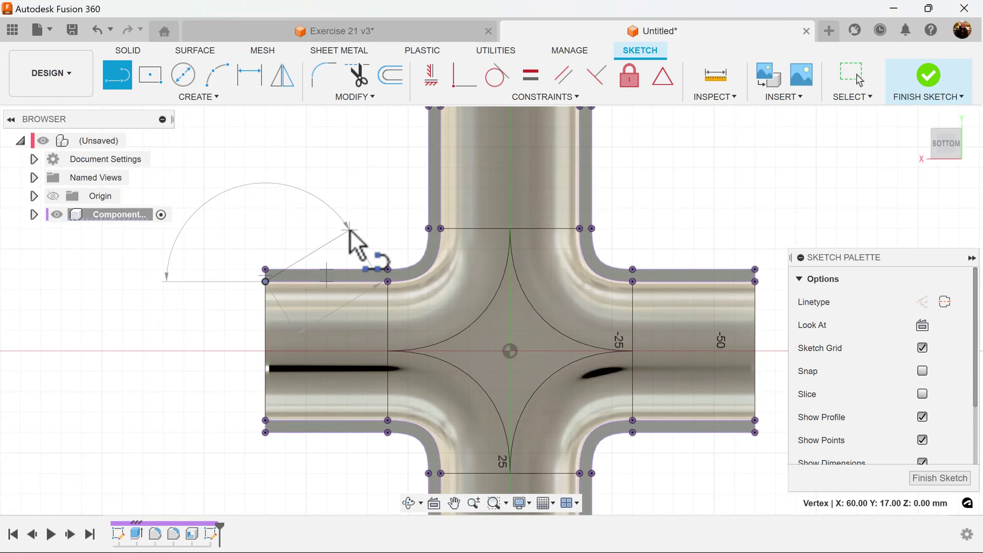
middle_drag(350, 231, 368, 268)
double_click(432, 157)
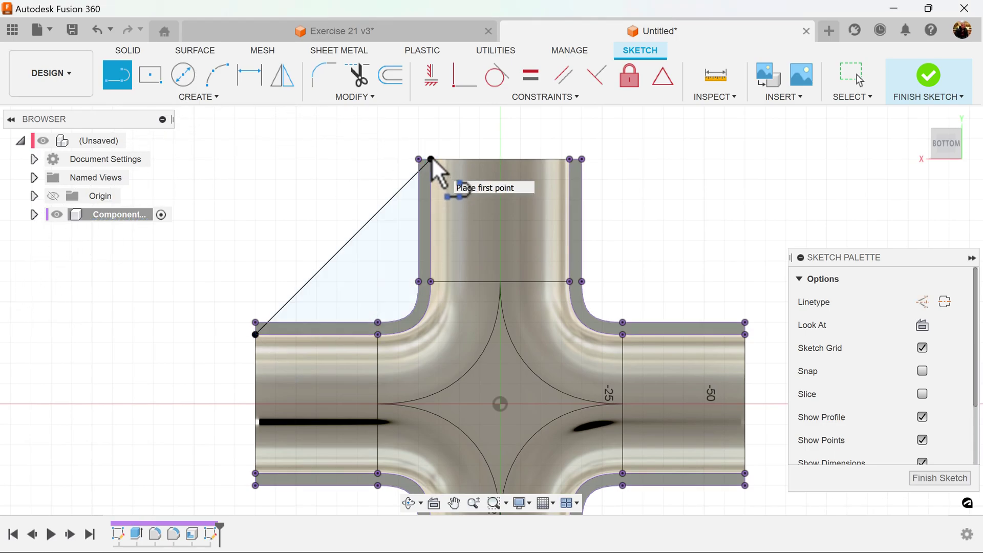
click(570, 158)
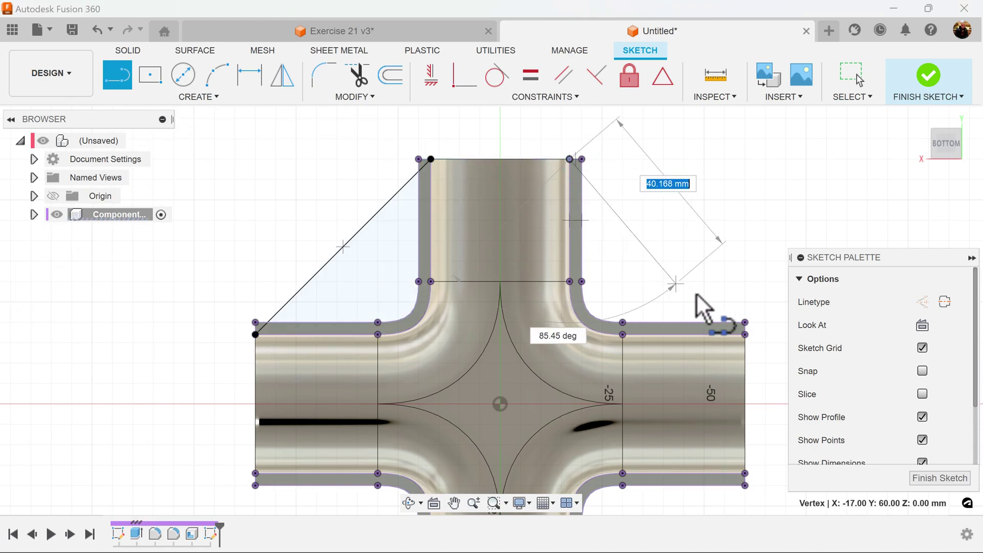
double_click(745, 334)
key(Escape)
Draw diagonals from the left arm to the bottom arm and bottom to right, then finish the sketch.
middle_drag(666, 398, 702, 264)
key(l)
click(291, 339)
middle_drag(439, 395, 429, 367)
click(433, 403)
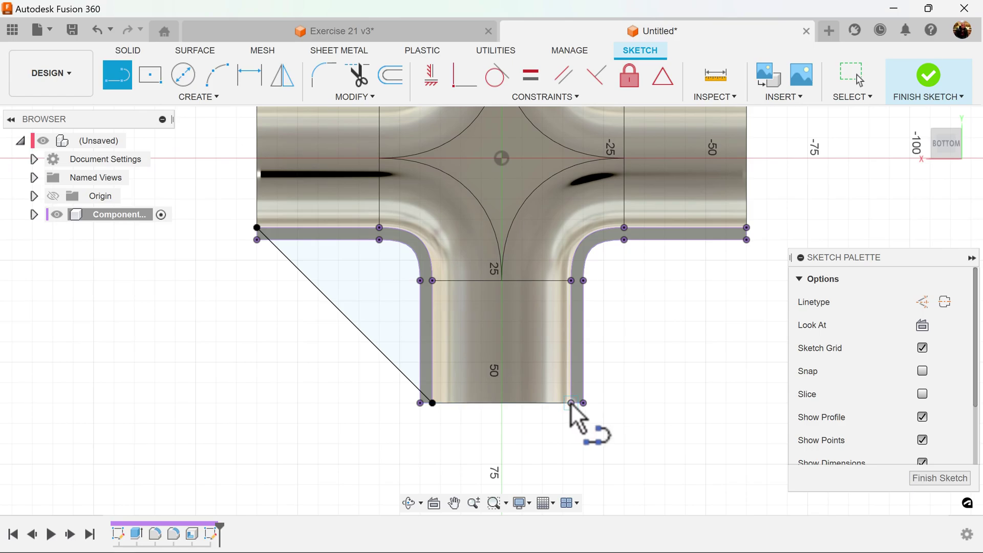
click(571, 403)
click(746, 228)
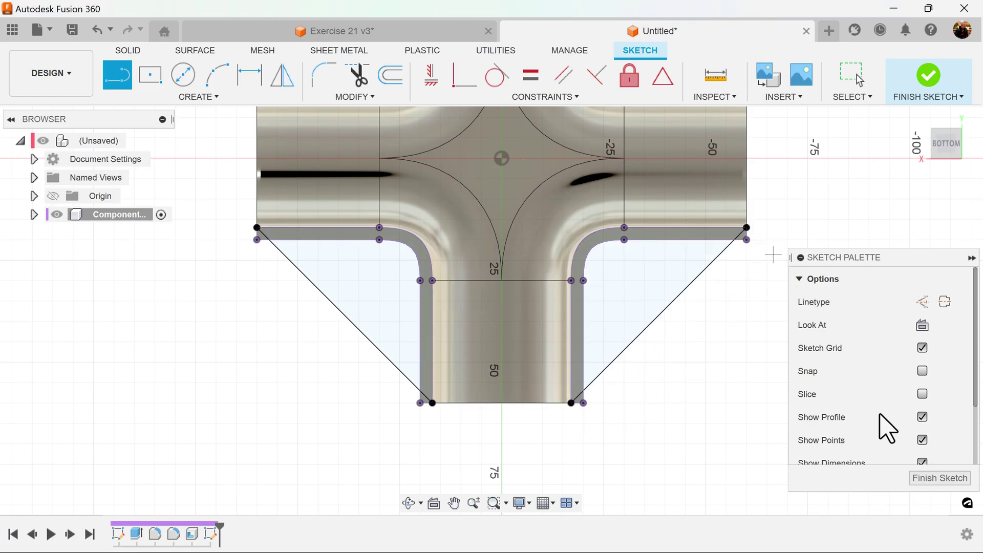
click(939, 478)
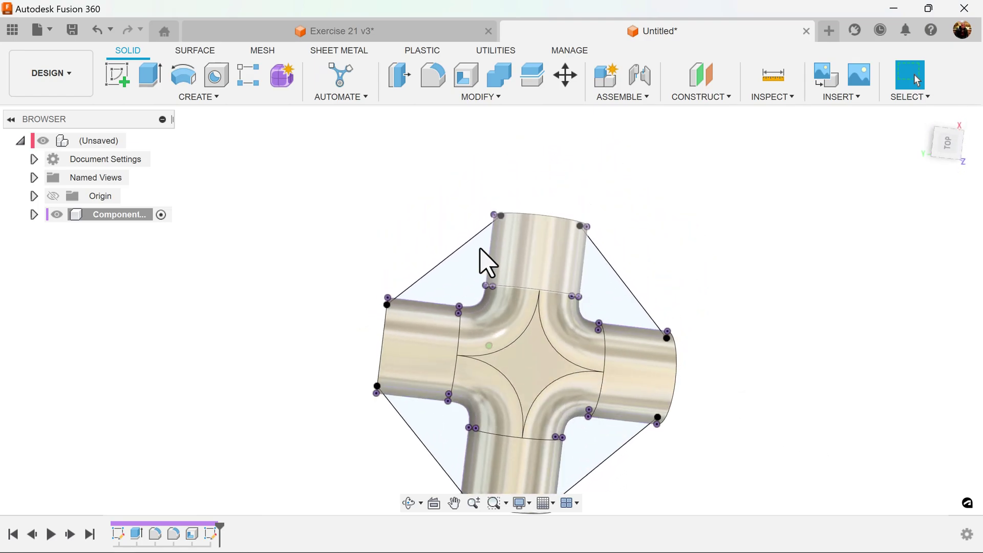
Select the eight triangular and band flange profiles for extrusion.
click(151, 81)
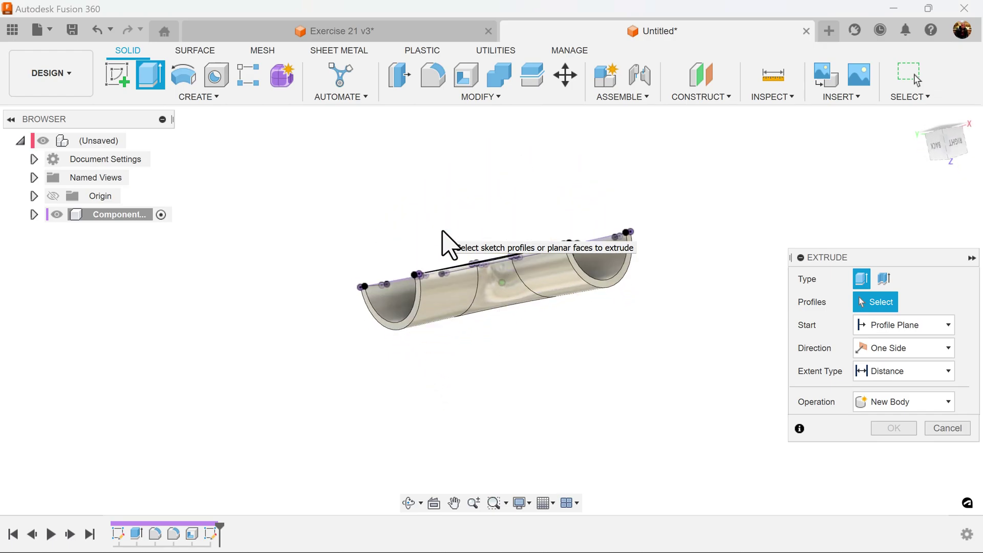
click(516, 387)
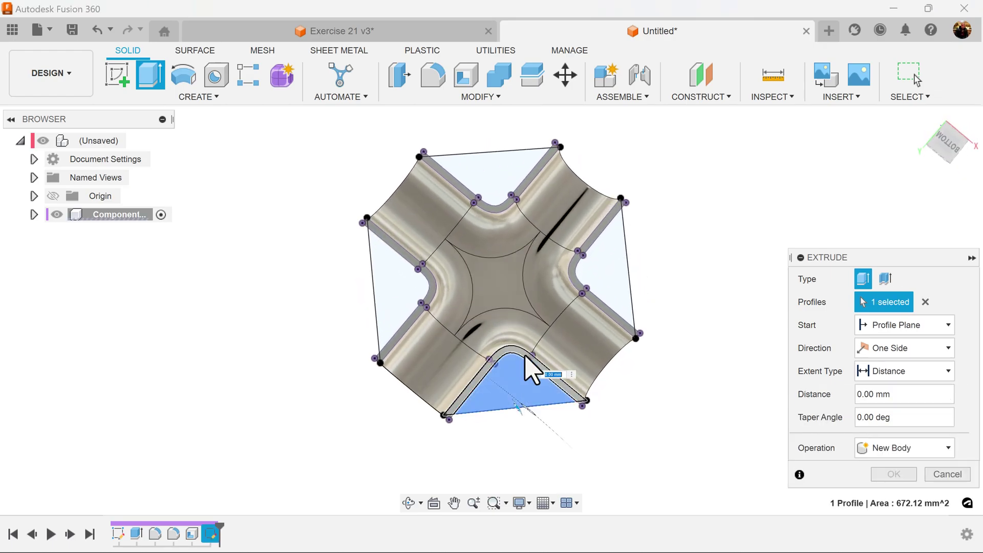
click(527, 357)
click(401, 265)
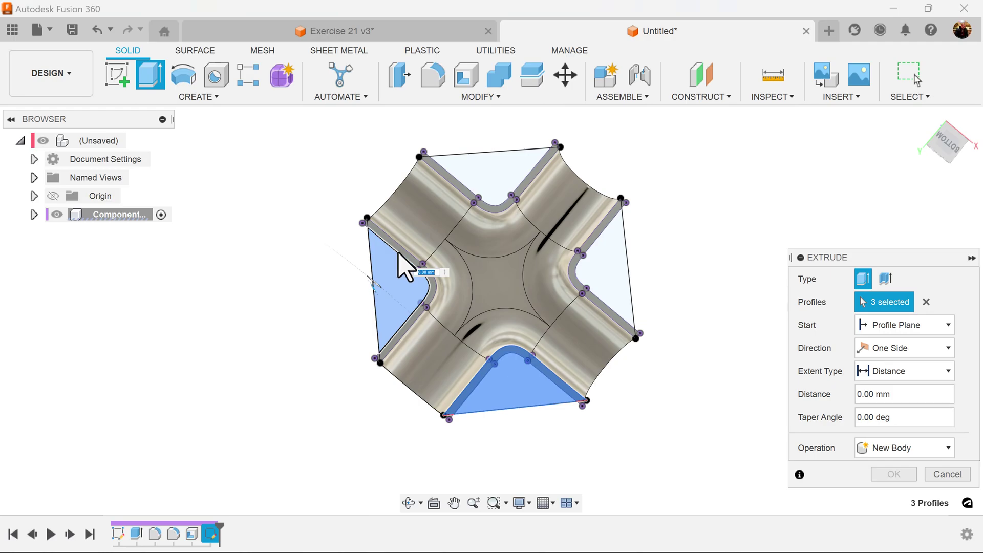
click(403, 257)
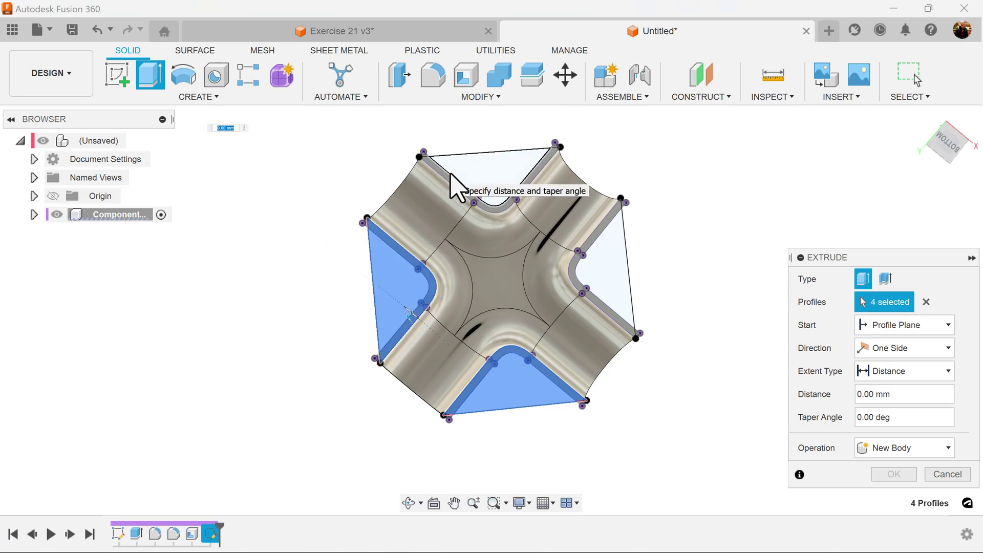
click(474, 190)
click(504, 176)
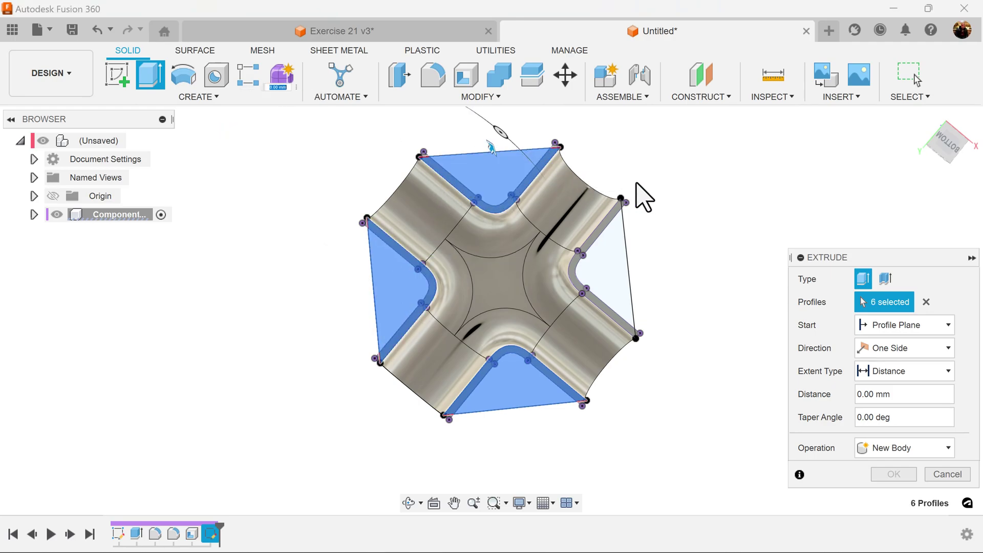
click(620, 256)
click(611, 219)
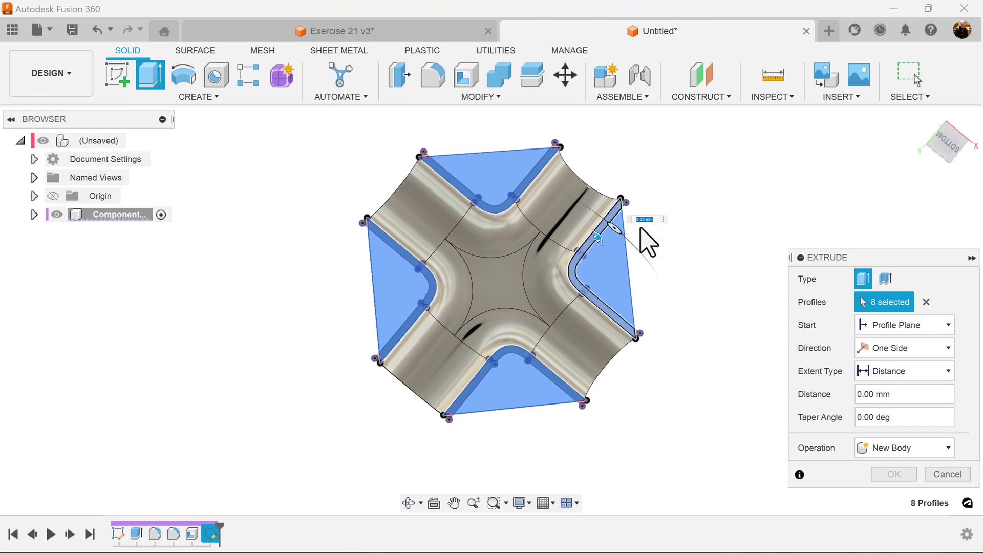
Extrude the flange profiles -3 mm as a Join to the fitting body.
shift+middle_drag(684, 351, 517, 402)
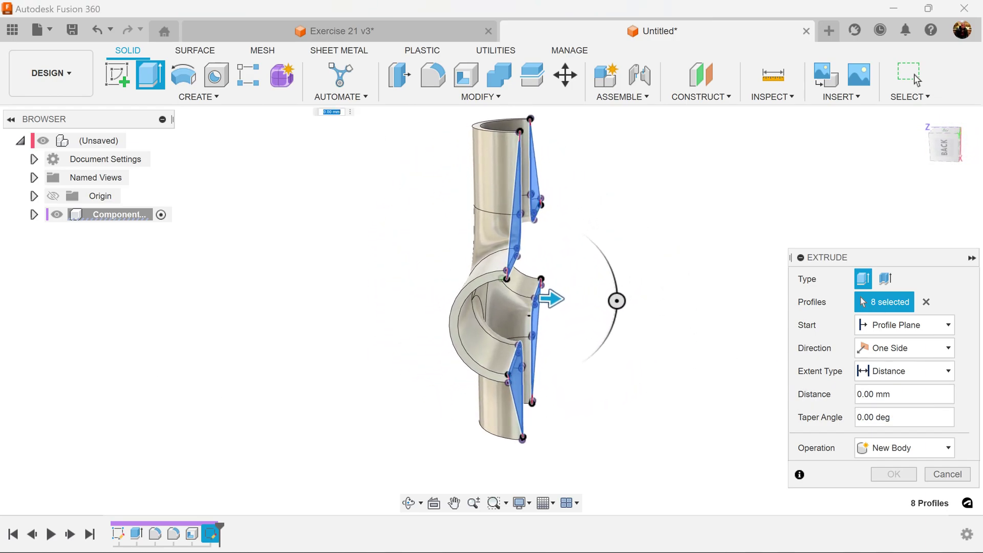
click(908, 396)
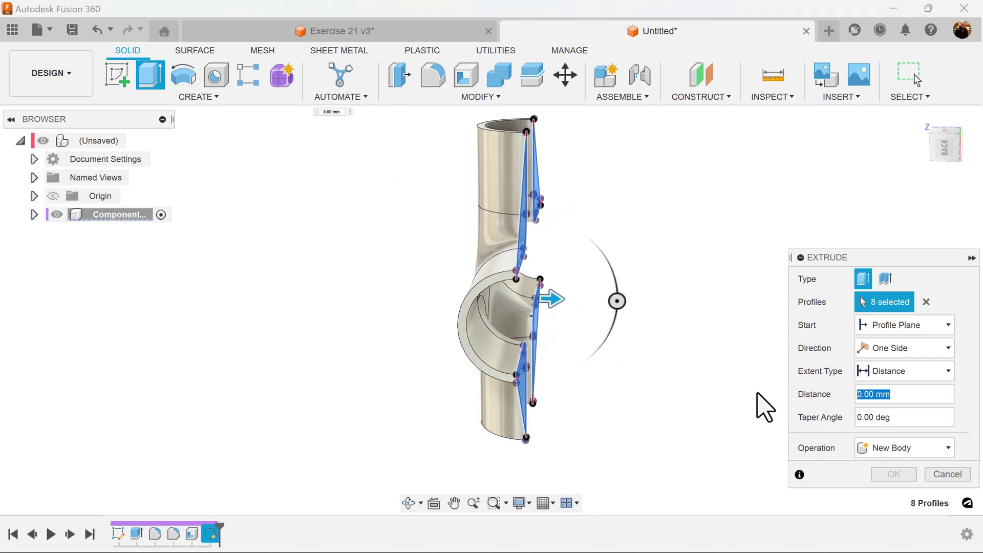
text(-3)
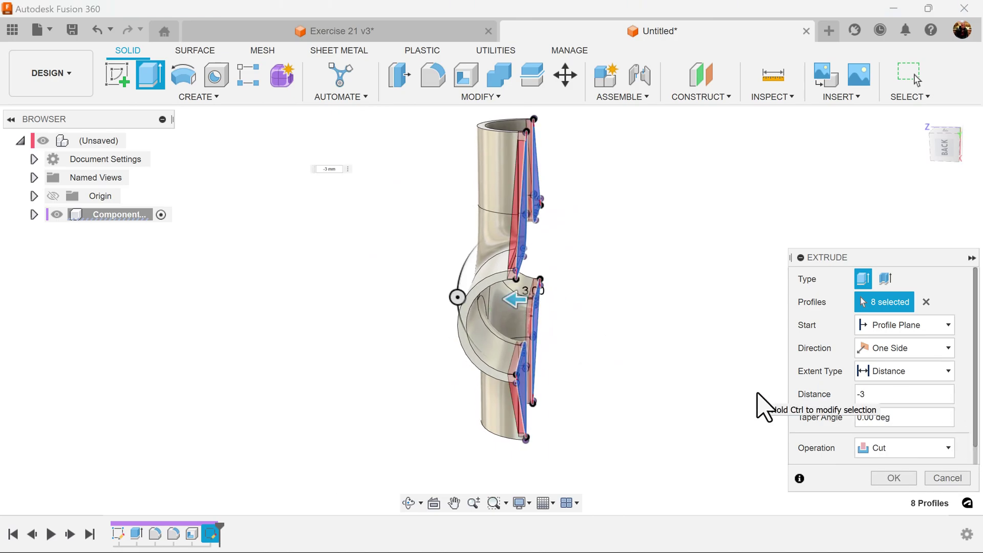
click(899, 442)
click(896, 467)
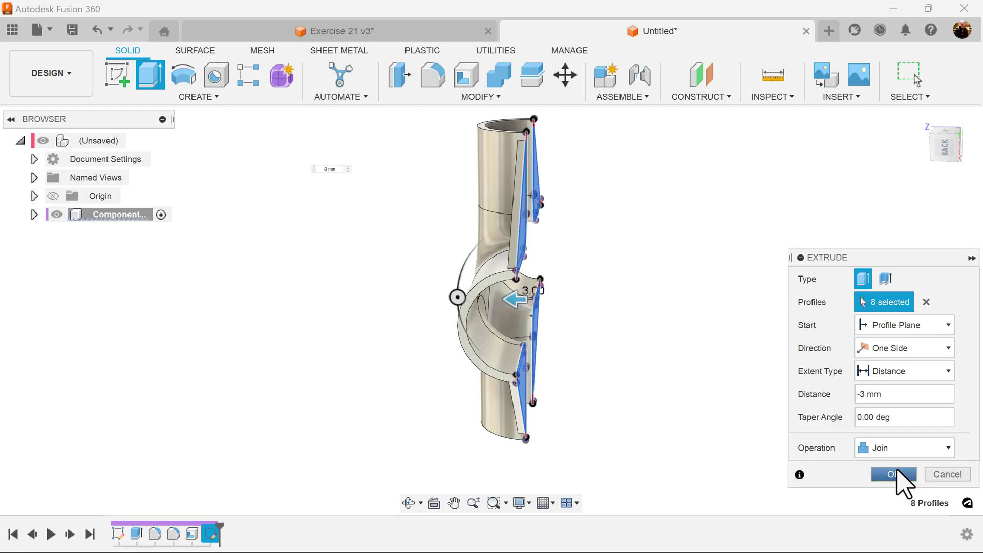
shift+middle_drag(738, 376, 790, 399)
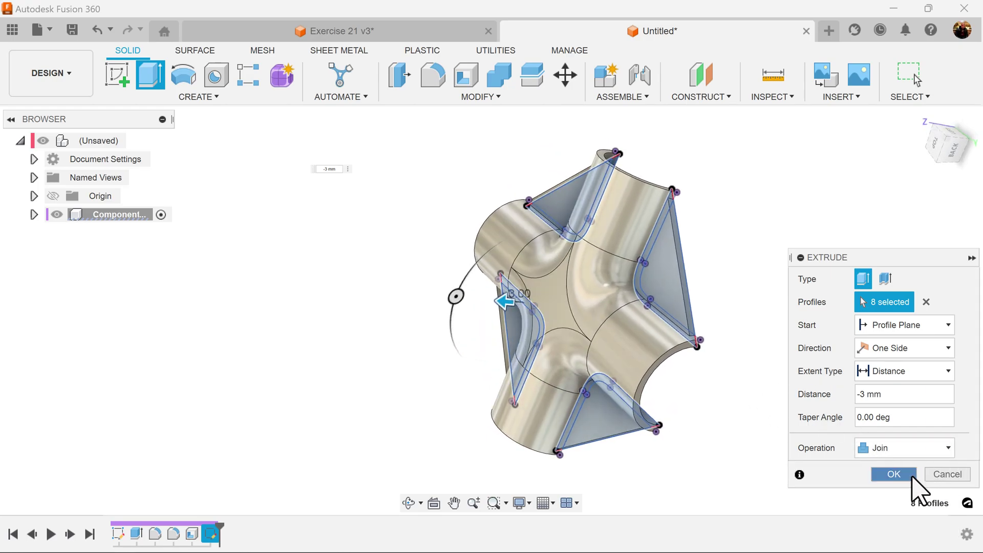
click(909, 475)
shift+middle_drag(900, 371, 379, 352)
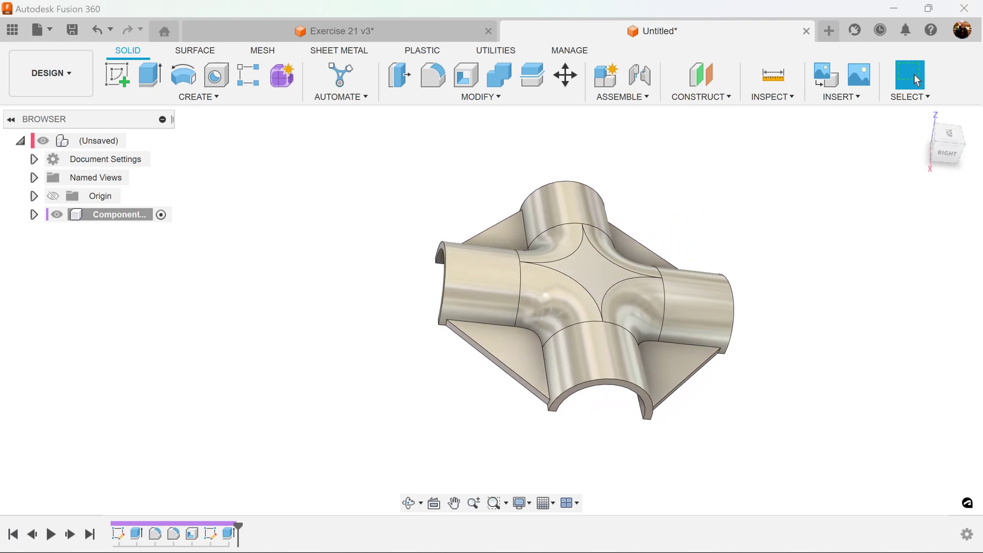
Fillet the four flange-to-tube edge chains (12 edges) with a 5 mm radius.
shift+middle_drag(782, 252, 451, 125)
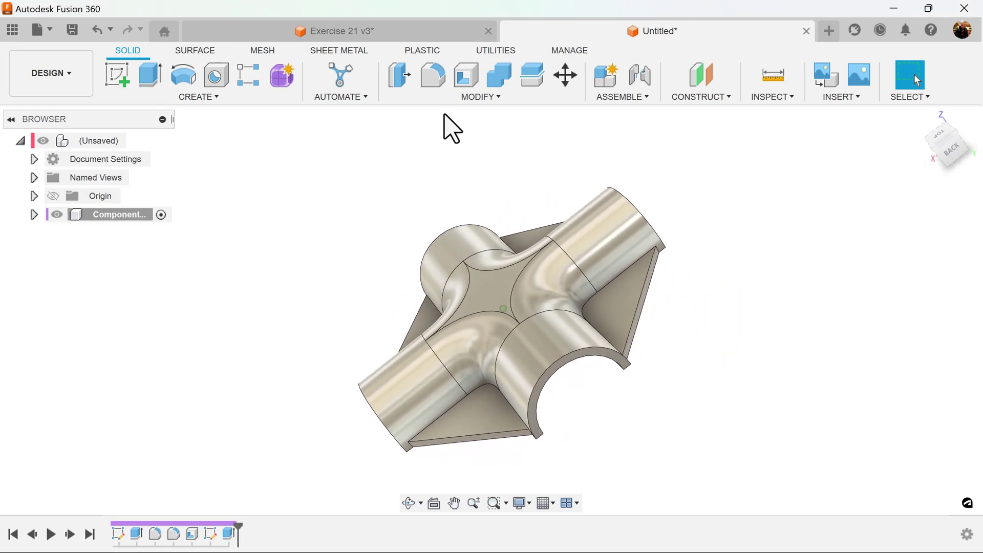
click(440, 78)
click(621, 285)
shift+middle_drag(621, 286, 566, 209)
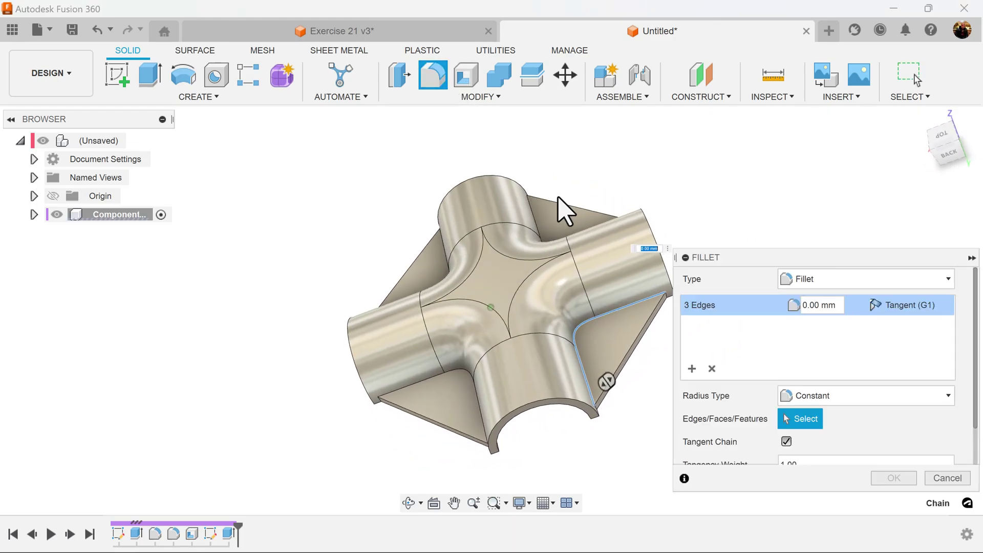
click(539, 227)
shift+middle_drag(537, 309, 424, 271)
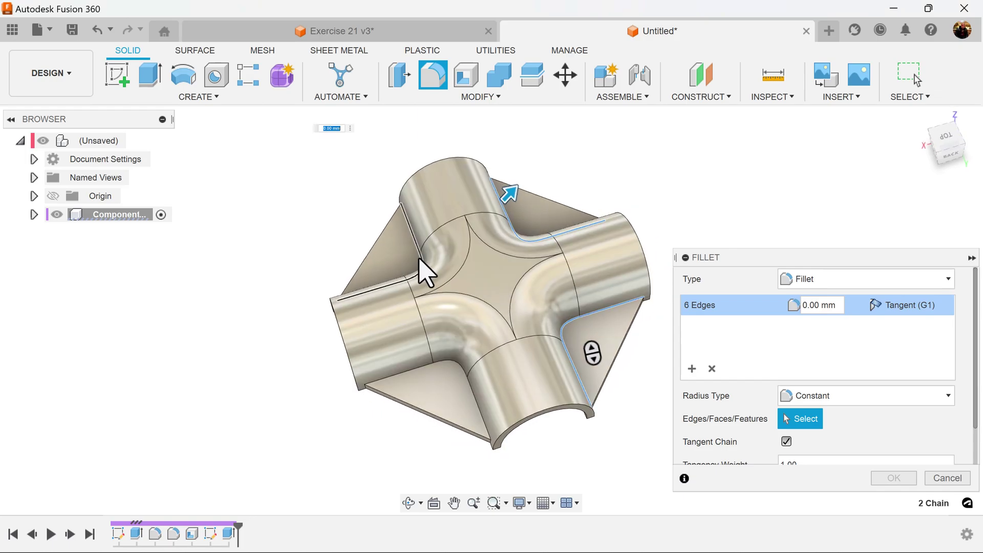
click(424, 271)
click(463, 379)
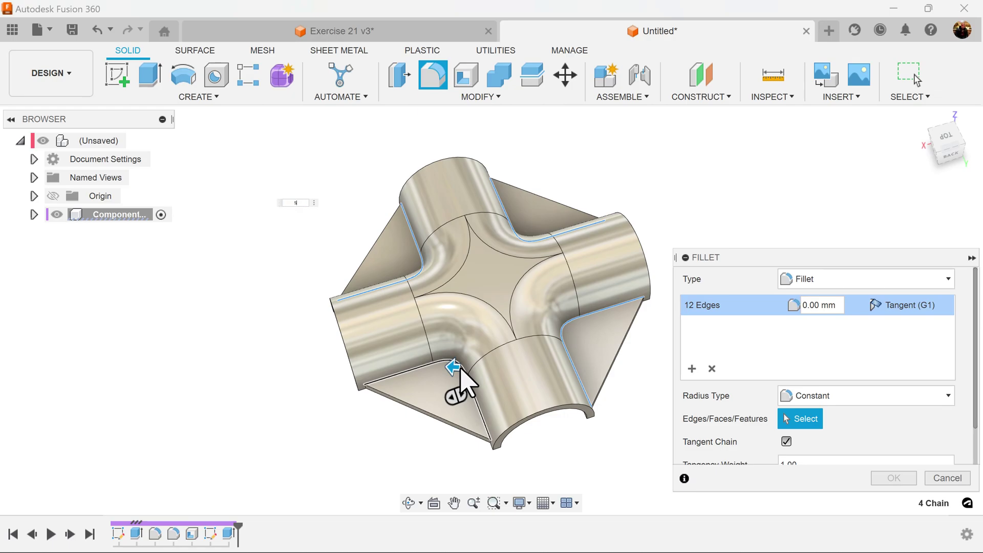
text(5)
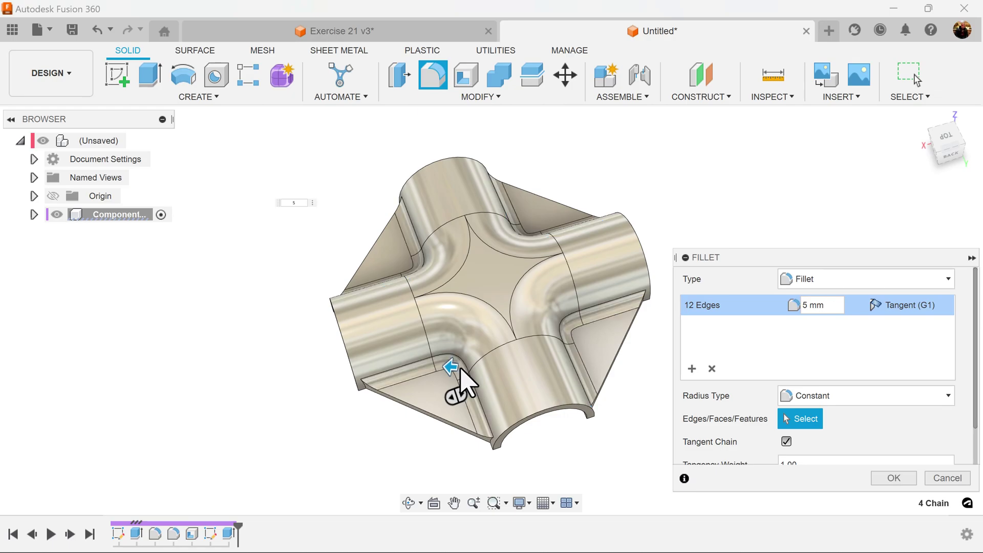
click(893, 478)
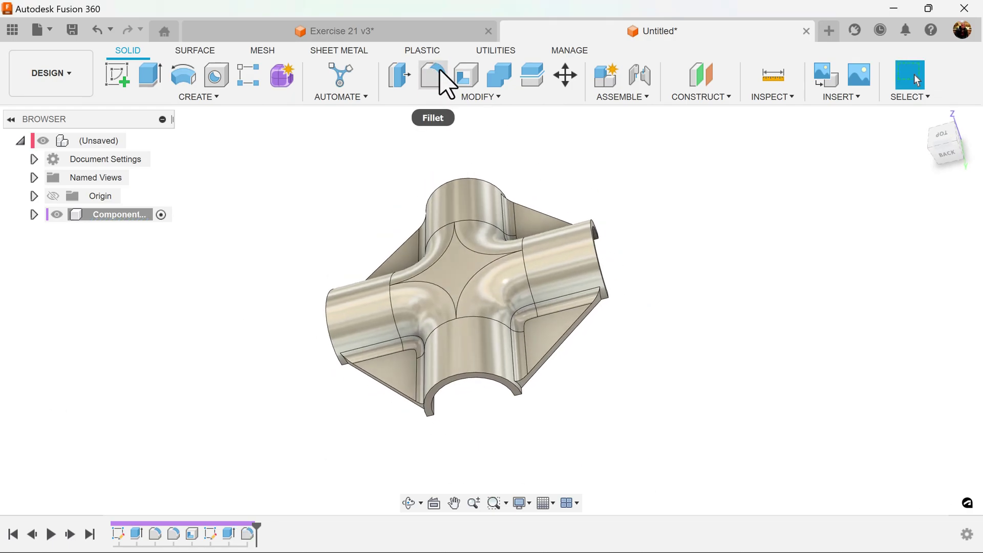
Fillet the four outer flange edge chains (12 edges) with a 1 mm radius.
click(444, 82)
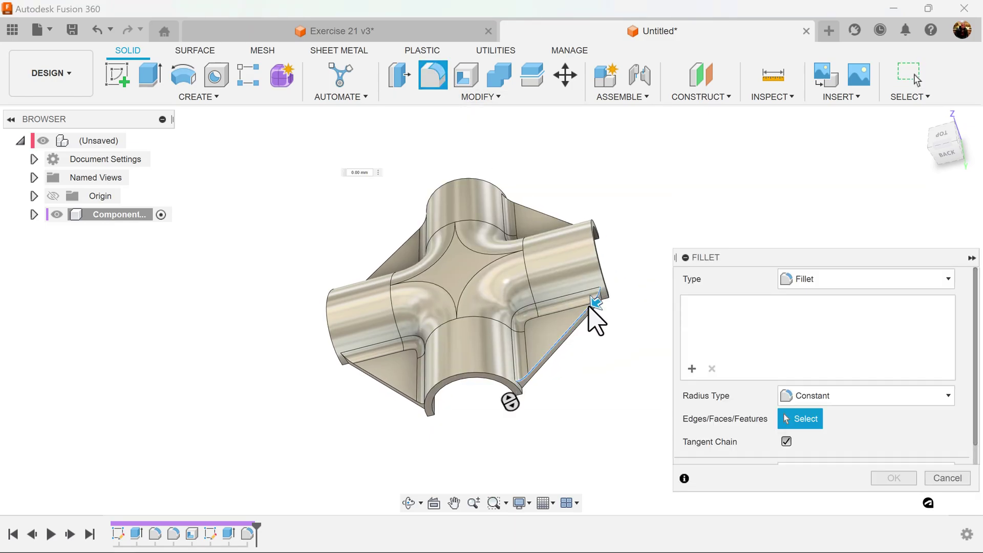
click(589, 310)
click(558, 211)
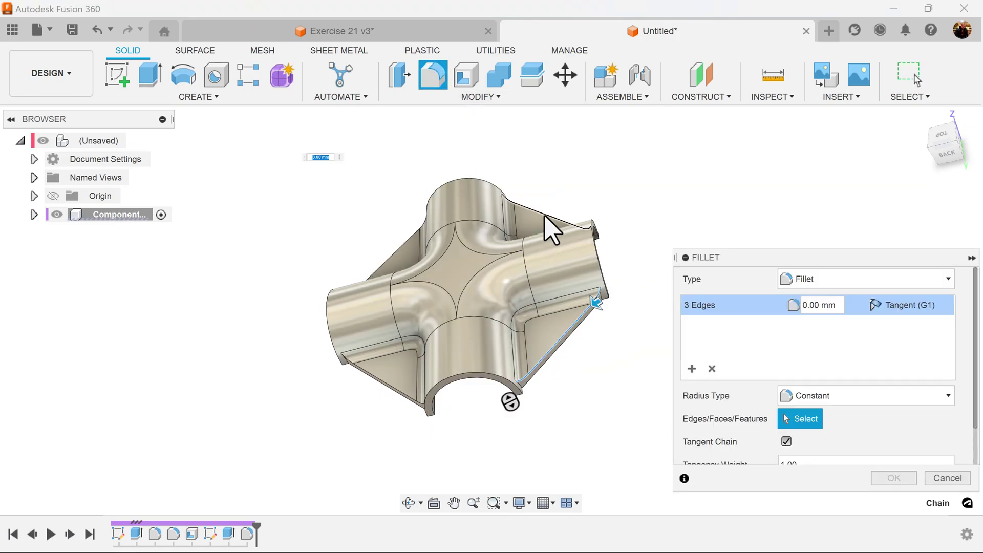
click(409, 238)
click(403, 402)
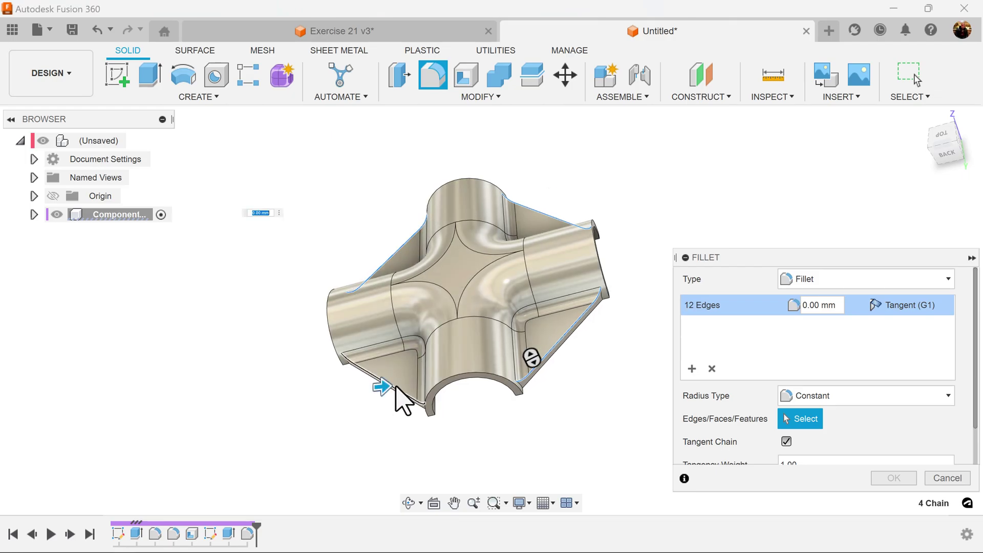
text(1)
click(902, 480)
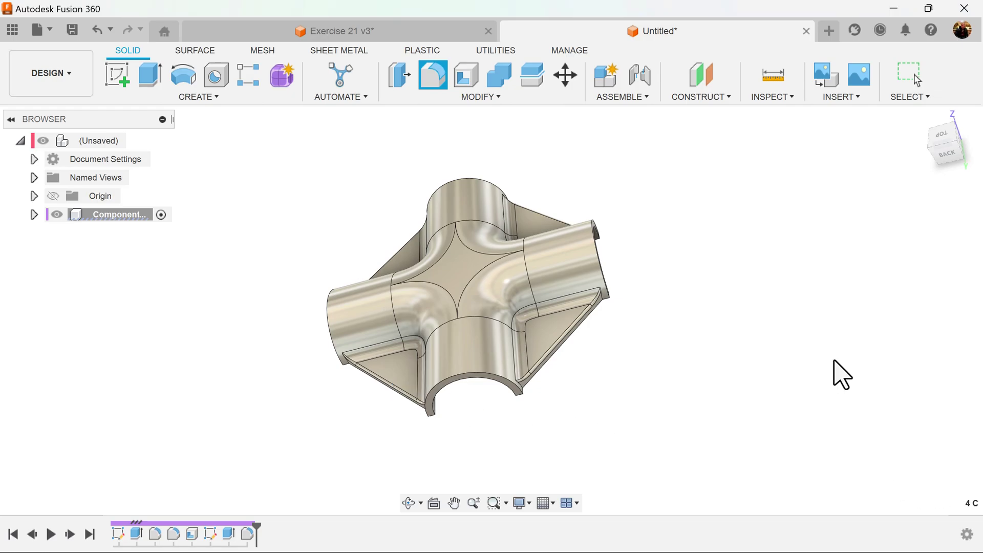
click(438, 84)
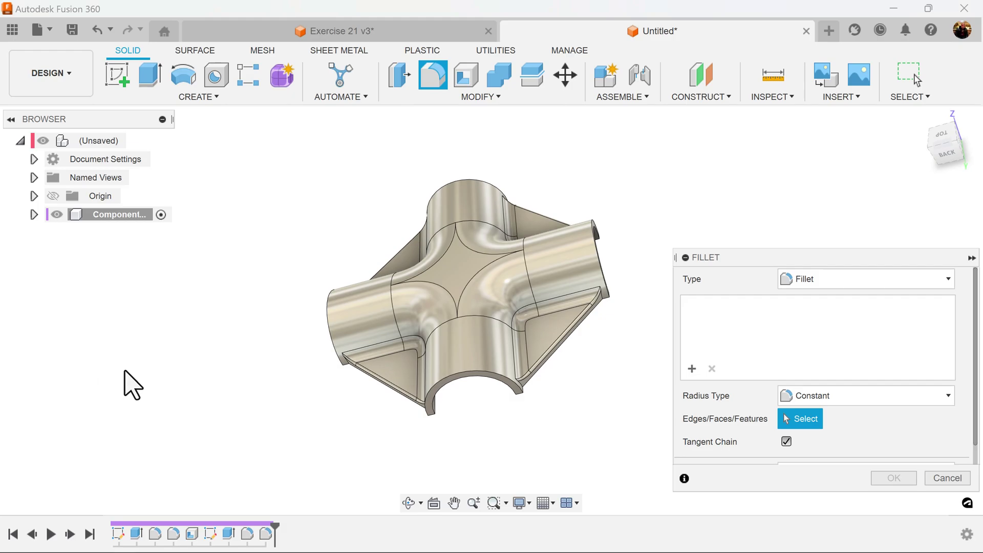
Apply a 1.5 mm fillet to the right, top, bottom-front and left tube-end arc edges.
scroll(347, 362, up, 1)
scroll(471, 320, up, 1)
scroll(630, 245, up, 1)
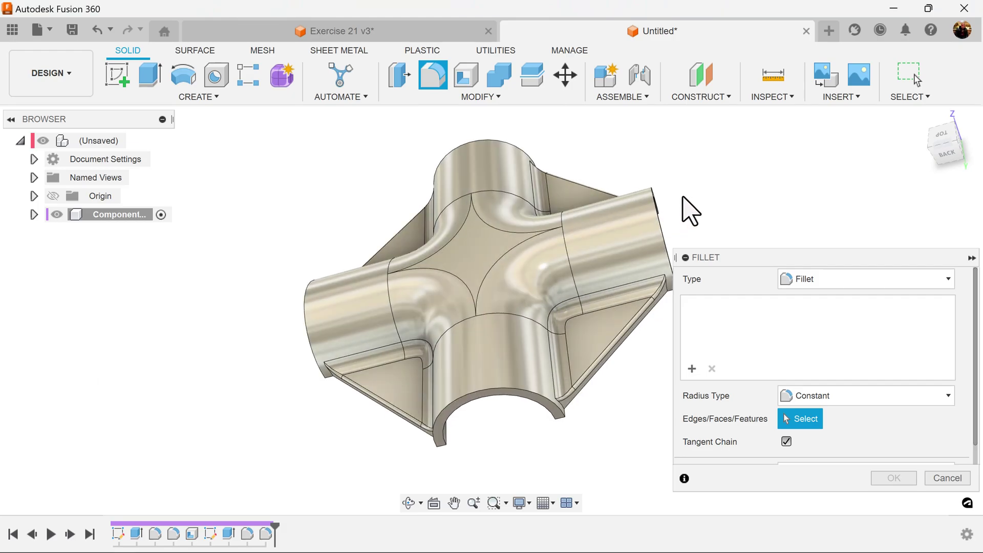
shift+middle_drag(682, 198, 615, 198)
click(614, 196)
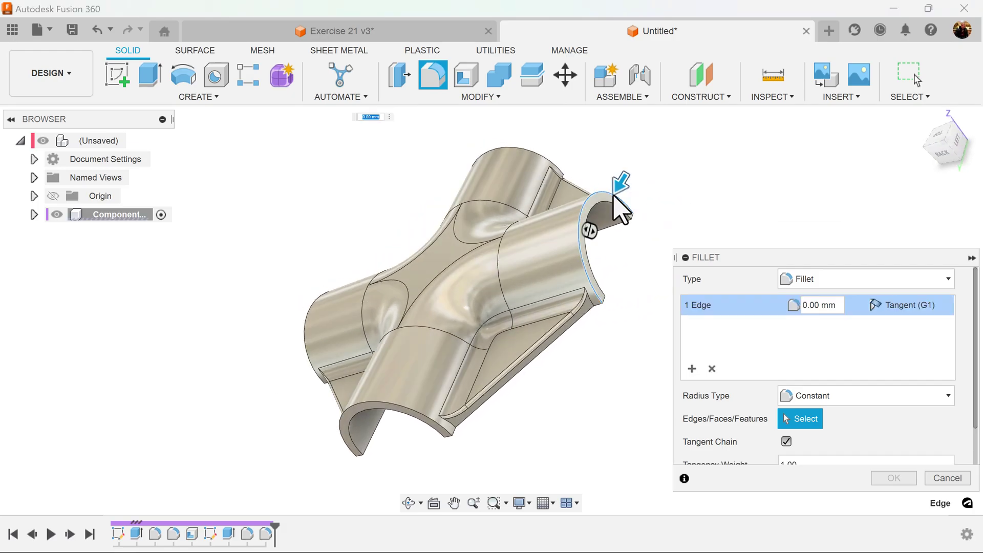
click(538, 157)
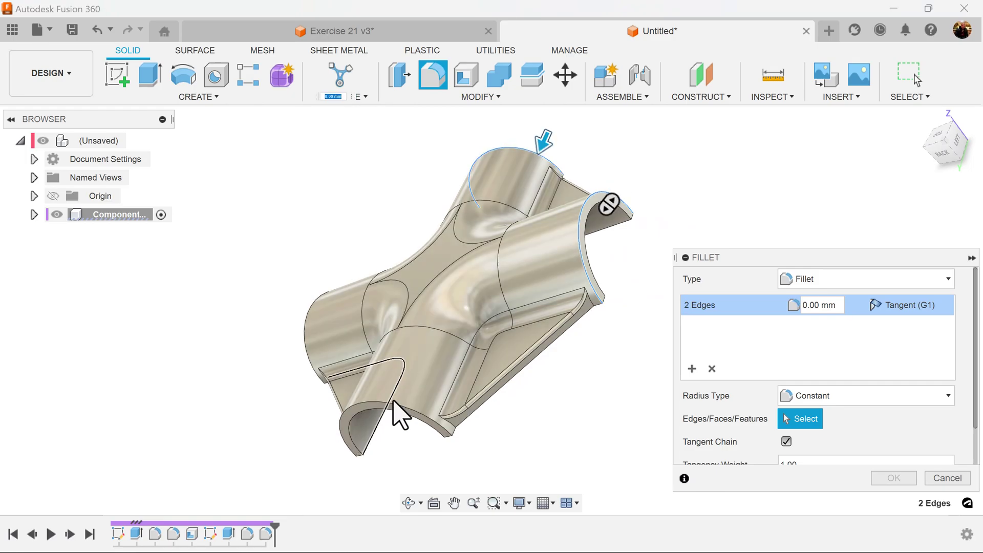
click(393, 407)
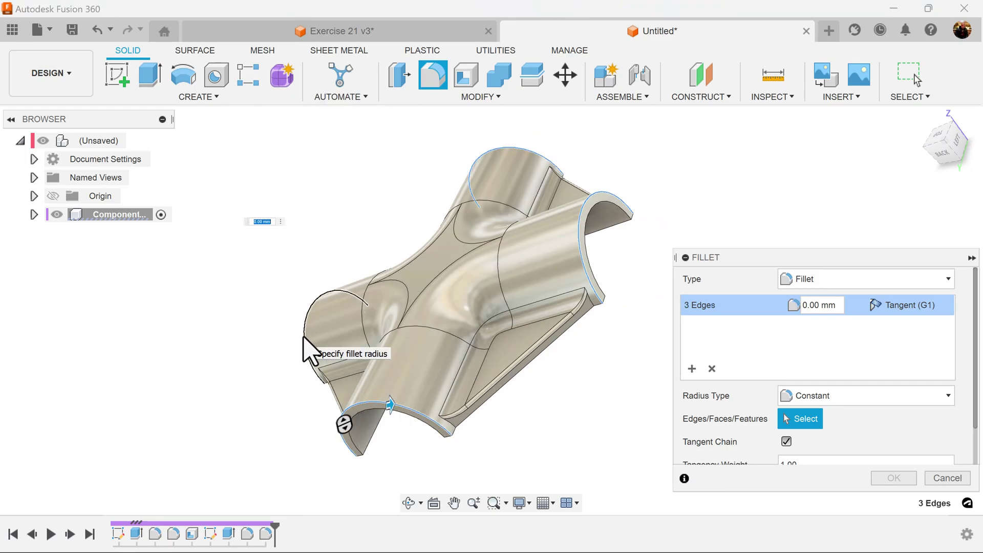
click(305, 338)
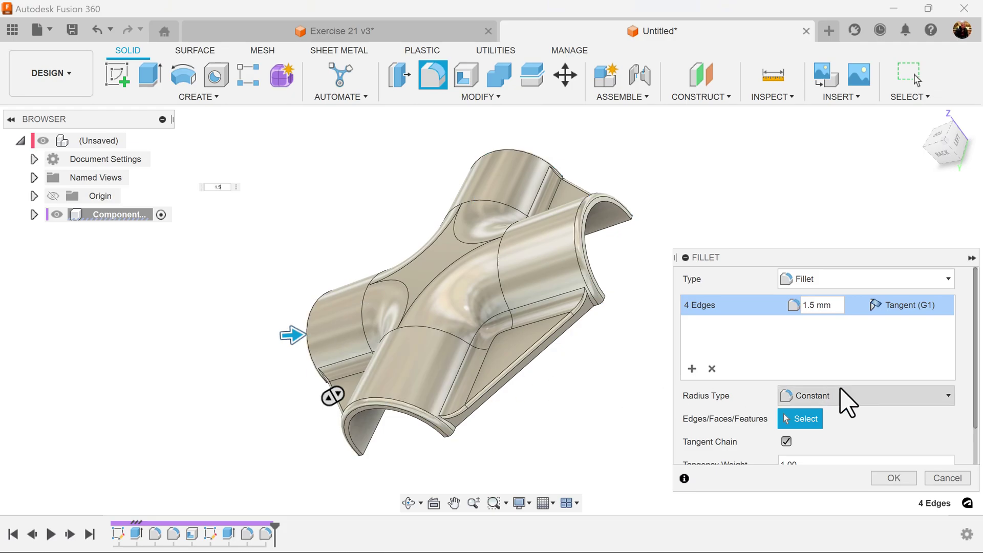
click(901, 479)
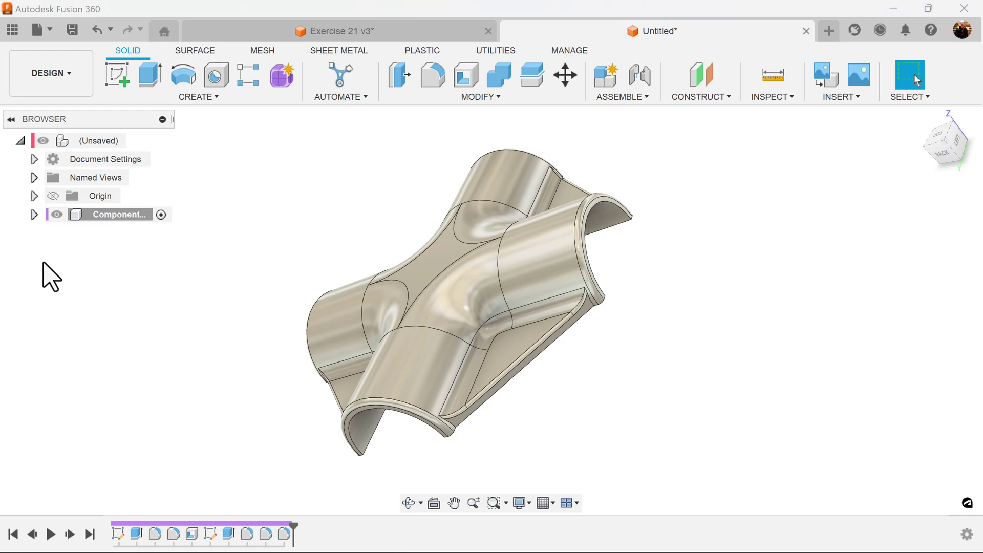
click(474, 99)
Start a chamfer and select the first four edges of the fitting half.
click(456, 146)
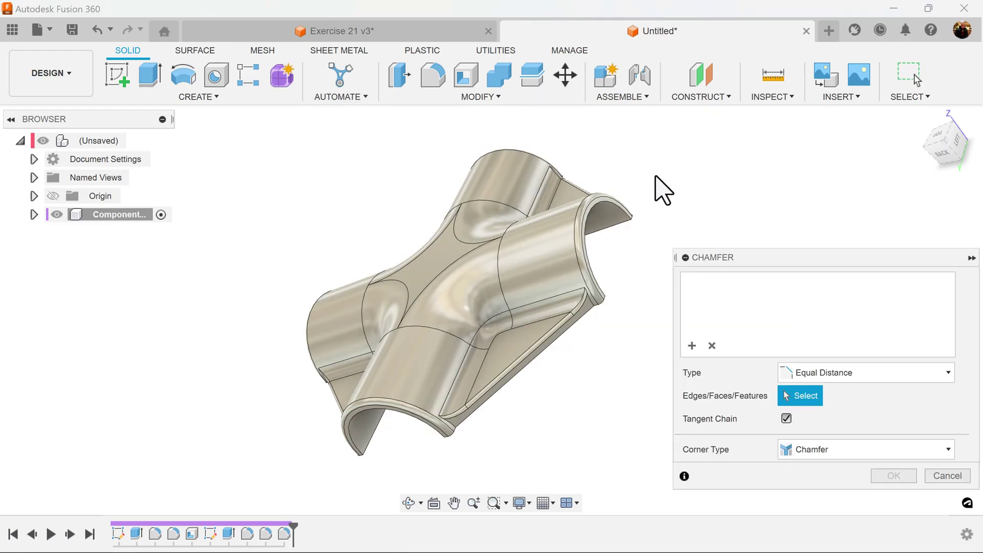
click(621, 216)
click(572, 334)
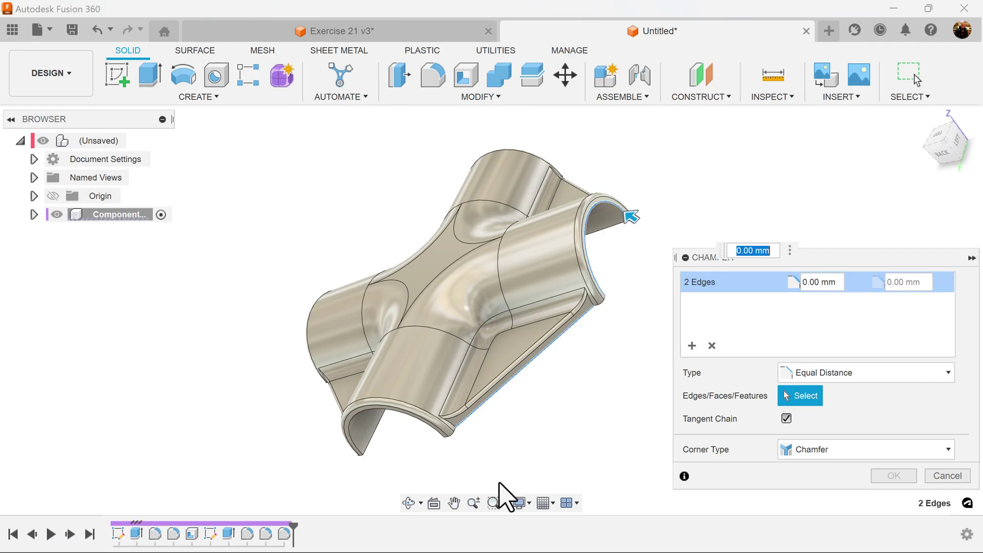
shift+middle_drag(429, 439, 406, 352)
click(401, 337)
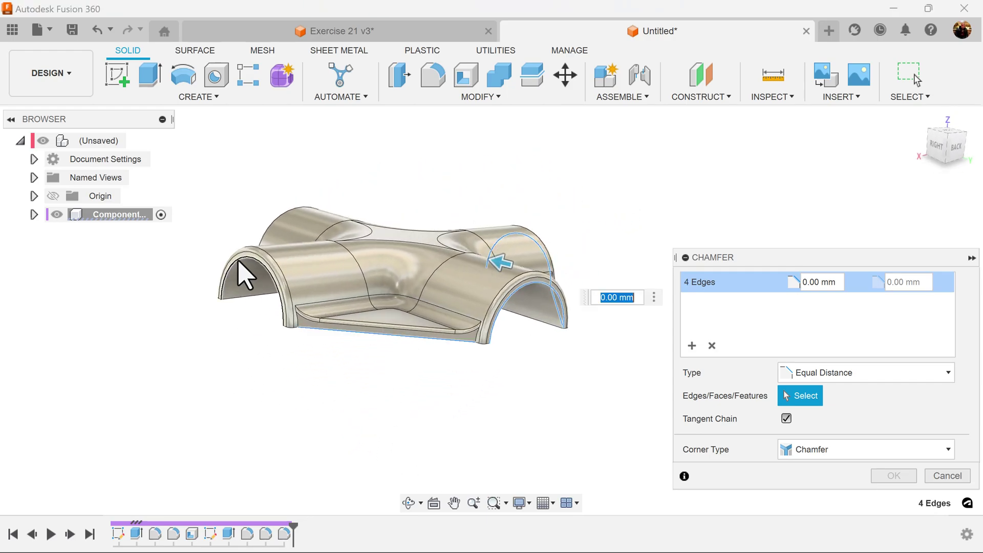
click(246, 276)
Add four more edges, apply a 0.5 mm chamfer, and orbit toward a top view.
shift+middle_drag(246, 276, 242, 213)
click(241, 221)
click(241, 225)
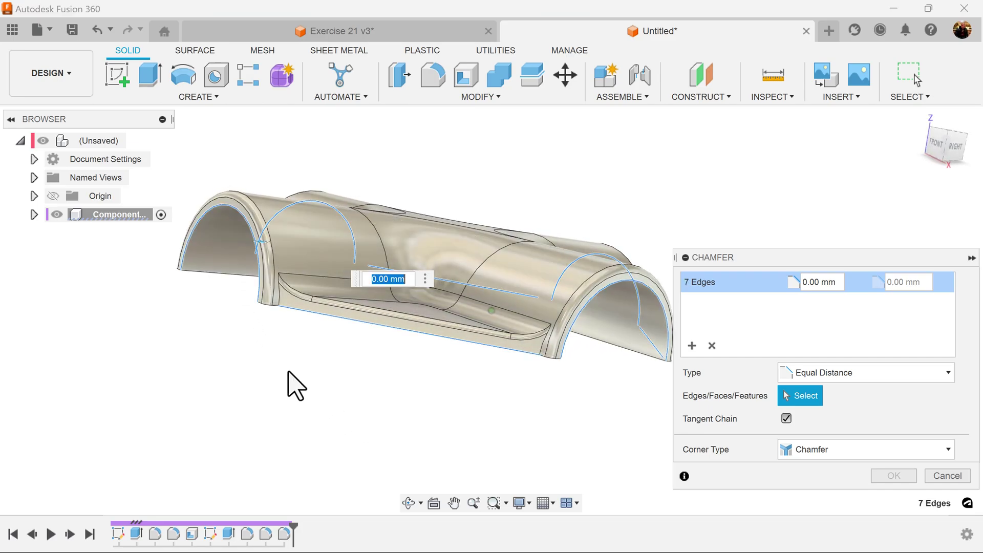
shift+middle_drag(287, 384, 248, 351)
click(262, 299)
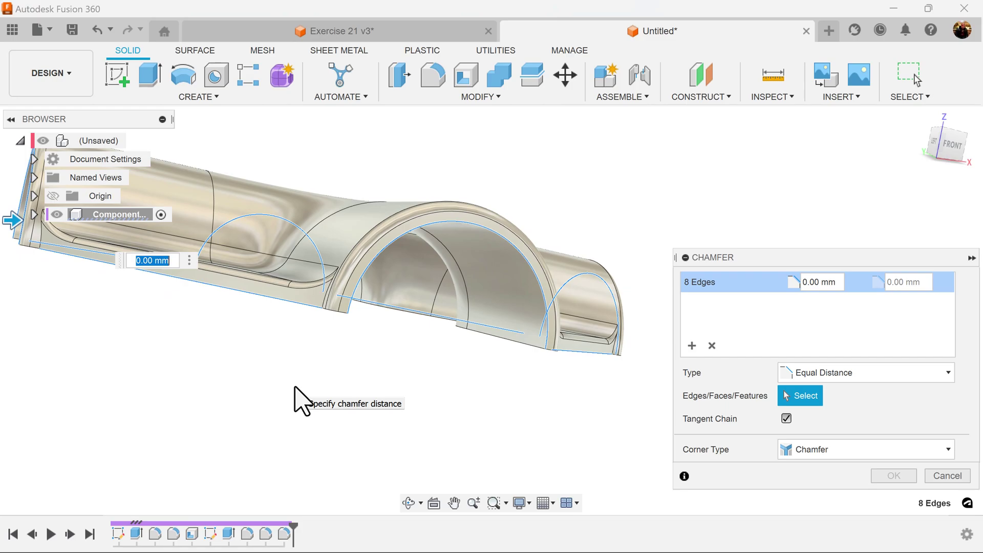
text(.5)
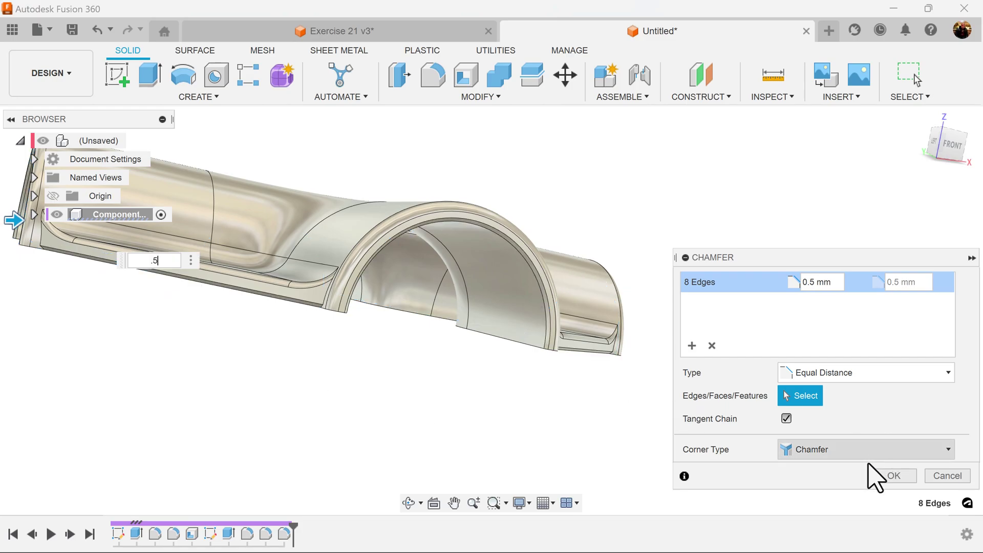
click(893, 476)
shift+middle_drag(564, 363, 917, 81)
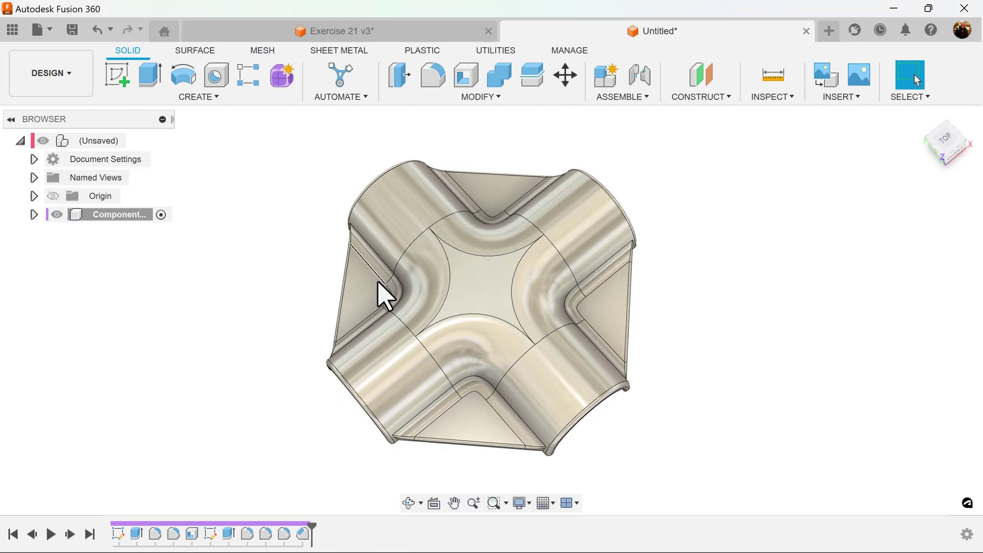
shift+middle_drag(630, 333, 686, 296)
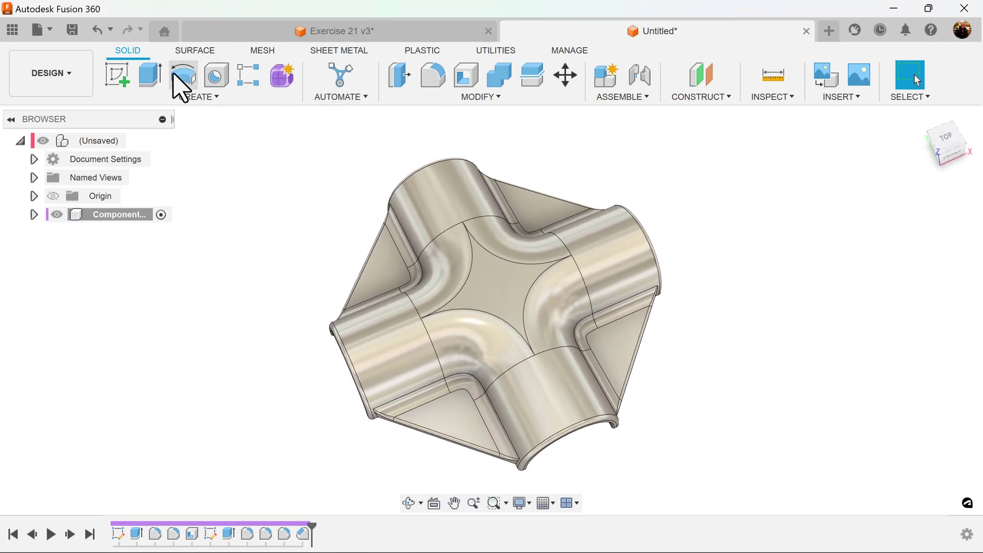
Sketch an origin-centred 65 × 65 mm construction center rectangle on the flat top face.
click(116, 80)
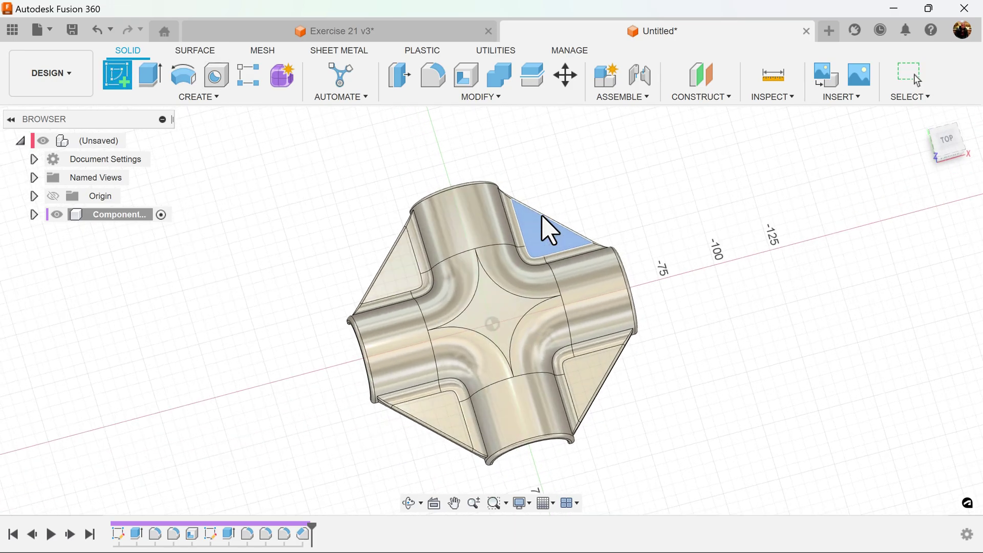
click(549, 230)
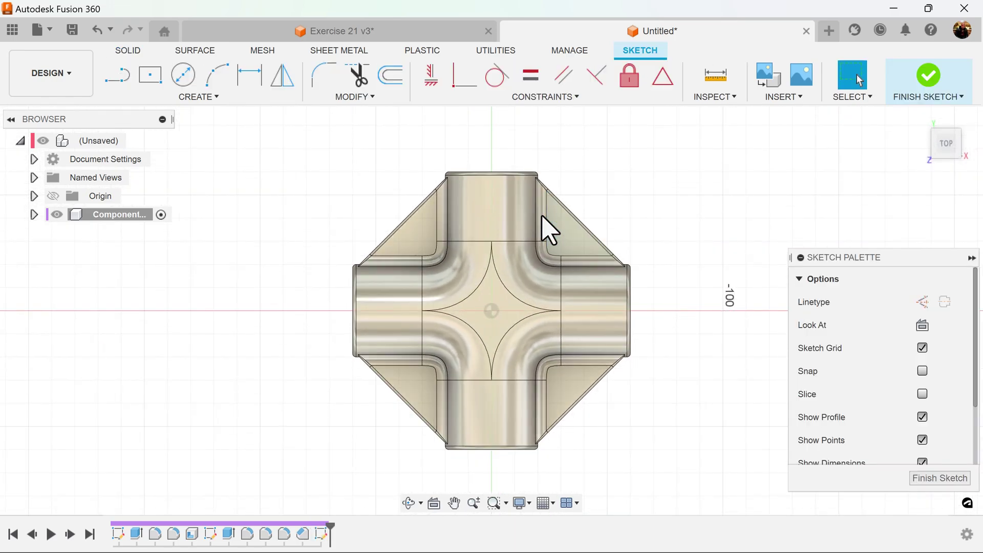
click(152, 80)
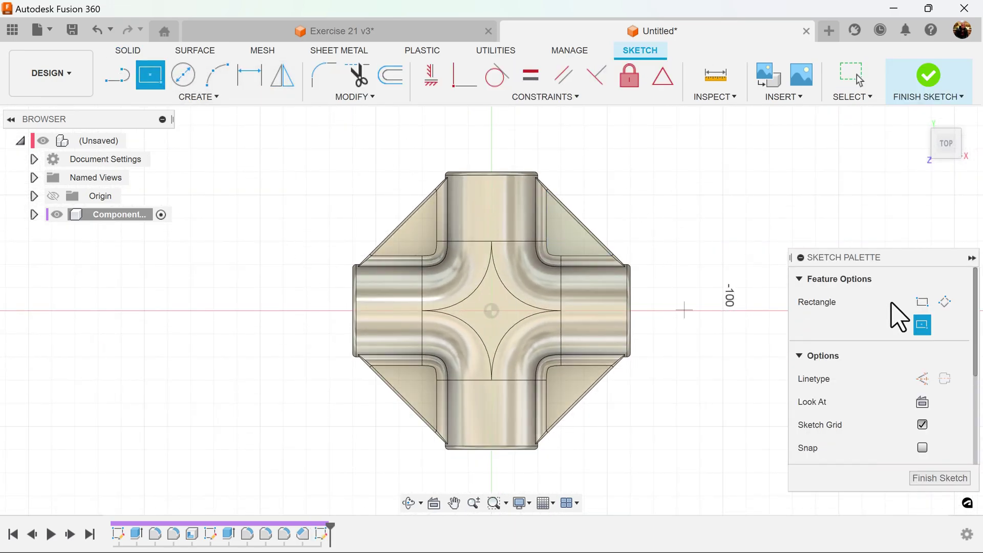
click(925, 380)
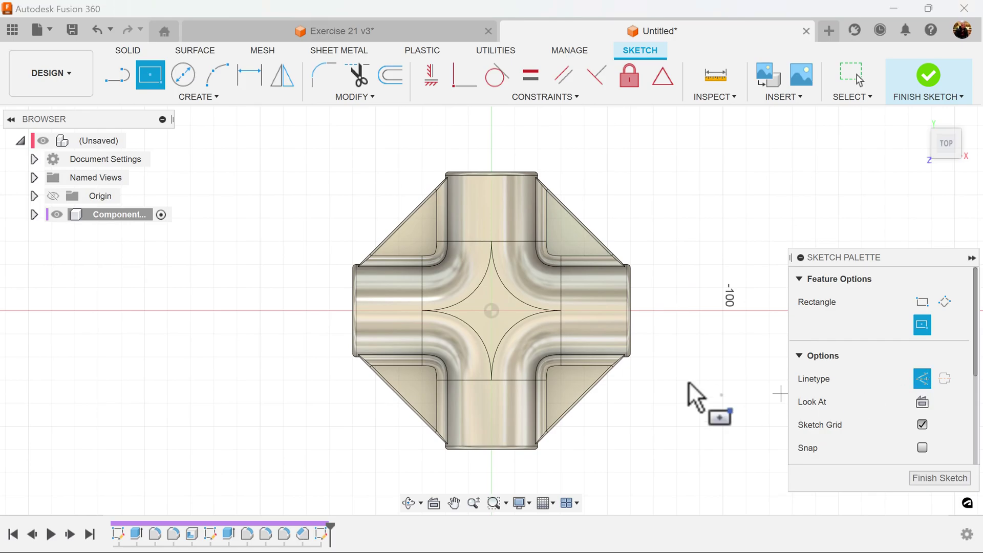
click(493, 311)
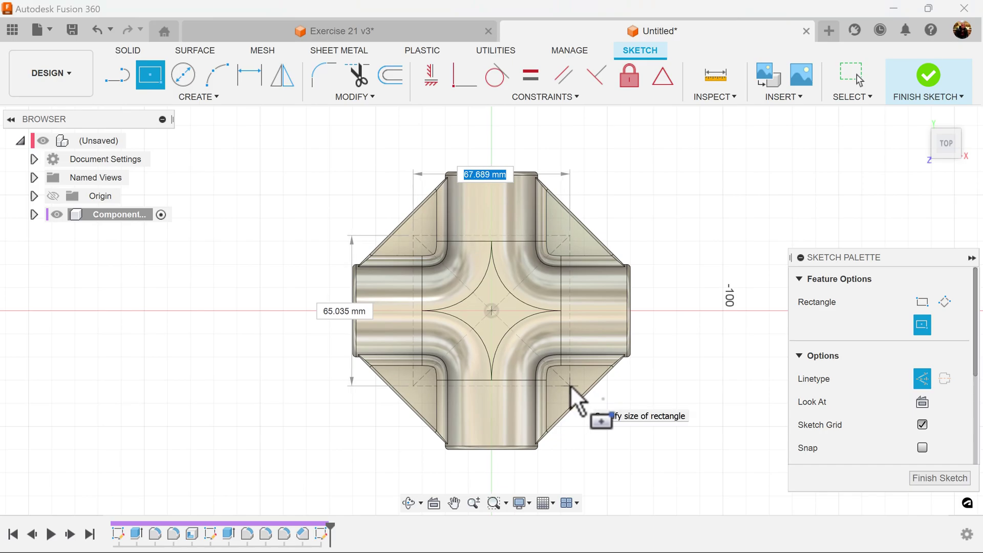
key(Tab)
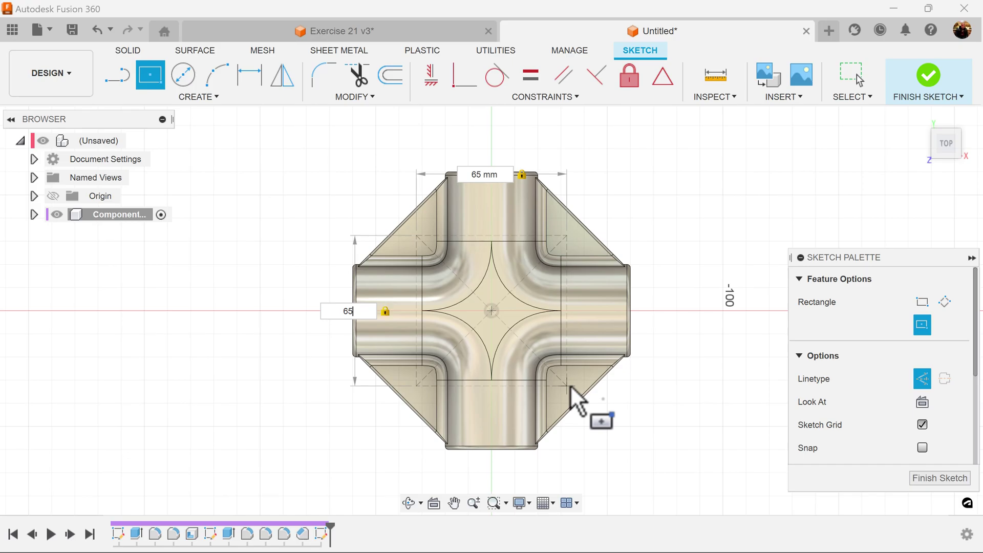
key(Return)
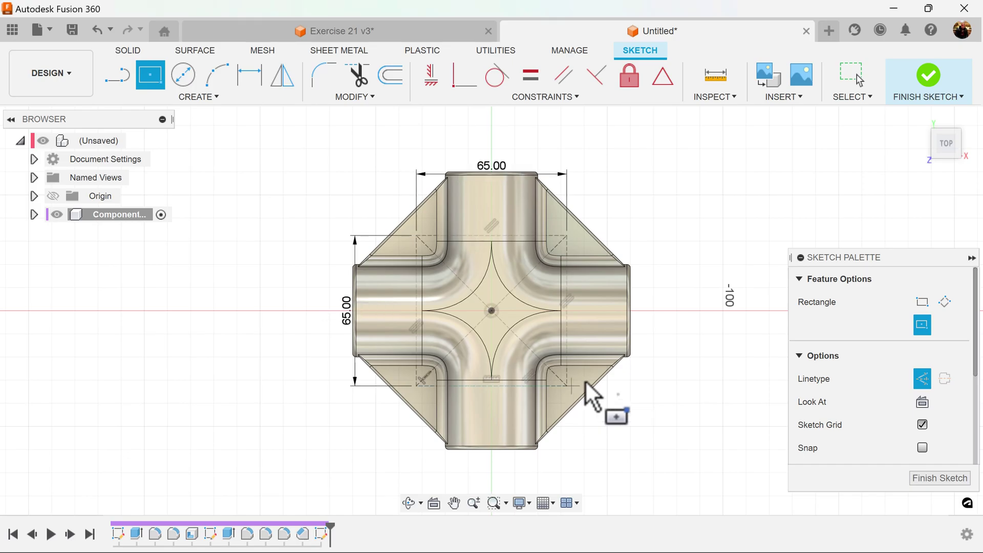
click(948, 478)
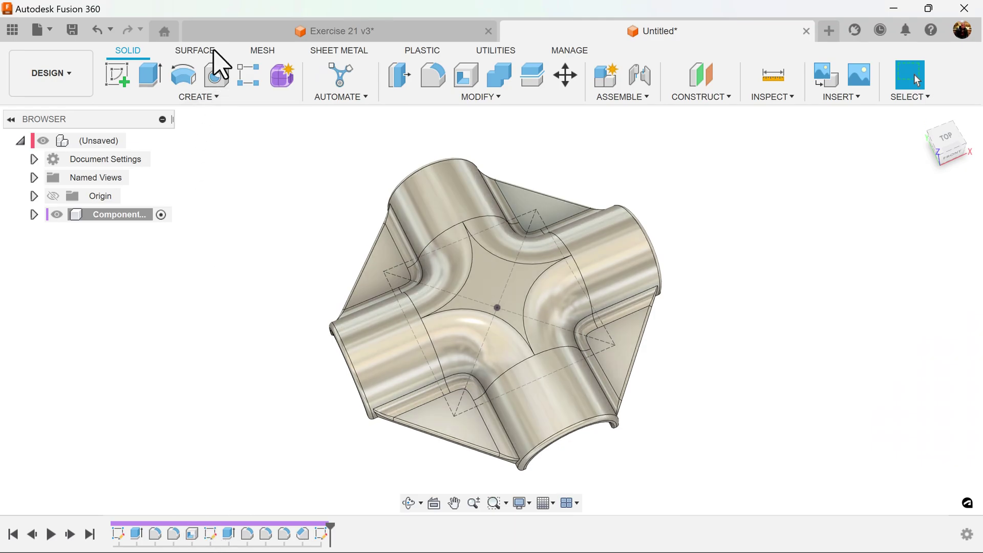
Cut ISO Metric M6x1 threaded holes with All extents at the four square corners.
click(215, 77)
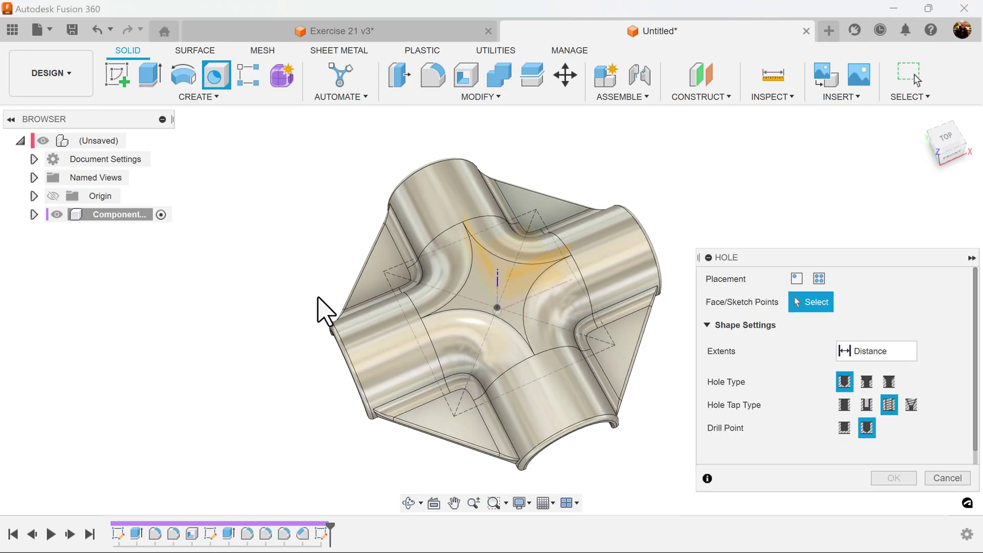
click(383, 271)
click(537, 210)
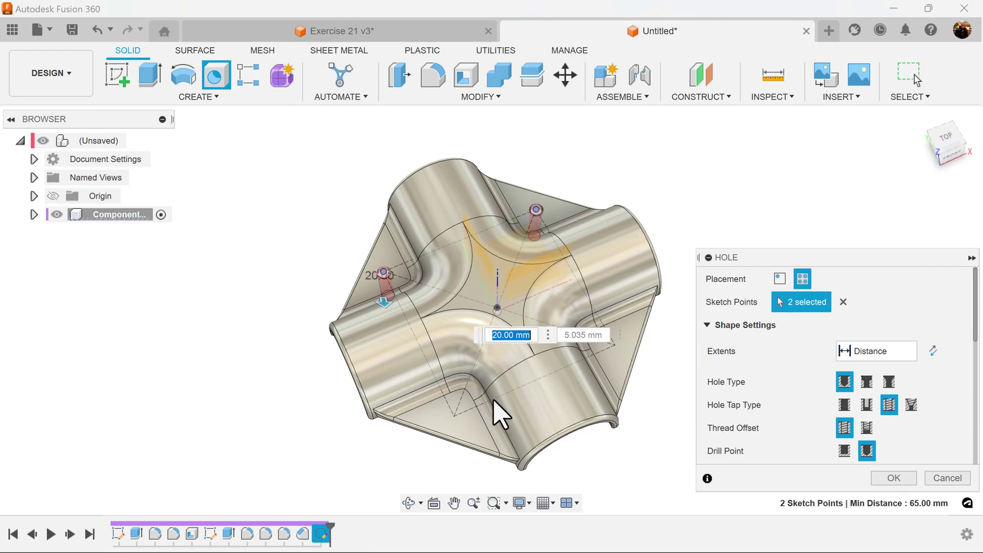
click(454, 416)
click(615, 345)
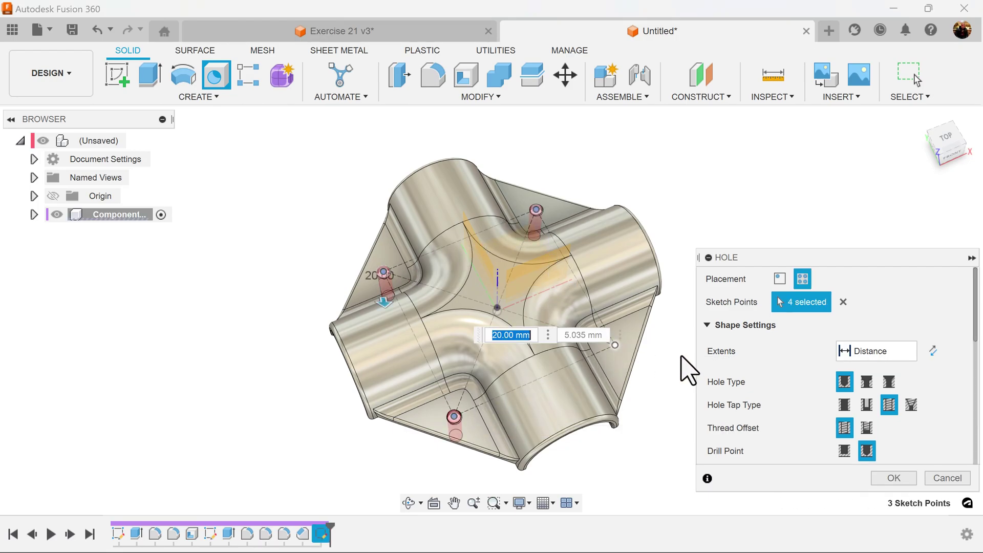
click(904, 353)
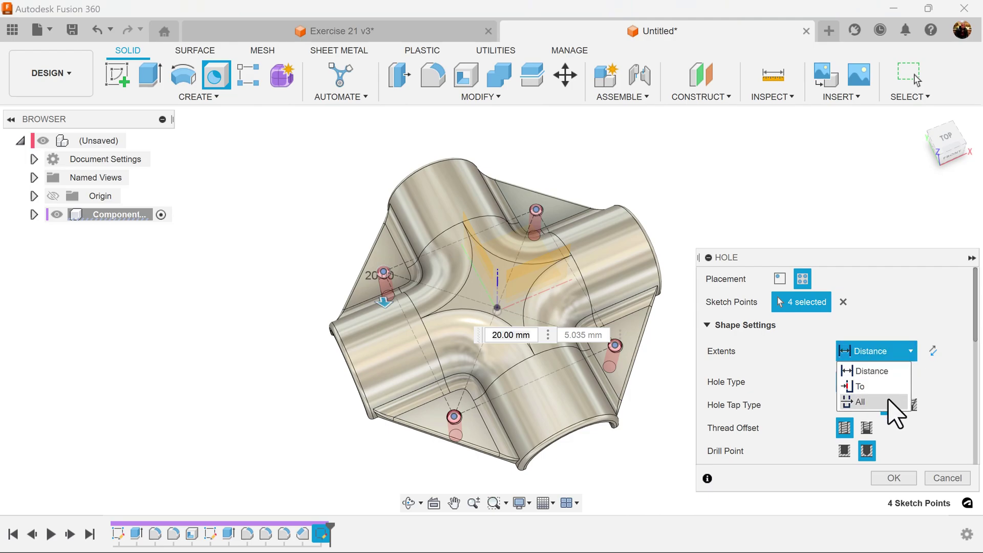
click(895, 402)
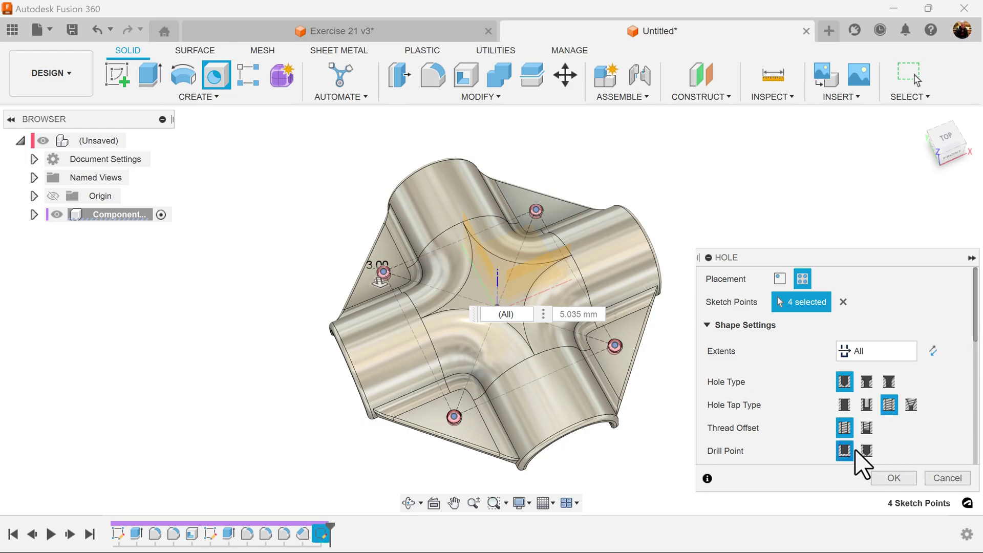
scroll(895, 430, down, 5)
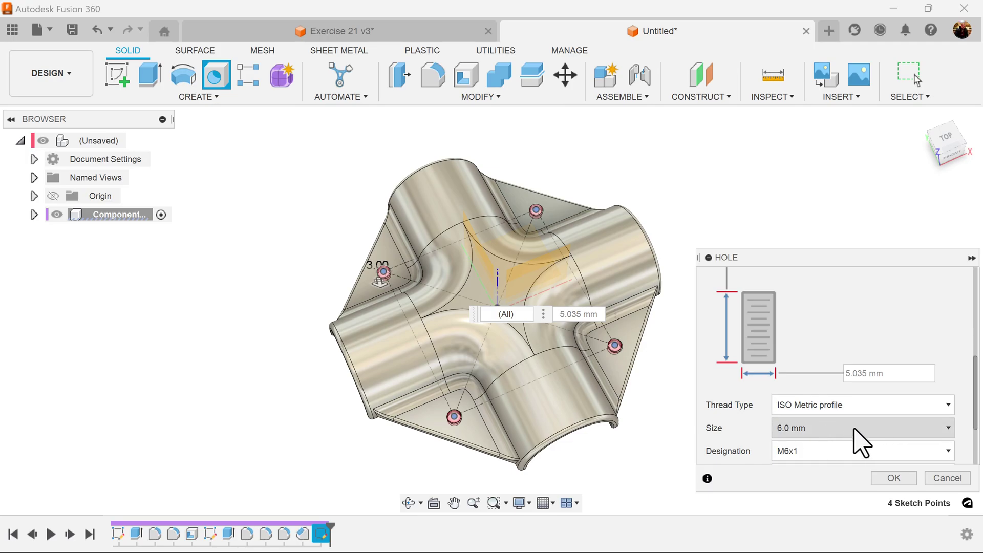
scroll(871, 472, down, 2)
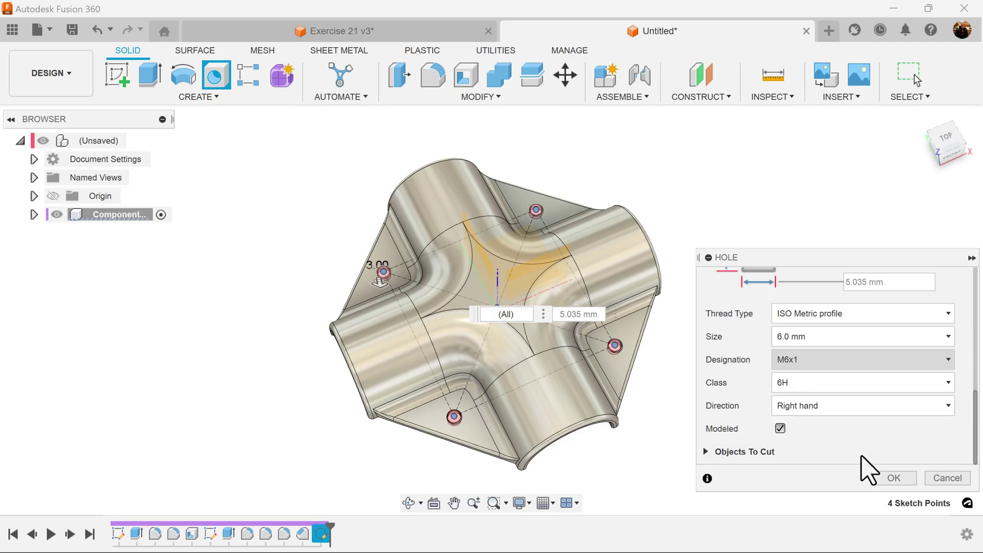
click(902, 478)
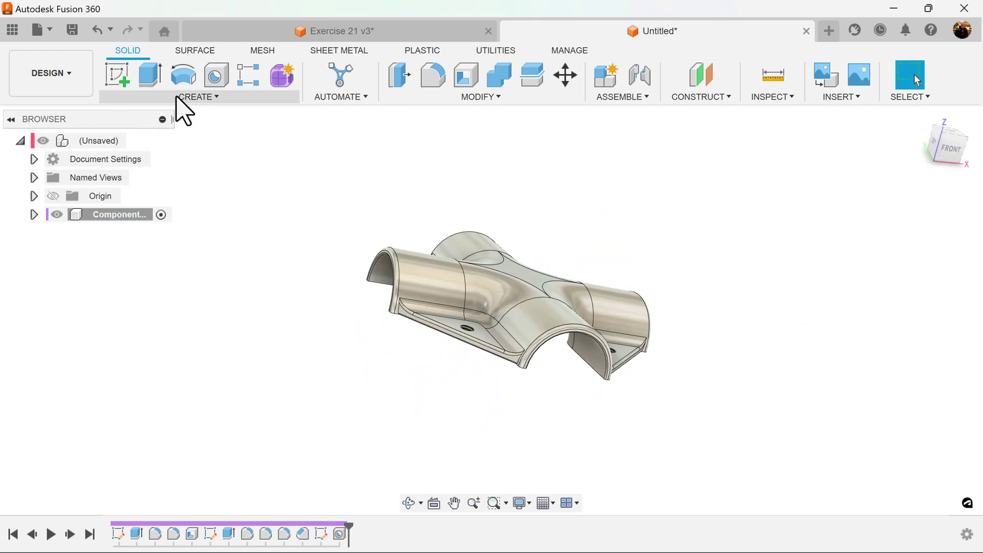
click(215, 97)
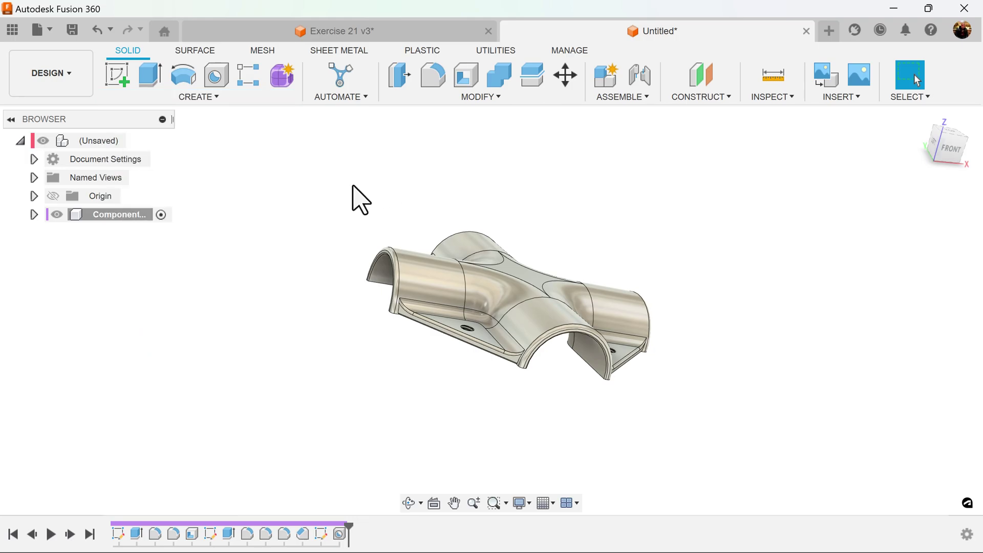
Mirror the half-fitting body, using its flat face as the mirror plane.
click(205, 98)
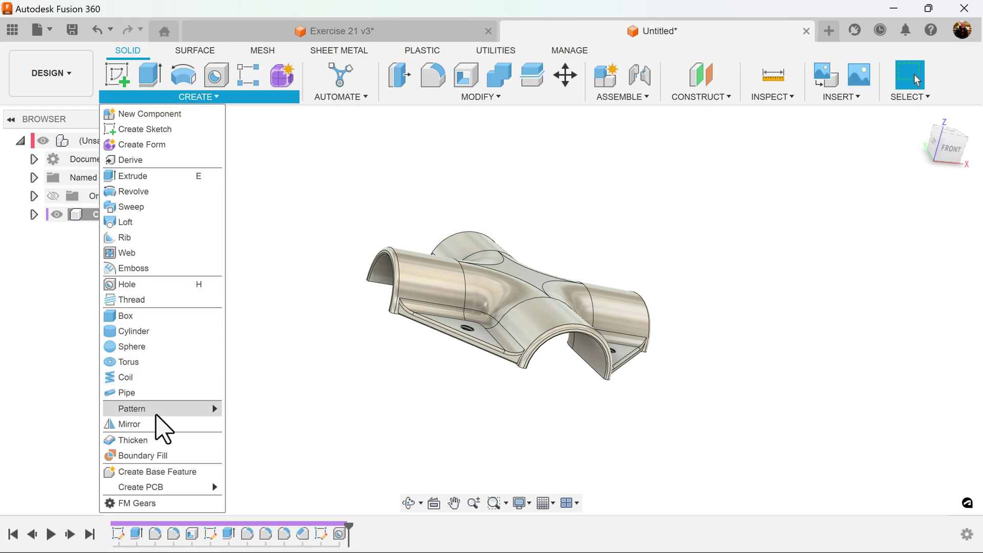
click(157, 425)
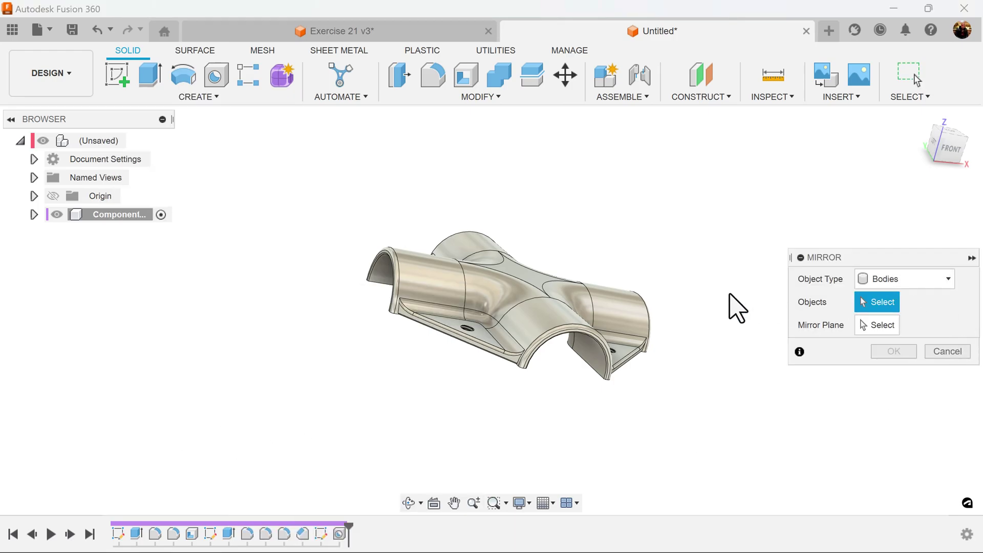
click(607, 323)
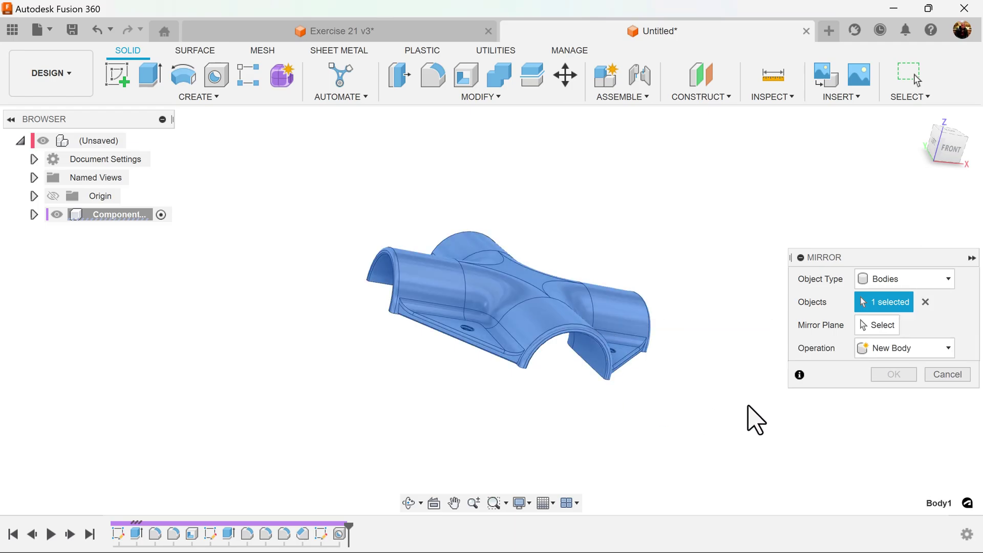
click(877, 326)
shift+middle_drag(874, 330, 538, 353)
click(520, 333)
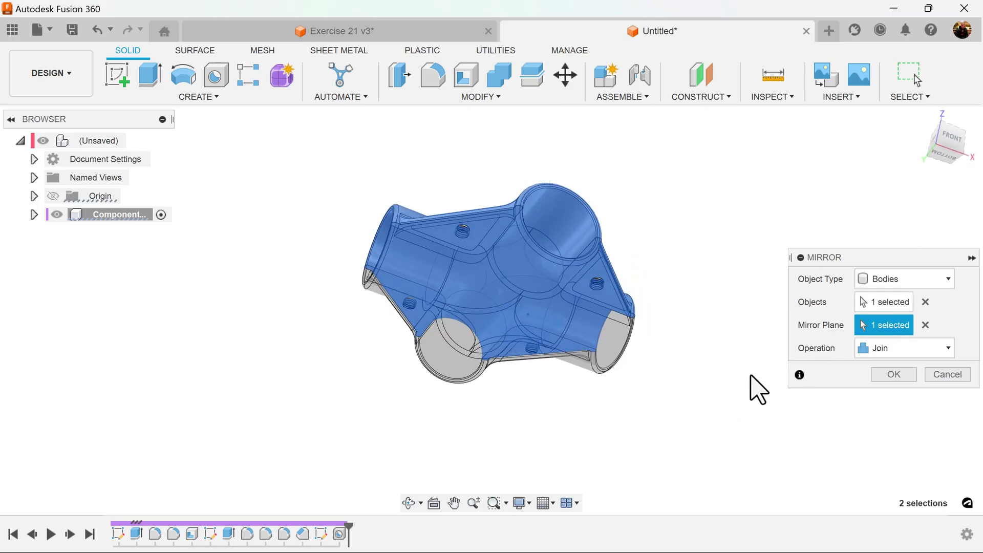
Make the mirror a New Body, confirm it, and expand Bodies in the browser.
shift+middle_drag(753, 389, 893, 392)
click(897, 348)
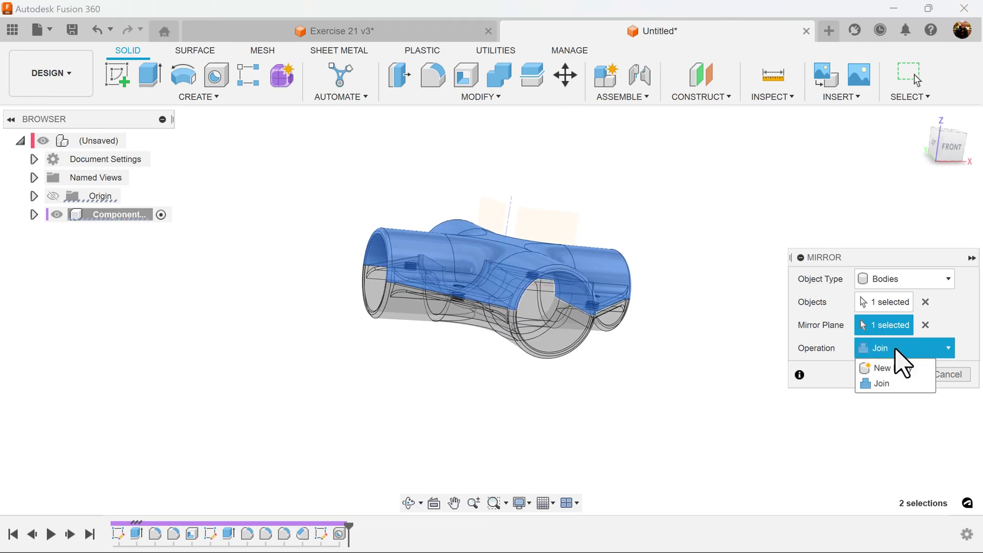
click(874, 367)
click(902, 374)
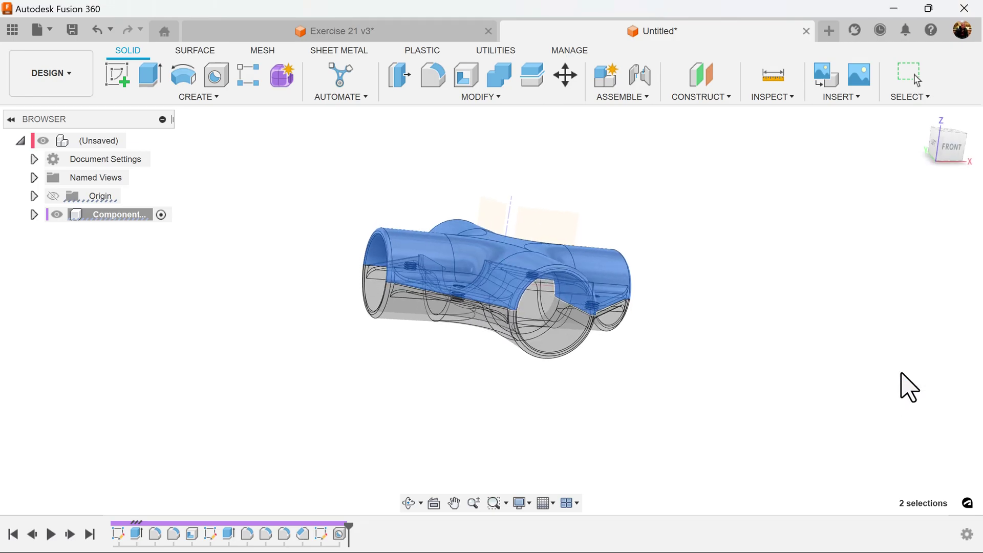
shift+middle_drag(773, 340, 547, 301)
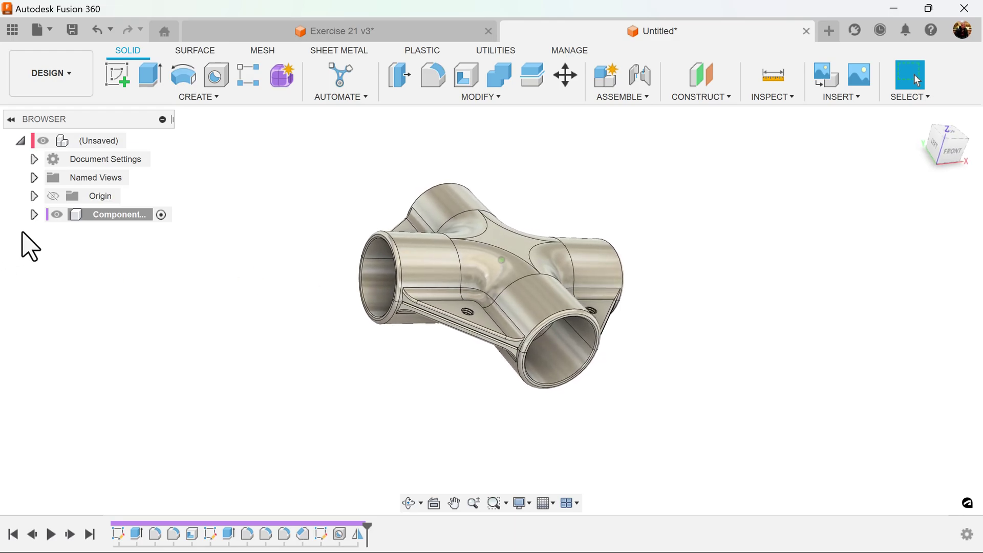
click(34, 214)
click(48, 252)
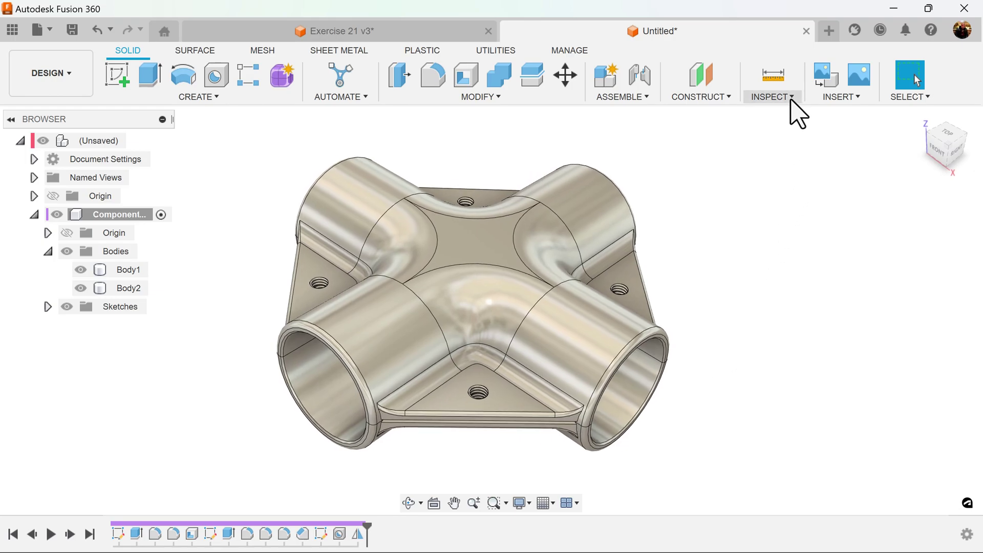
In the McMaster-Carr catalog, filter screws and bolts to metric M6 thread size.
click(830, 97)
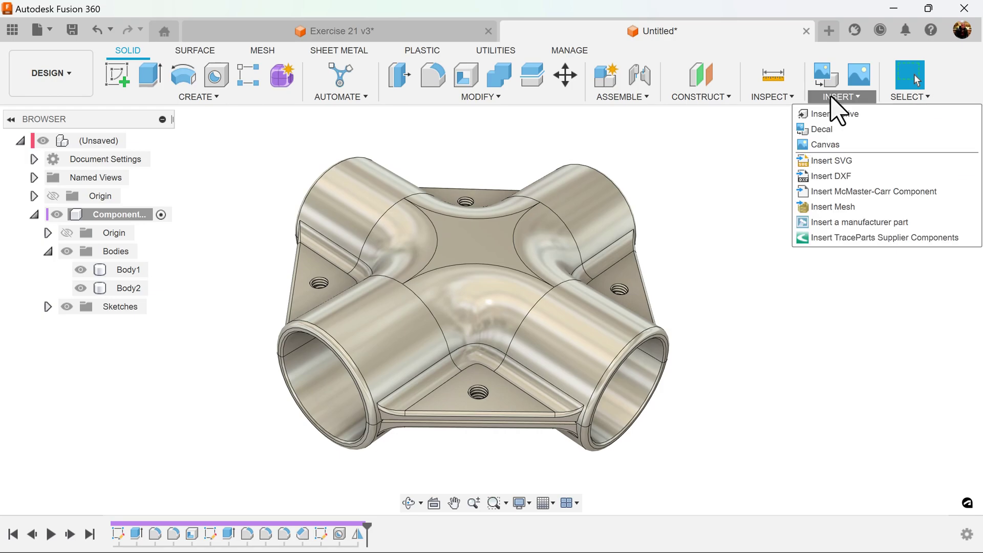
click(843, 193)
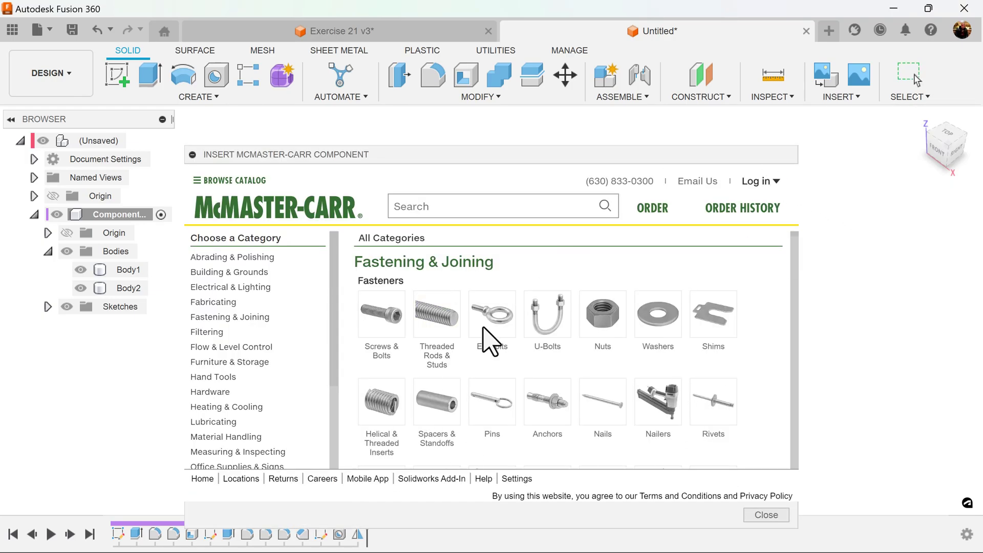
click(385, 338)
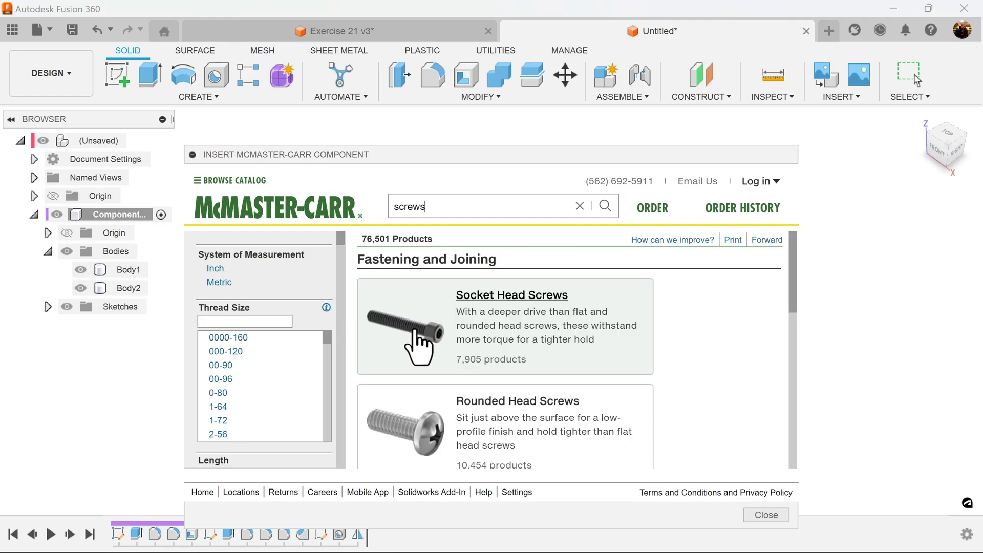
click(227, 283)
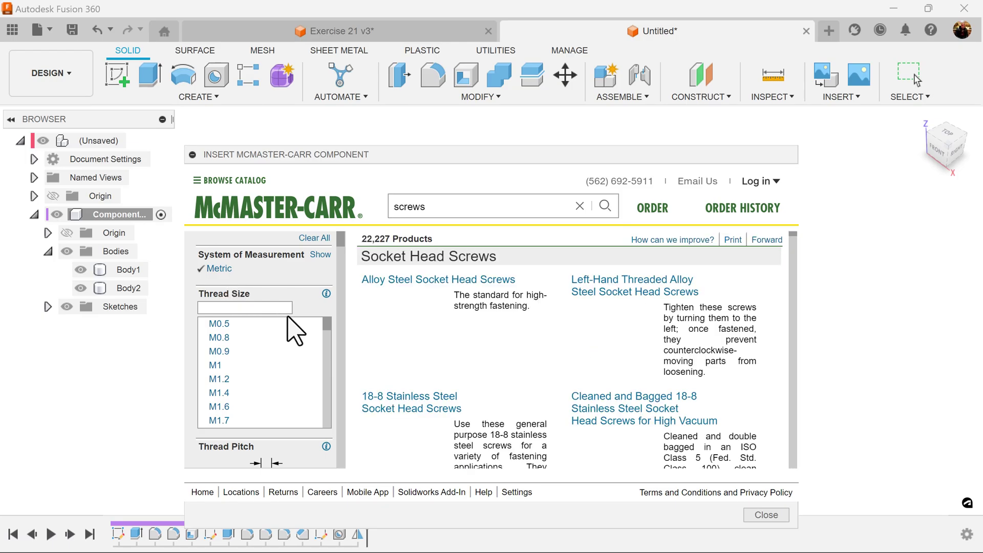
scroll(265, 400, down, 3)
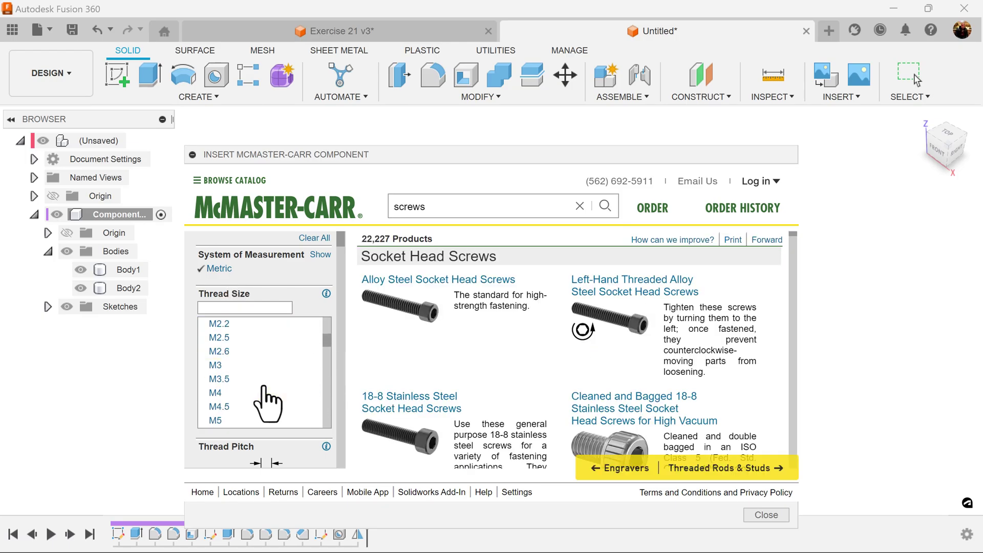
scroll(263, 394, down, 4)
scroll(263, 395, up, 1)
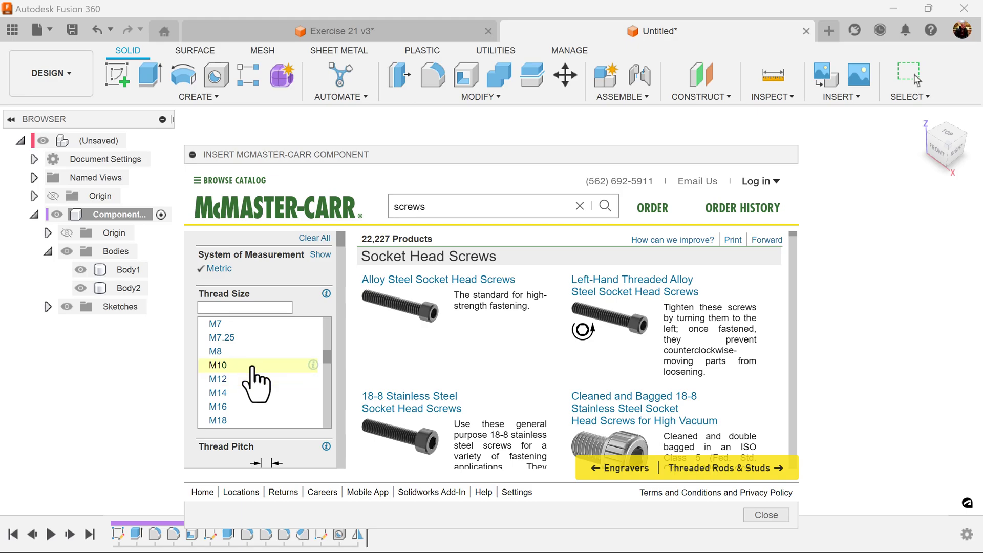
scroll(251, 367, up, 1)
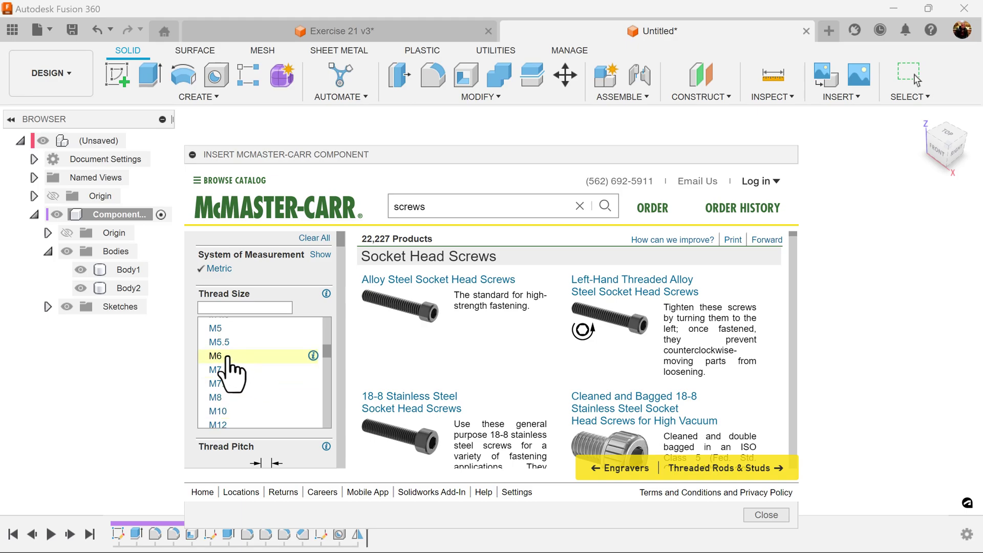
click(227, 357)
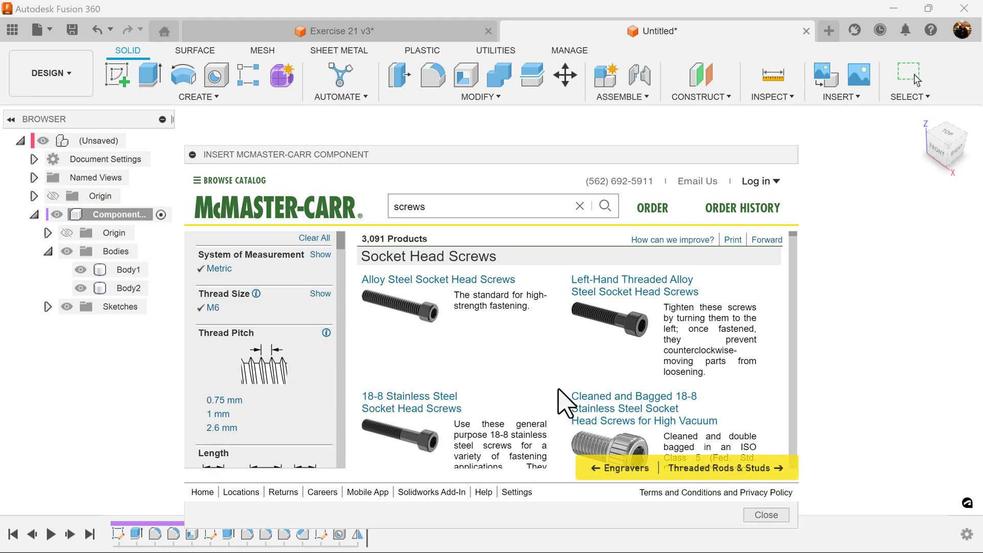
Pick the 18-8 stainless socket head screw, 8 mm long, and download it as 3-D STEP.
click(439, 423)
scroll(553, 409, down, 3)
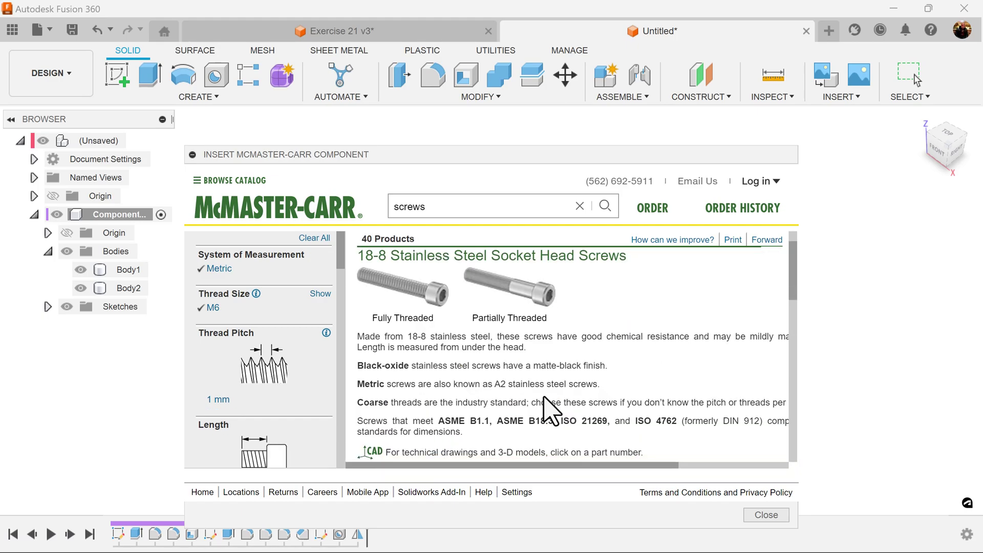
scroll(281, 396, down, 3)
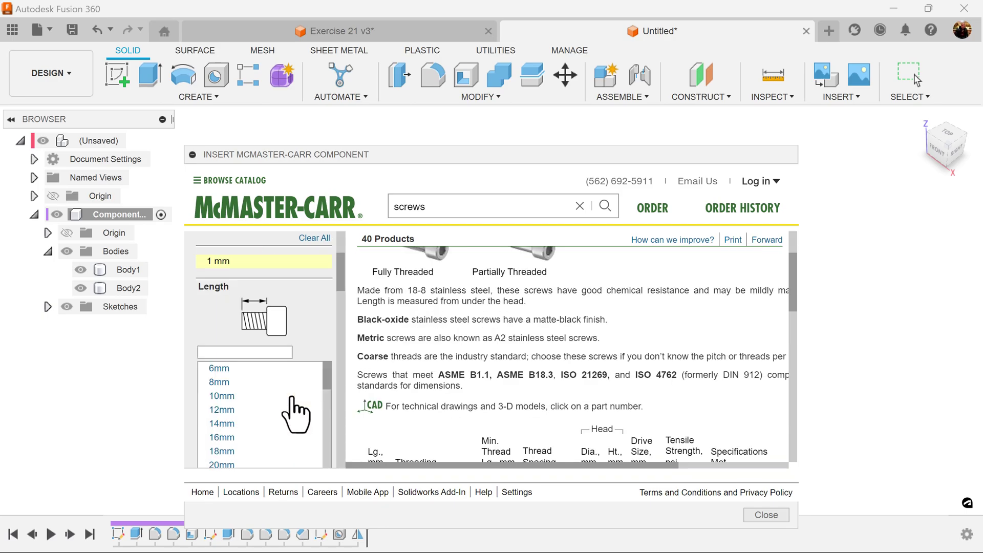
scroll(259, 327, up, 1)
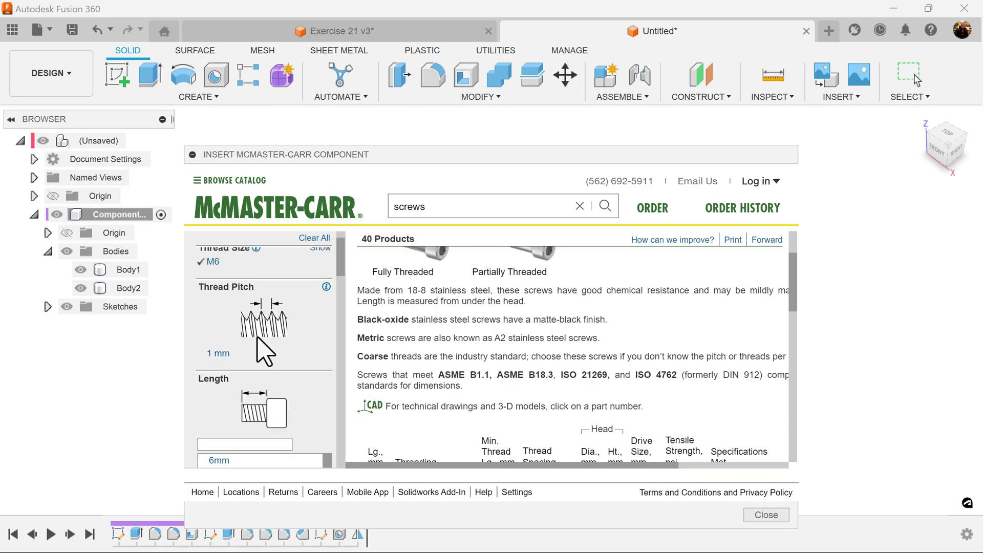
scroll(243, 361, down, 2)
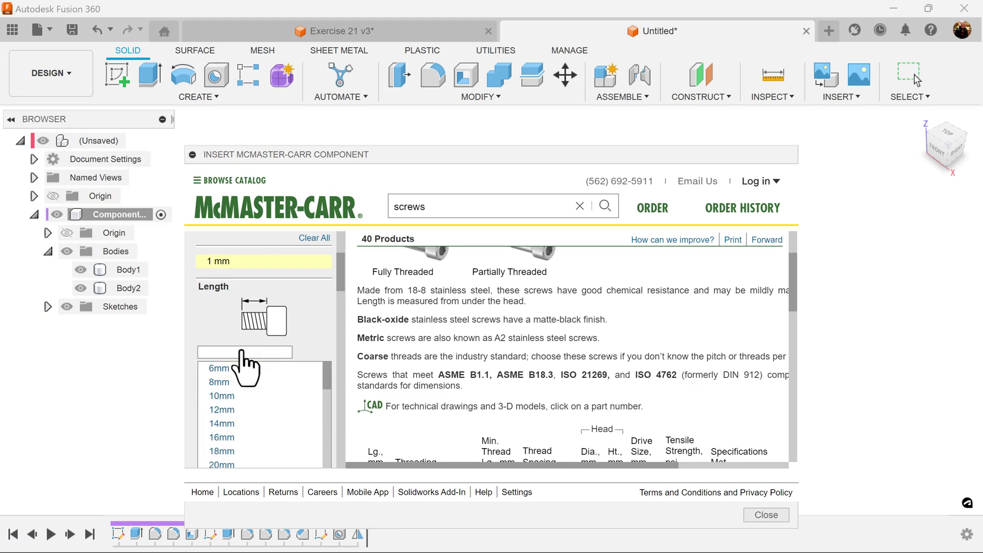
click(213, 383)
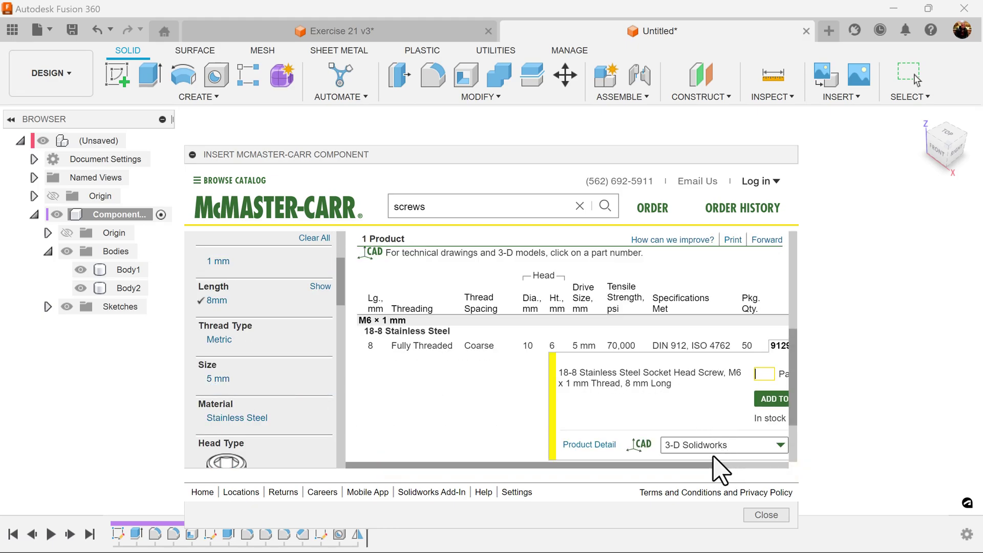
drag(695, 467, 746, 472)
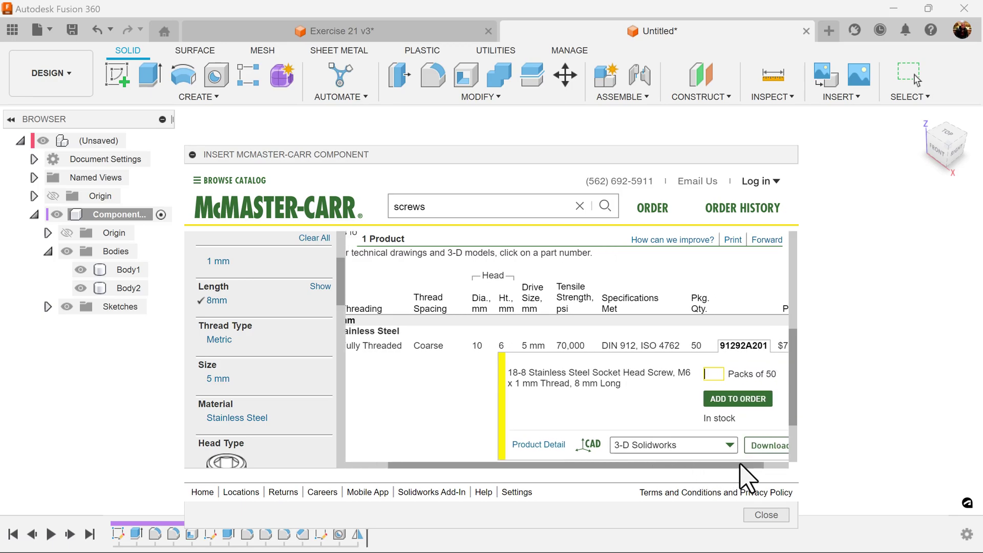
scroll(740, 421, down, 2)
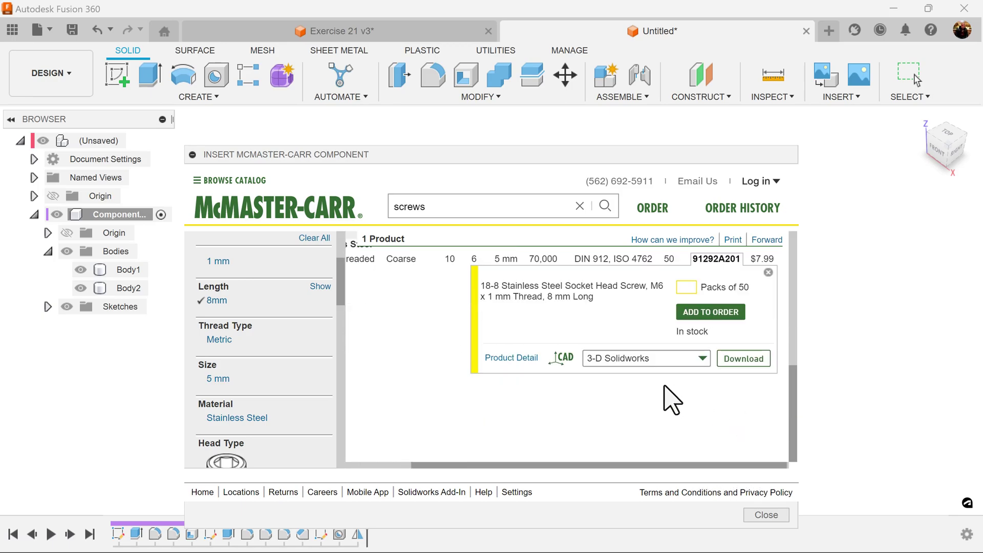
click(697, 361)
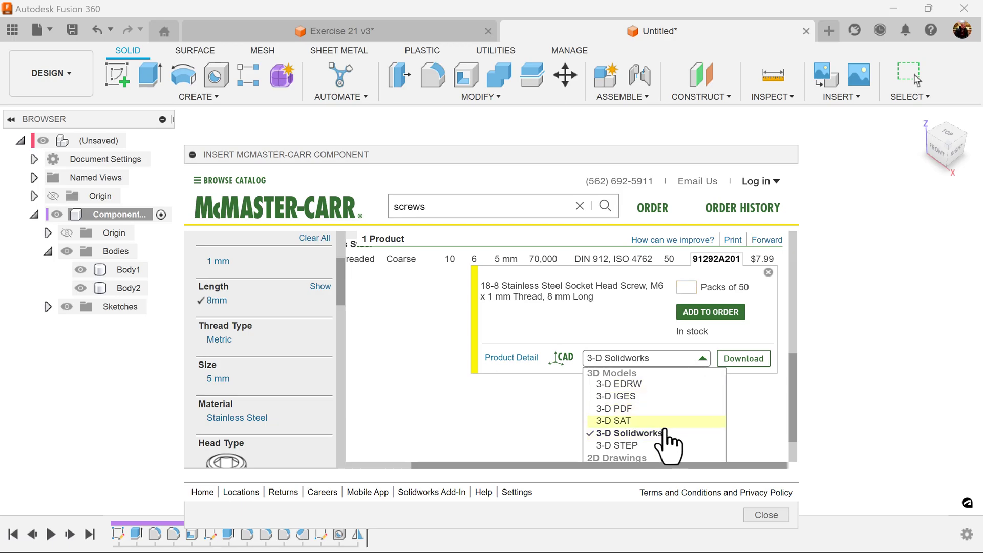
click(620, 445)
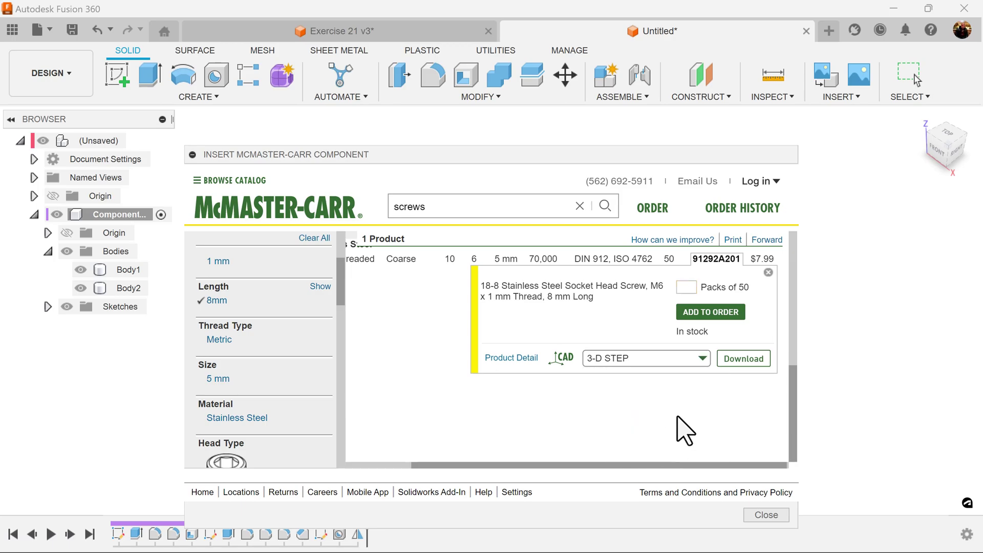
click(744, 358)
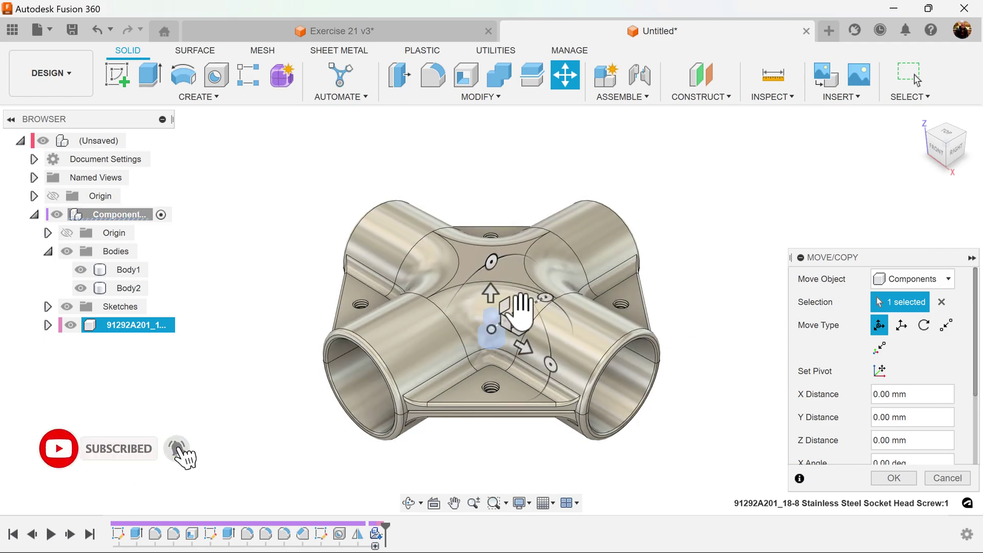
Move the screw 111.909 mm along Y, clear of the fitting.
drag(520, 308, 713, 213)
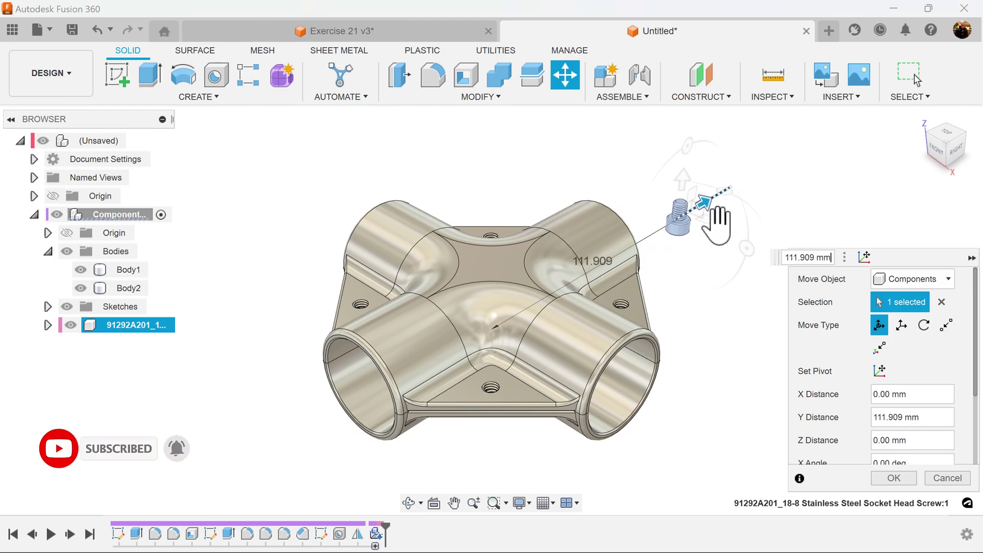
click(894, 478)
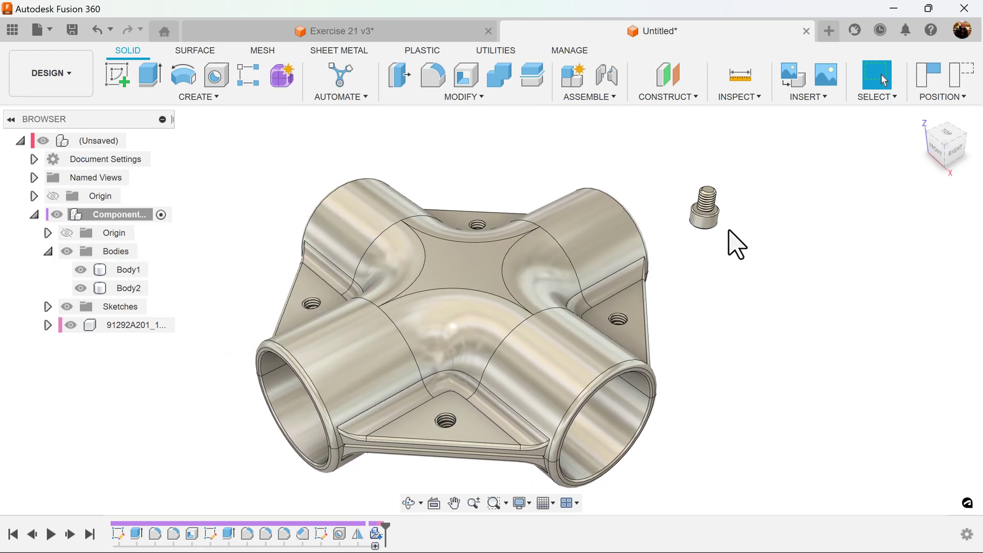
Copy the screw and paste two top-level copies, placed lower-left and upper-left of the fitting.
right_click(129, 328)
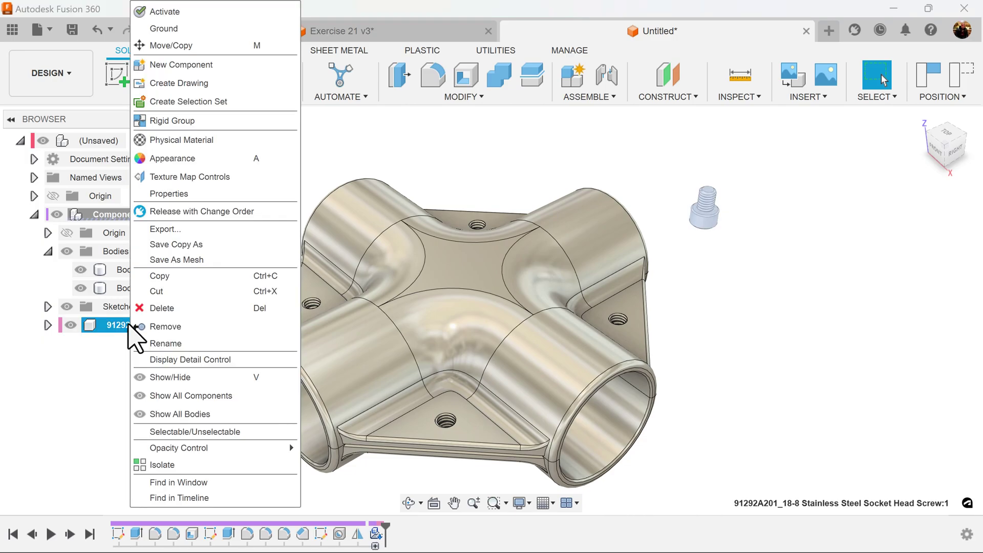
click(196, 277)
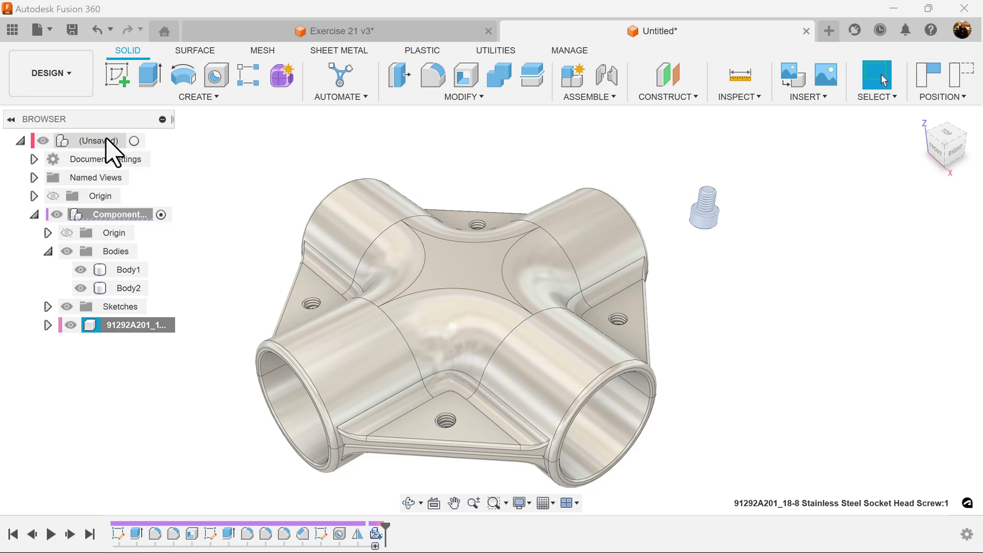
right_click(110, 148)
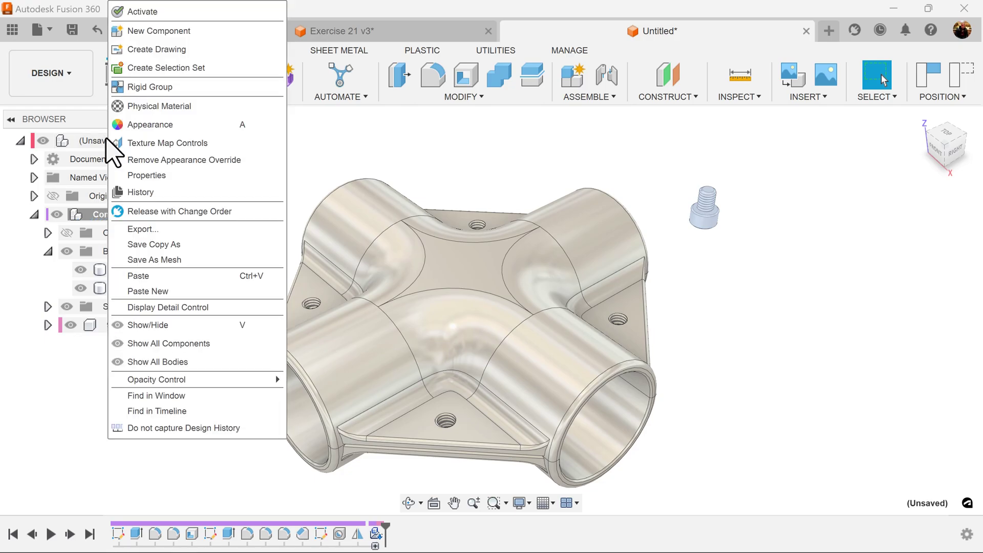
click(210, 229)
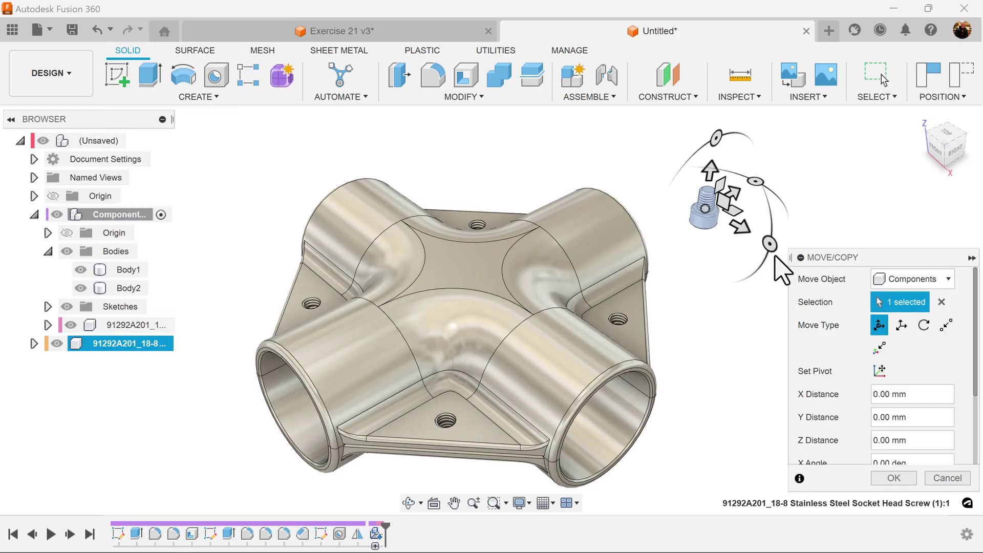
drag(737, 192, 229, 388)
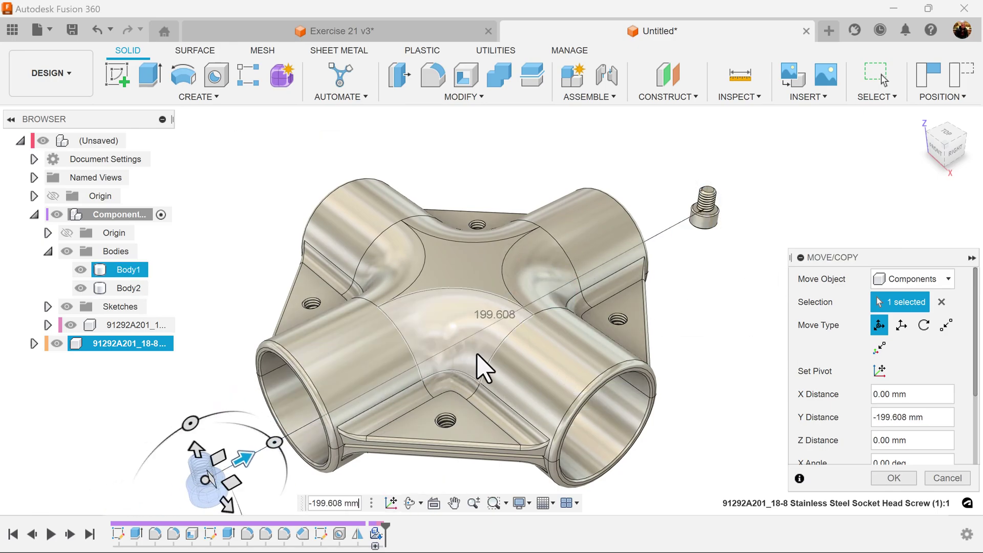
click(886, 481)
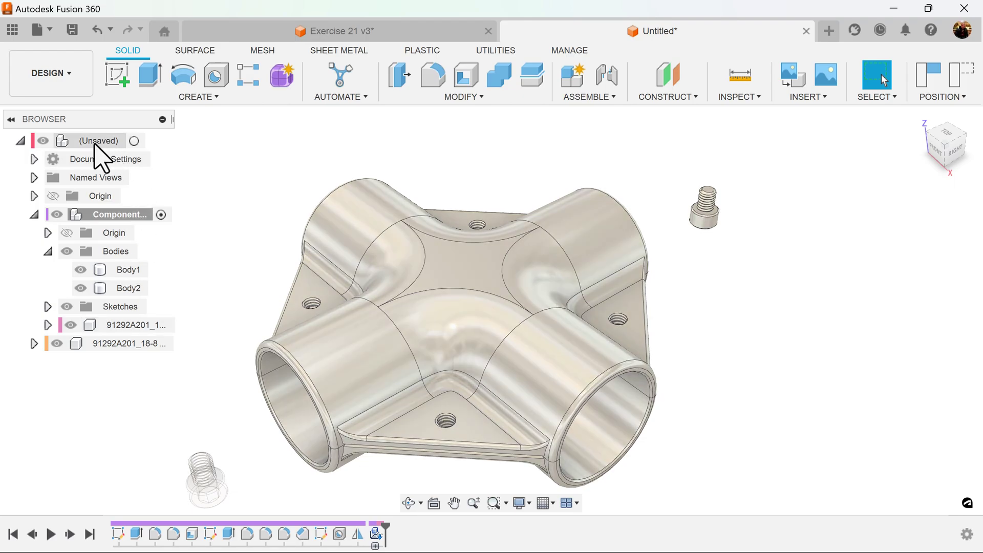
right_click(102, 159)
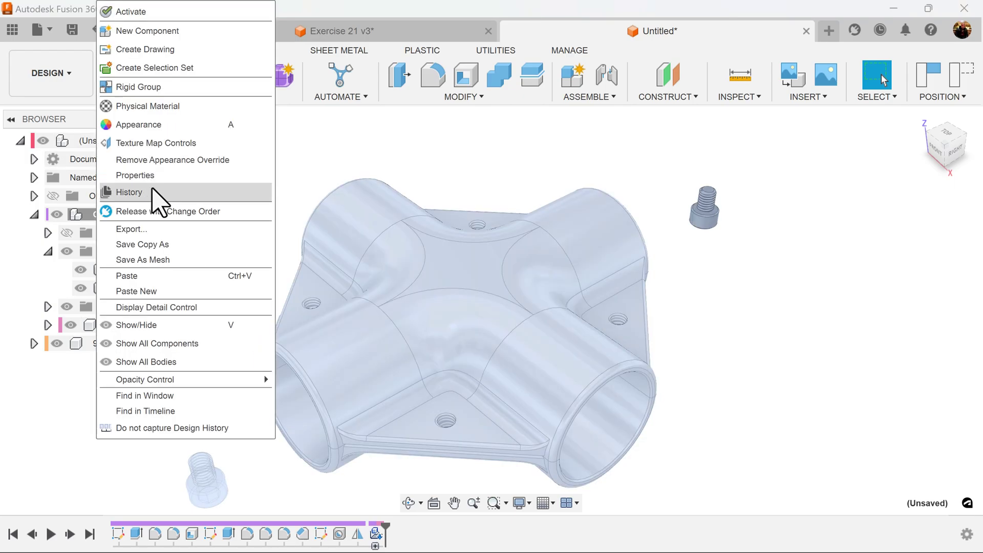
click(161, 292)
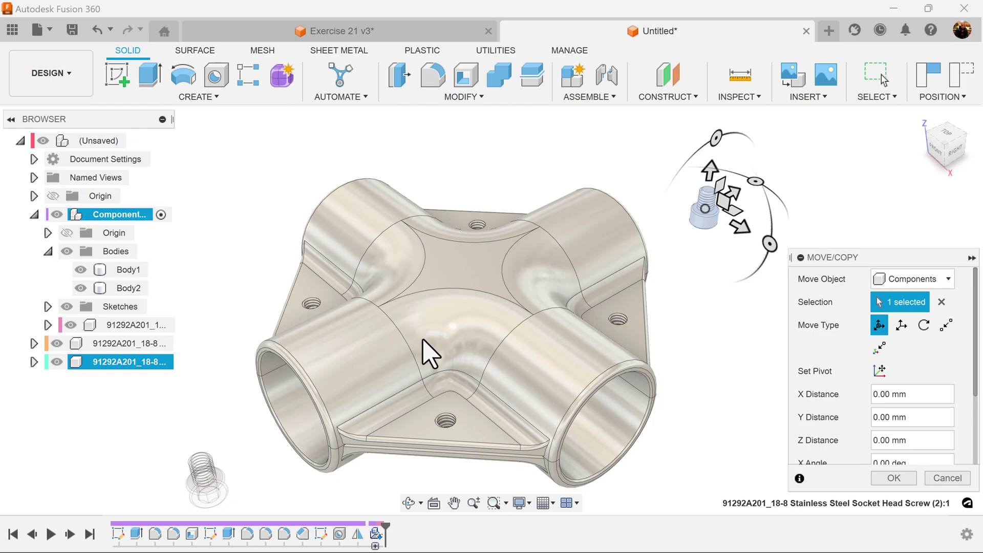
drag(737, 221, 487, 308)
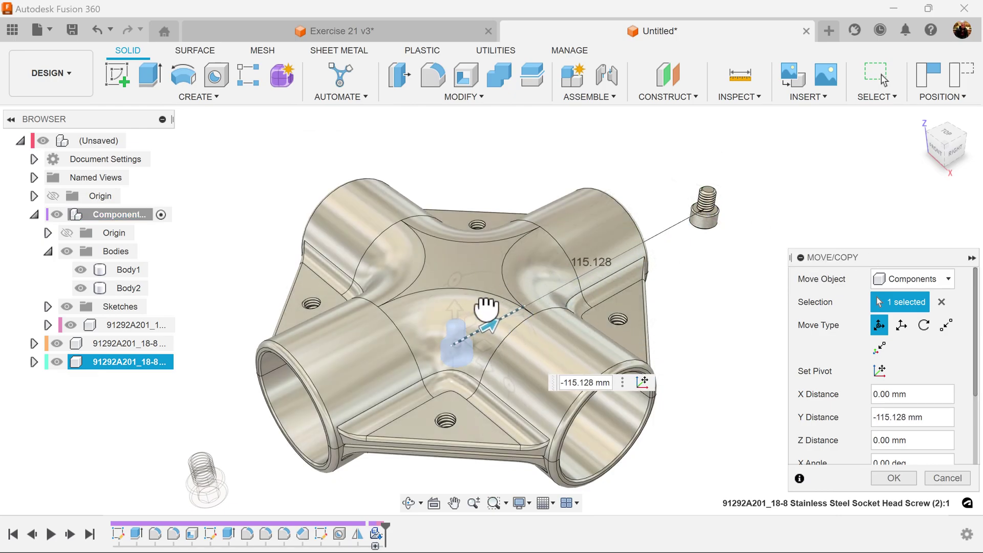
drag(479, 357, 314, 179)
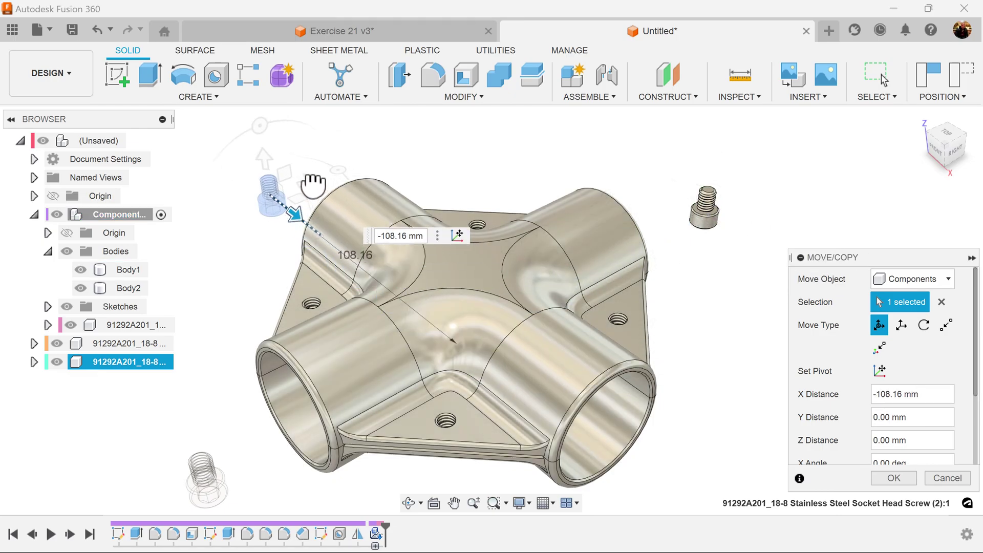
click(905, 480)
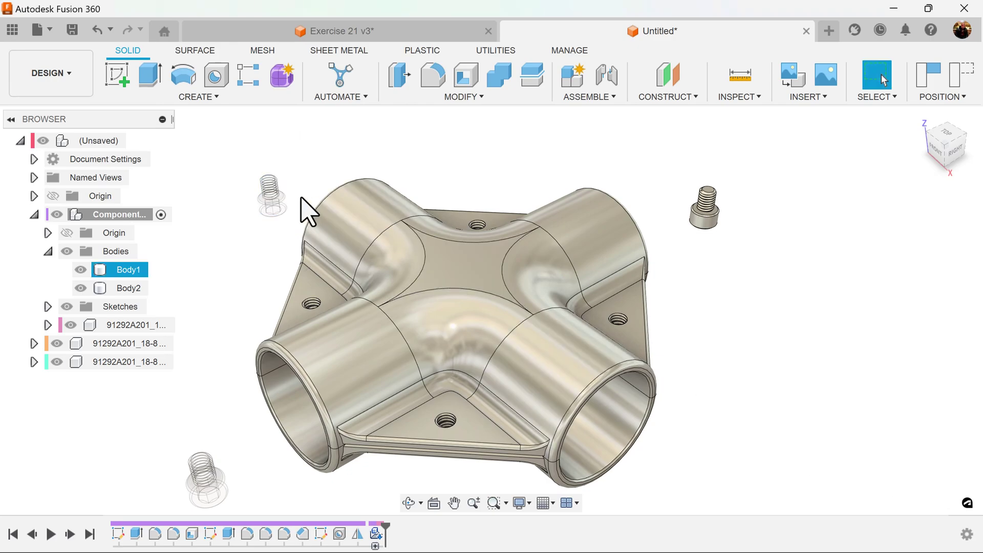
Paste a fourth screw copy and place it toward the fitting's front.
right_click(97, 142)
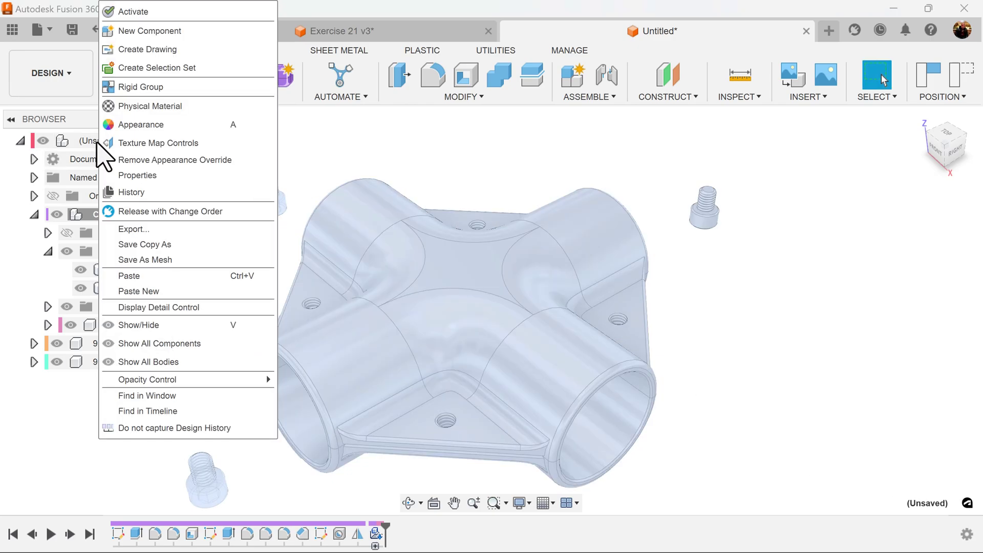
click(176, 291)
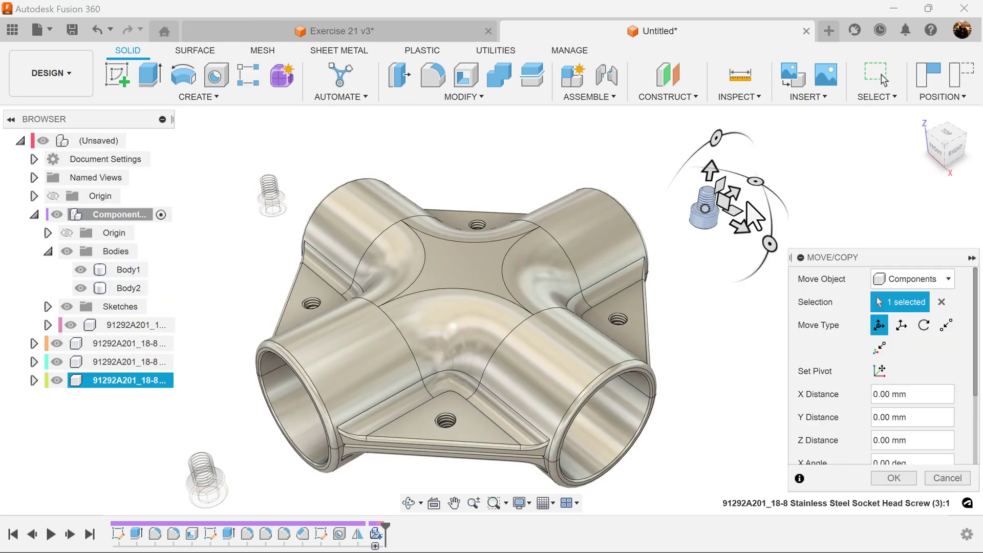
drag(739, 201, 689, 486)
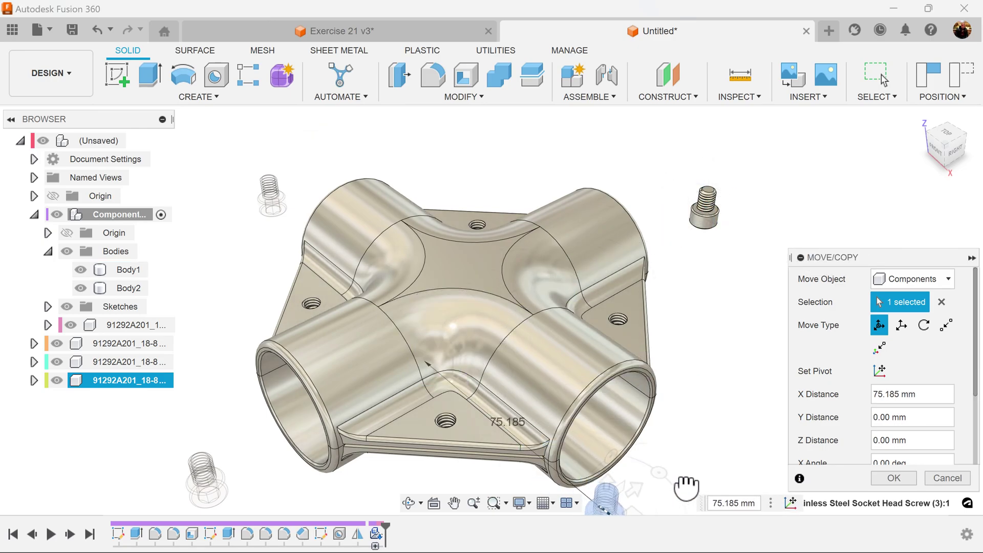
click(891, 479)
scroll(845, 456, down, 2)
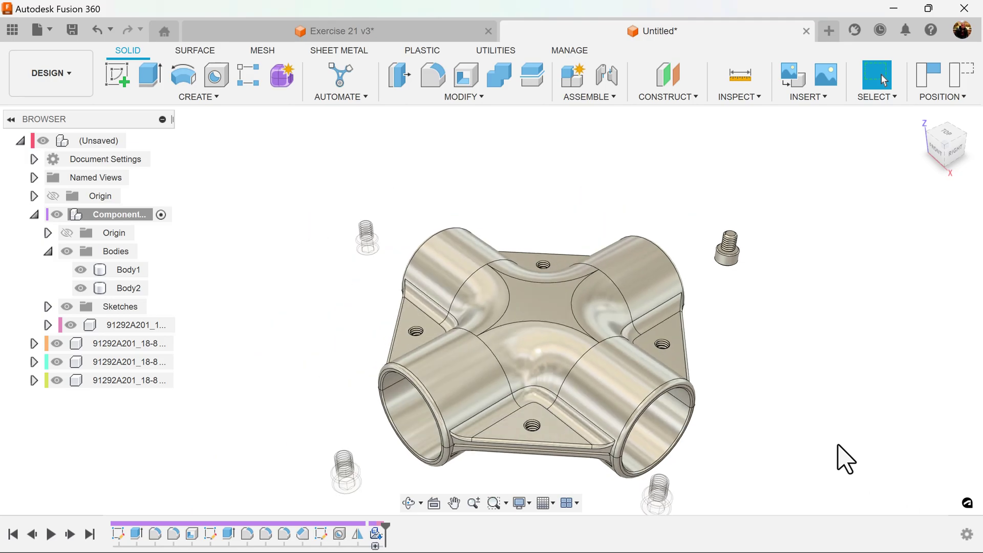
middle_drag(845, 456, 813, 388)
Drag the screw nested under Component1 onto the top-level assembly node.
key(Escape)
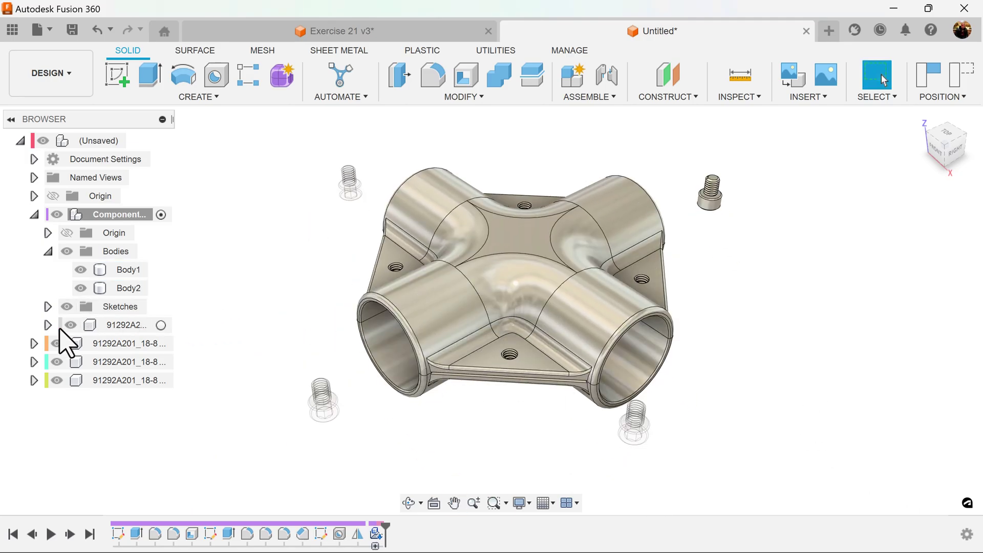
click(60, 326)
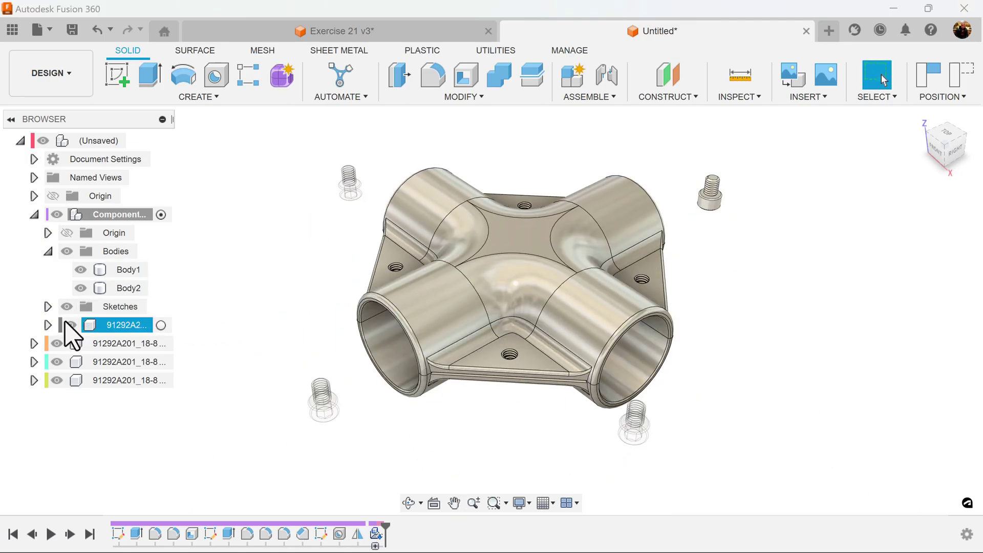
drag(66, 323, 104, 137)
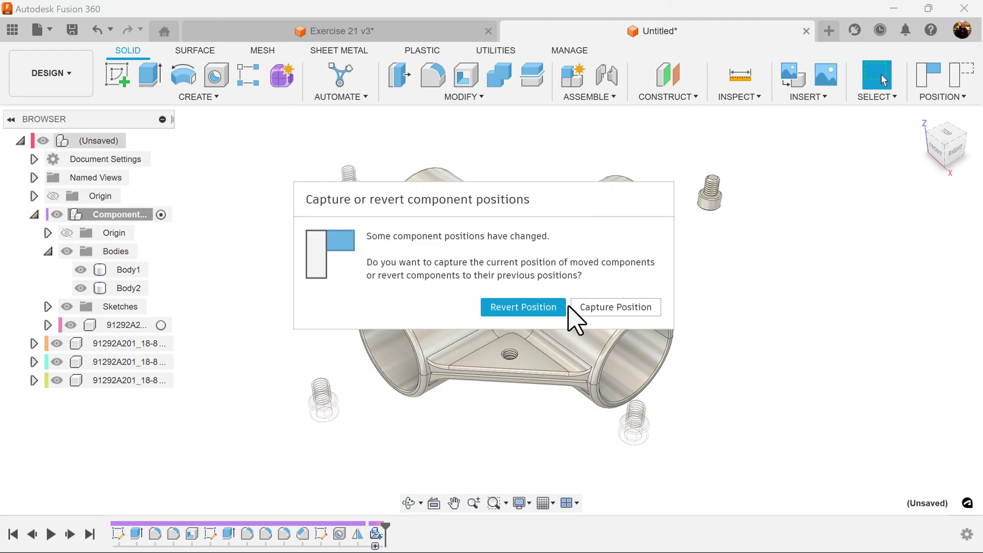
Choose Revert Position for the screws, then activate the top-level (Unsaved) assembly.
click(546, 307)
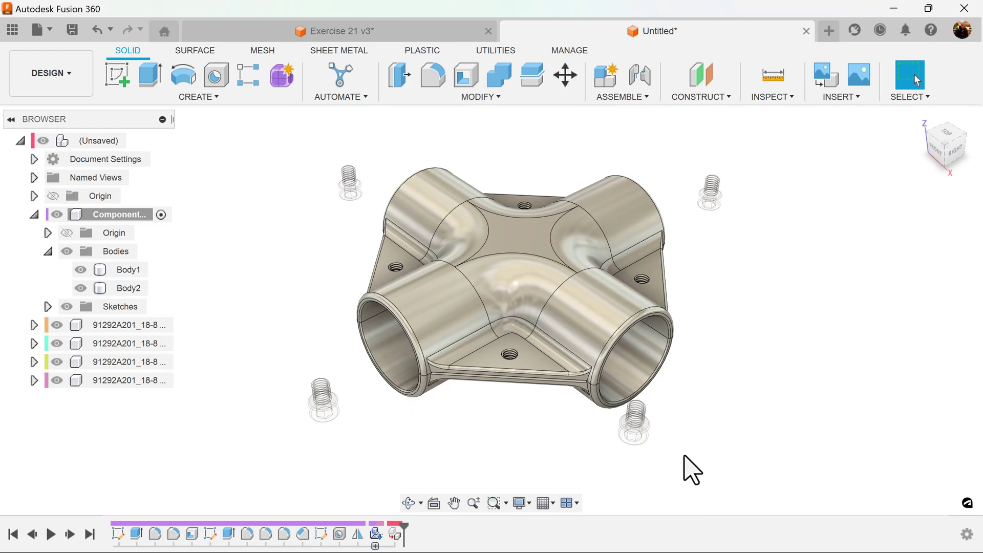
scroll(795, 438, down, 5)
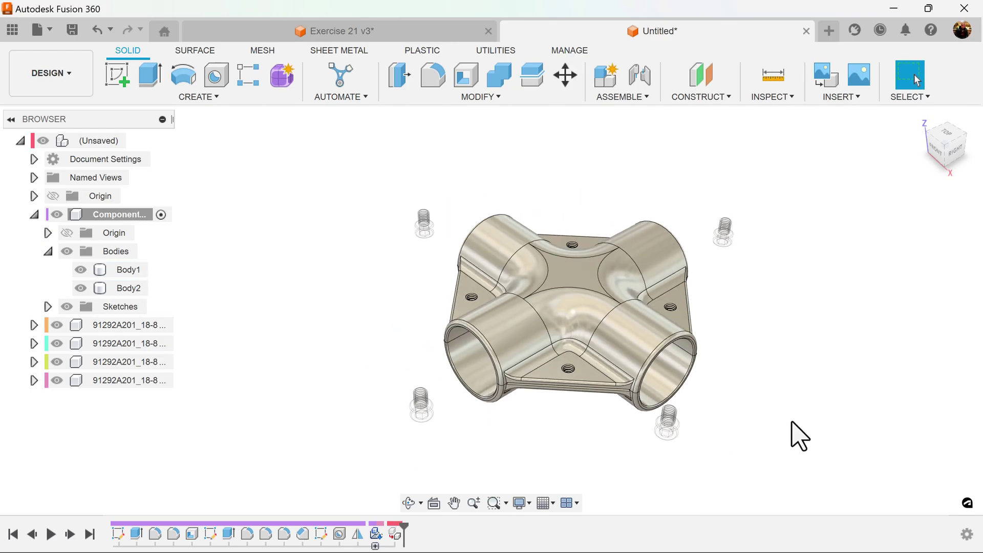
middle_drag(800, 435, 757, 424)
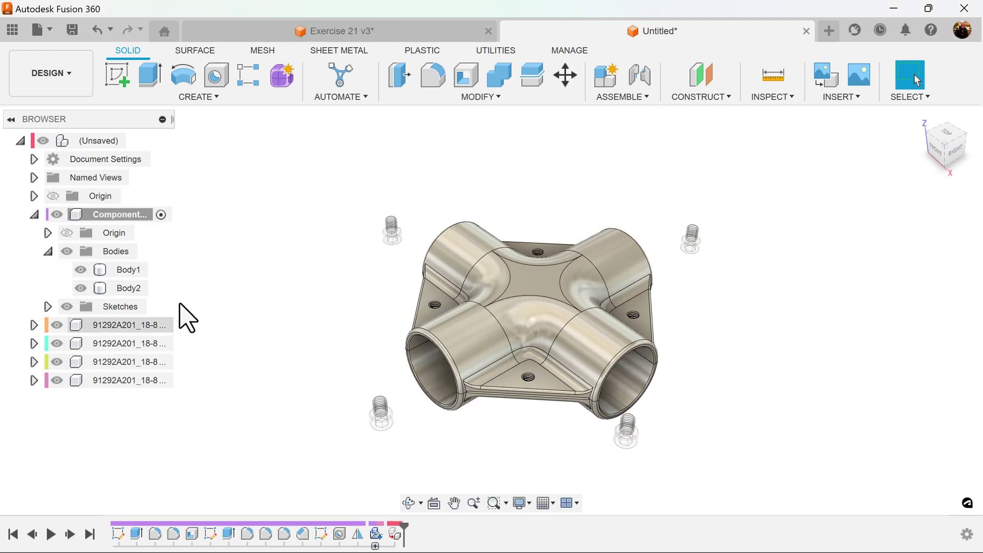
click(135, 141)
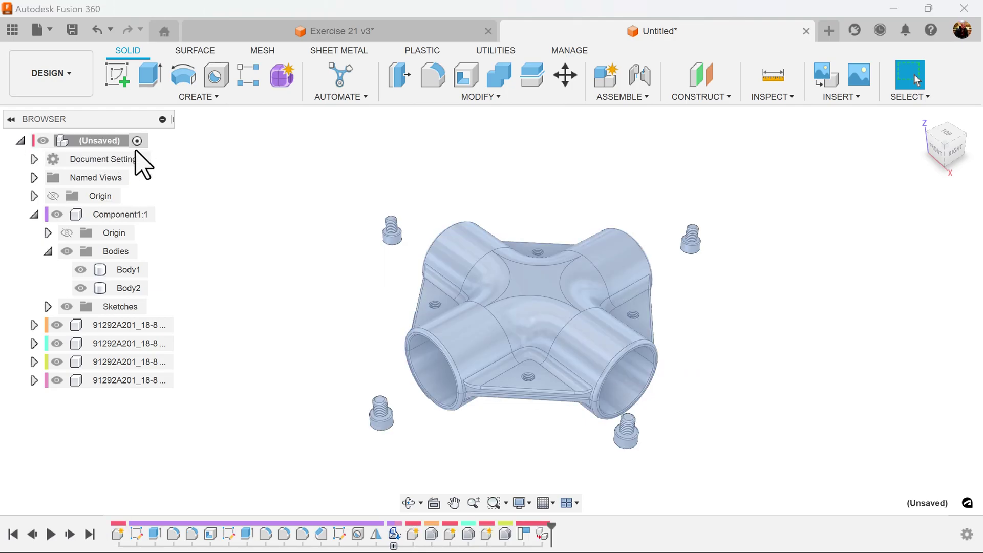
scroll(704, 454, up, 2)
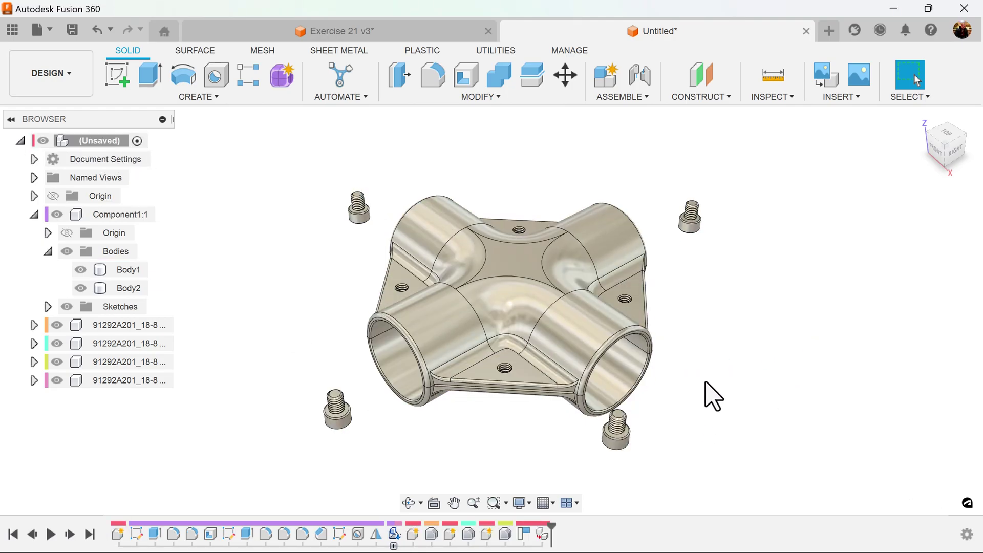
Joint the first socket head screw into a flange mounting hole, flipped to sit head-up.
click(641, 86)
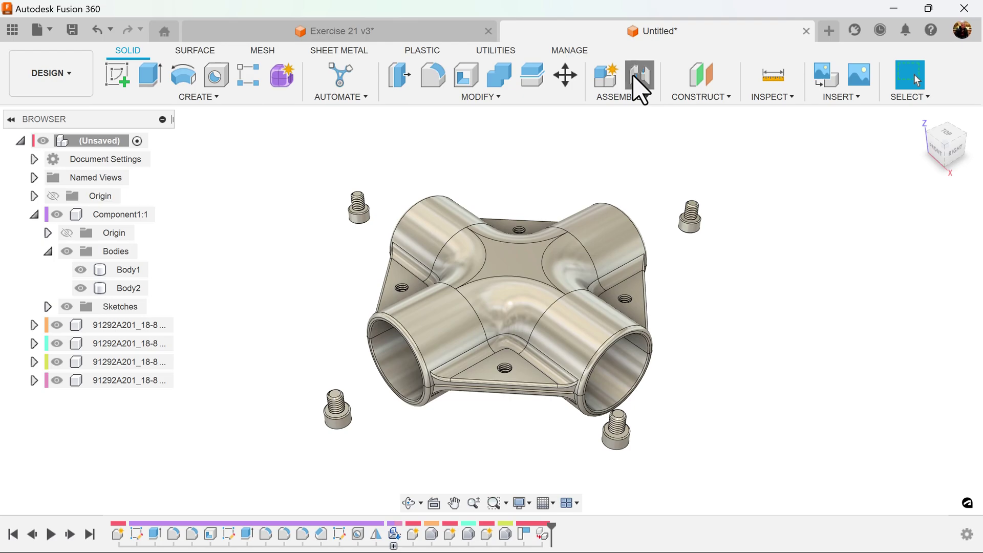
scroll(704, 497, up, 3)
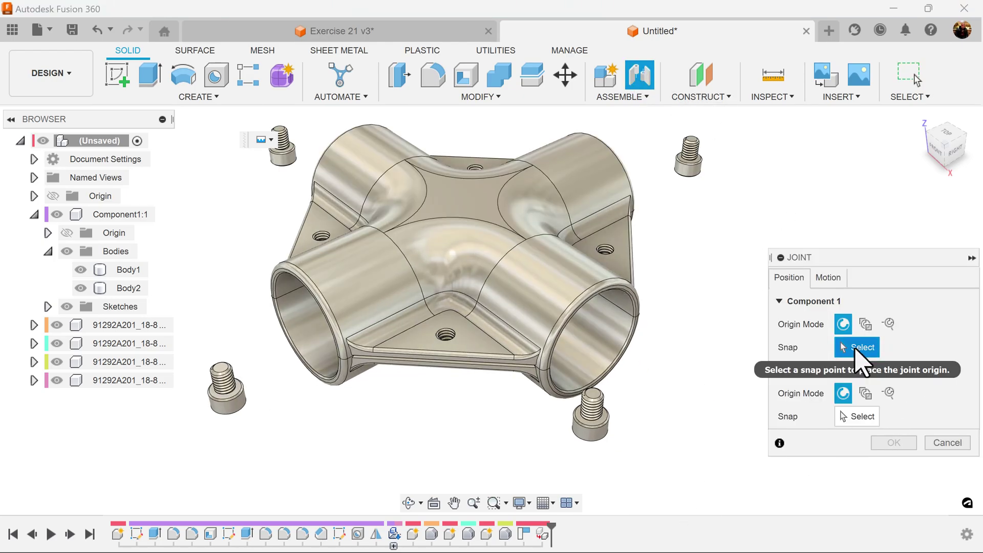
click(598, 427)
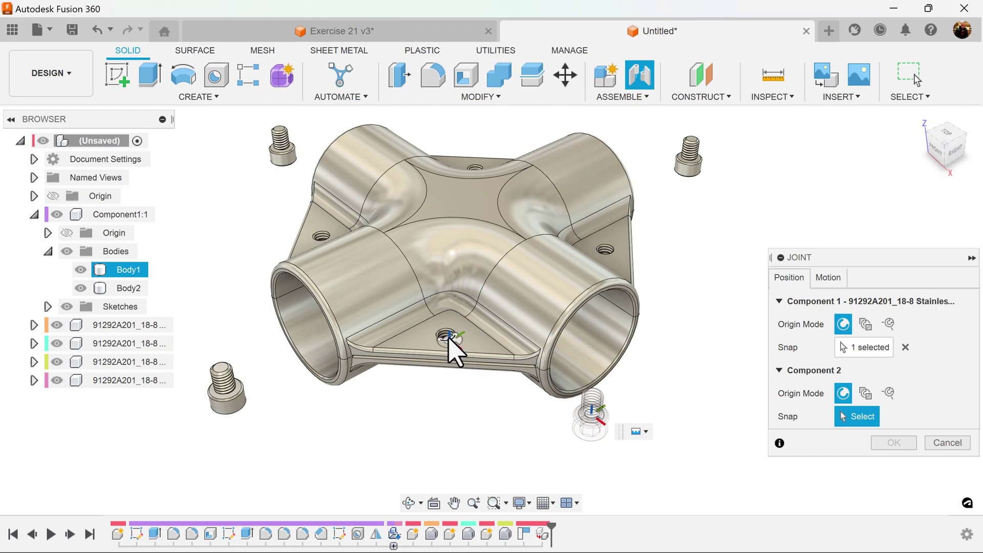
scroll(447, 340, up, 5)
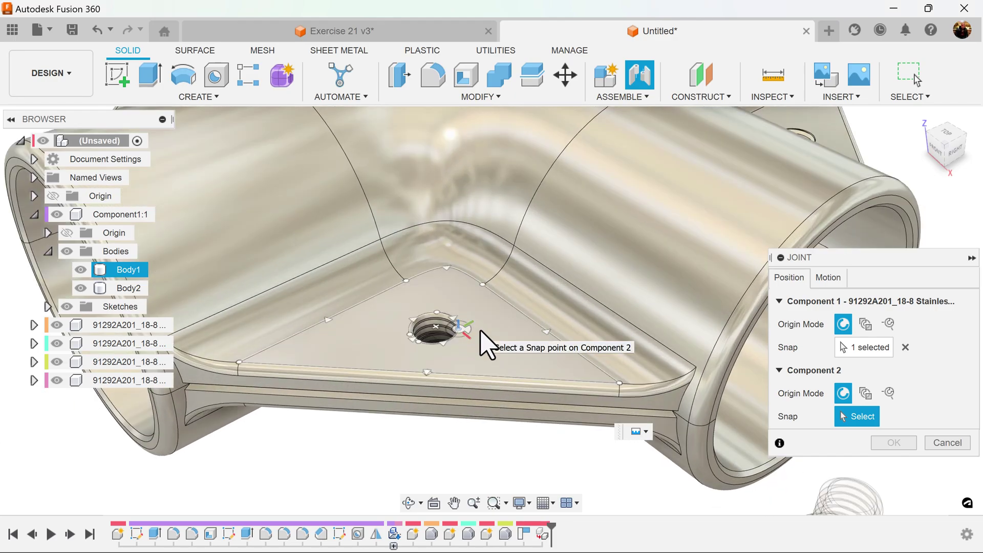
click(436, 334)
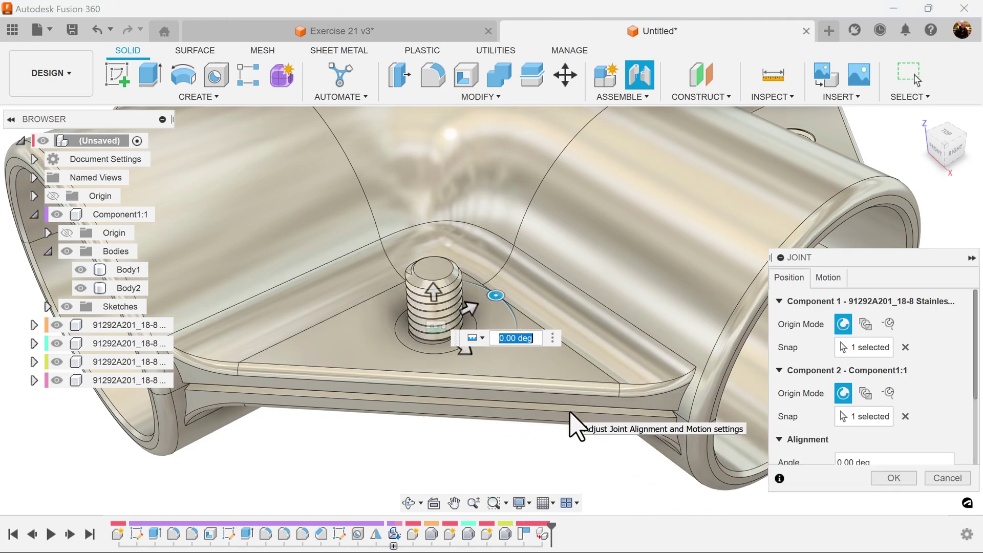
scroll(947, 427, down, 2)
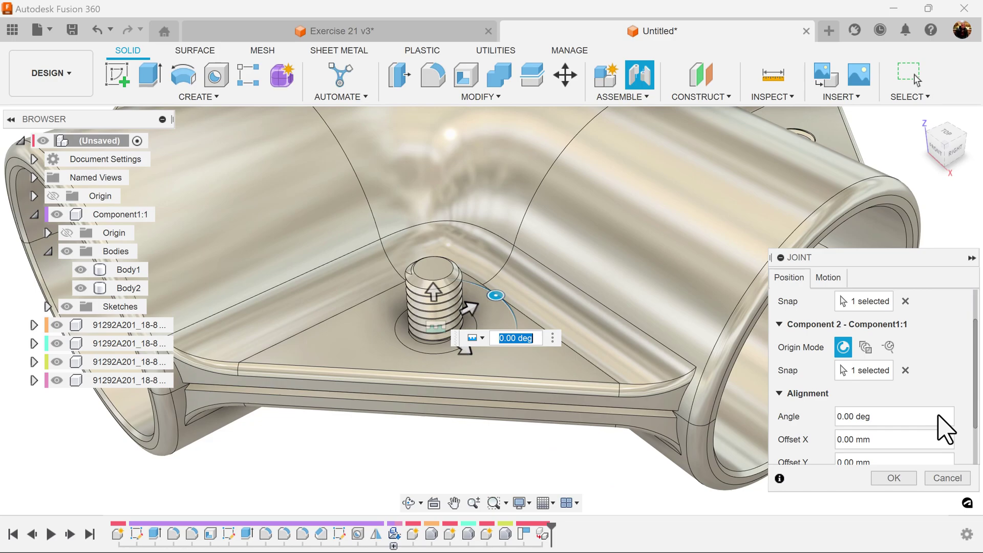
scroll(976, 441, down, 2)
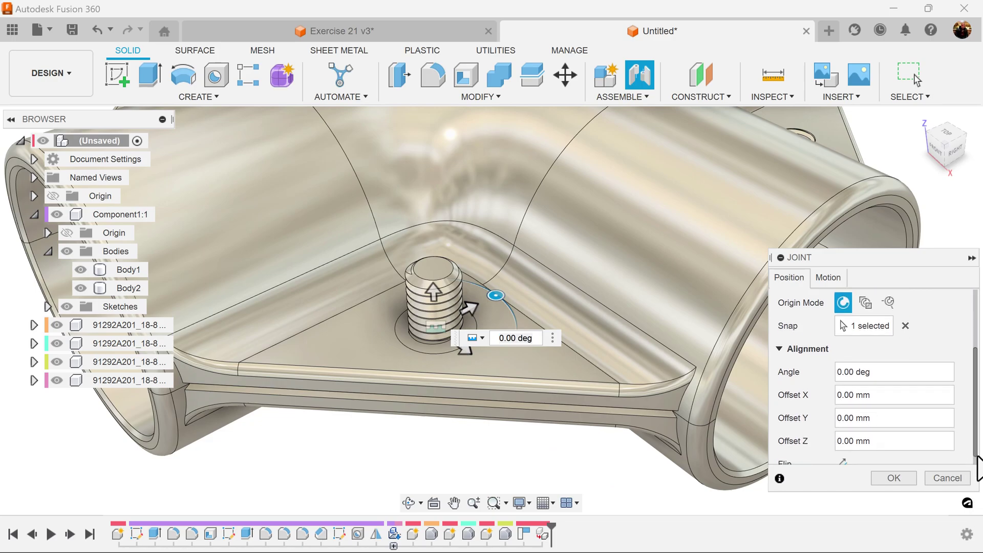
click(844, 453)
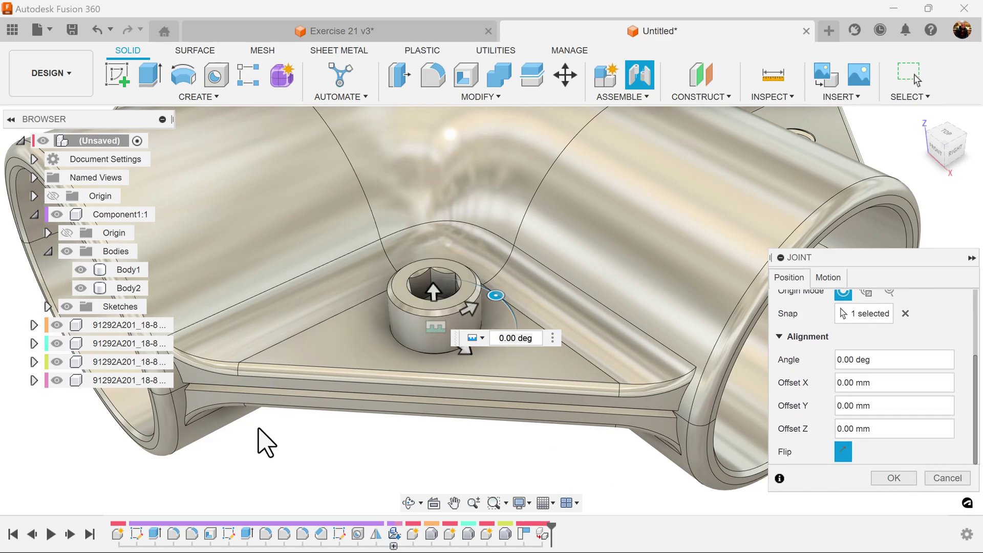
click(884, 484)
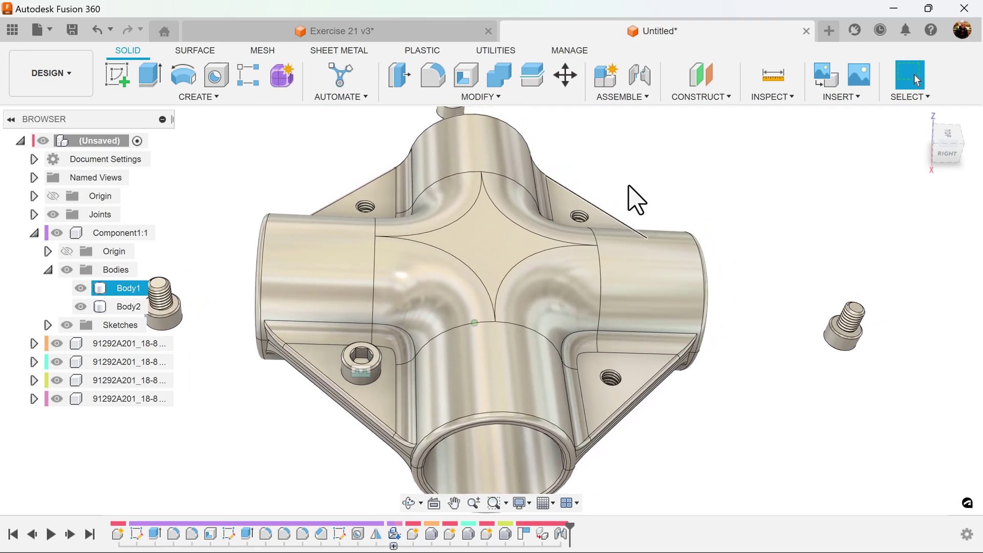
Joint the second screw head-up into another flange hole using Flip.
click(640, 75)
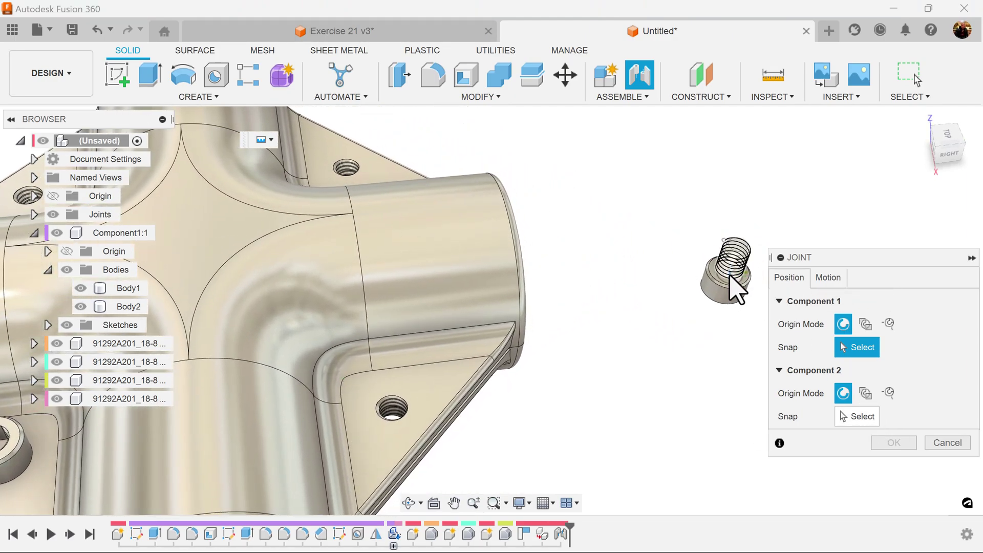
click(731, 296)
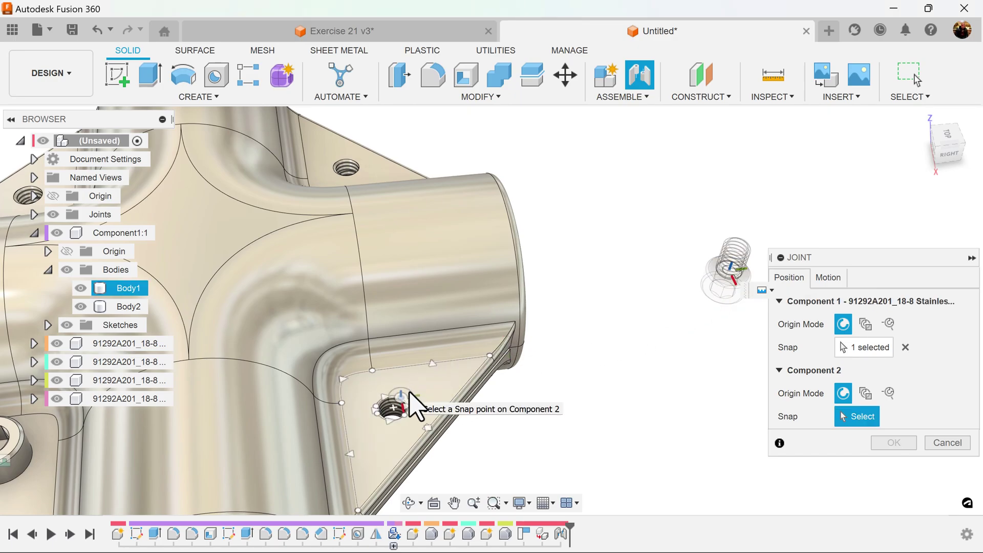
click(392, 408)
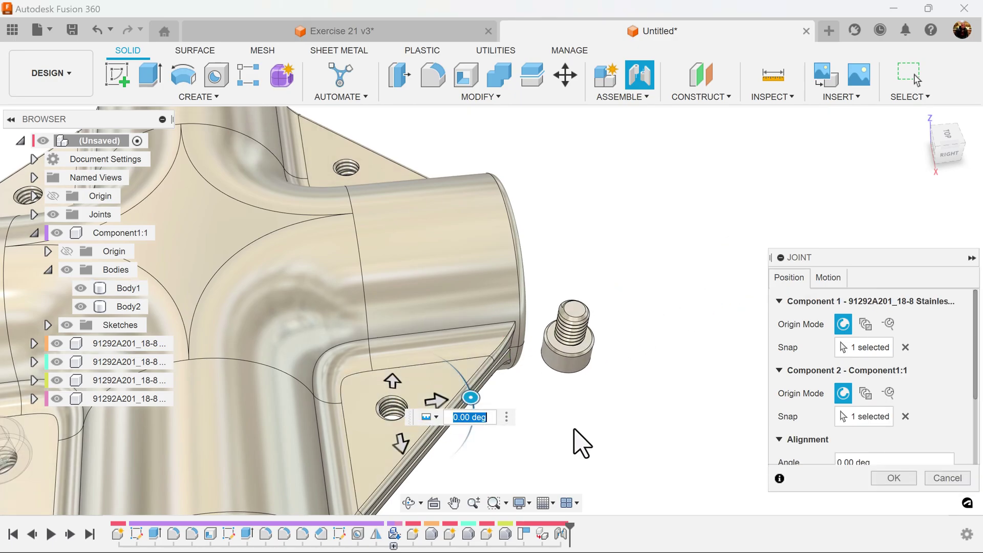
scroll(977, 394, down, 3)
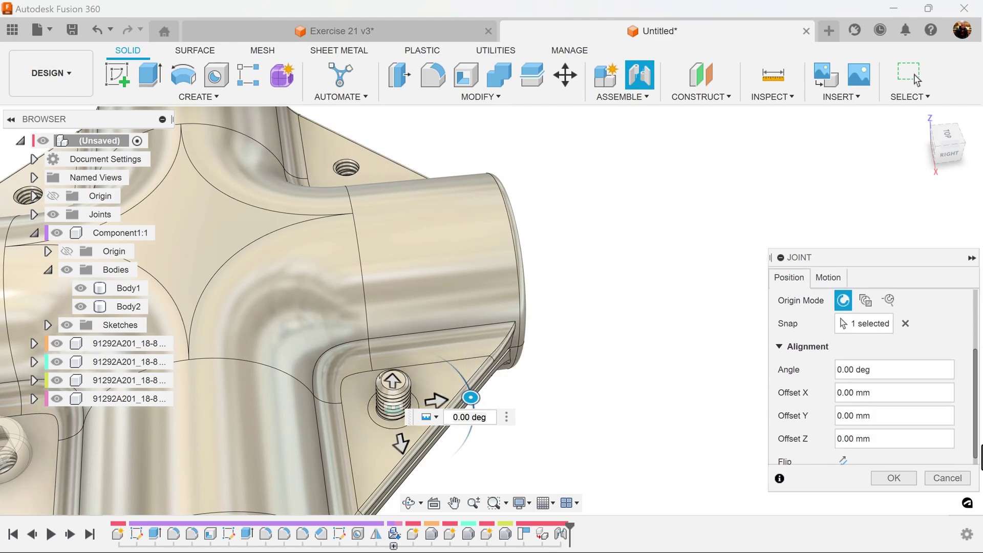
click(842, 452)
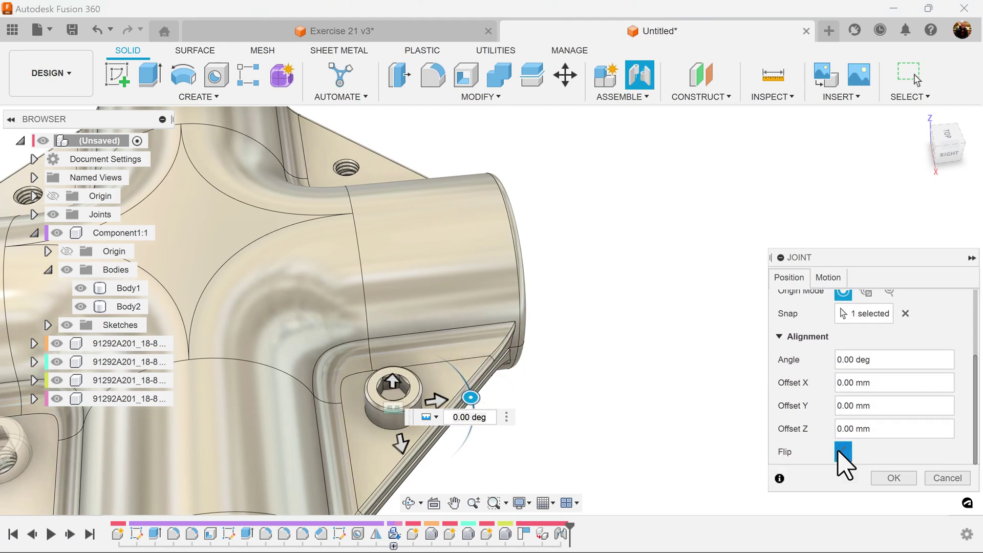
click(905, 477)
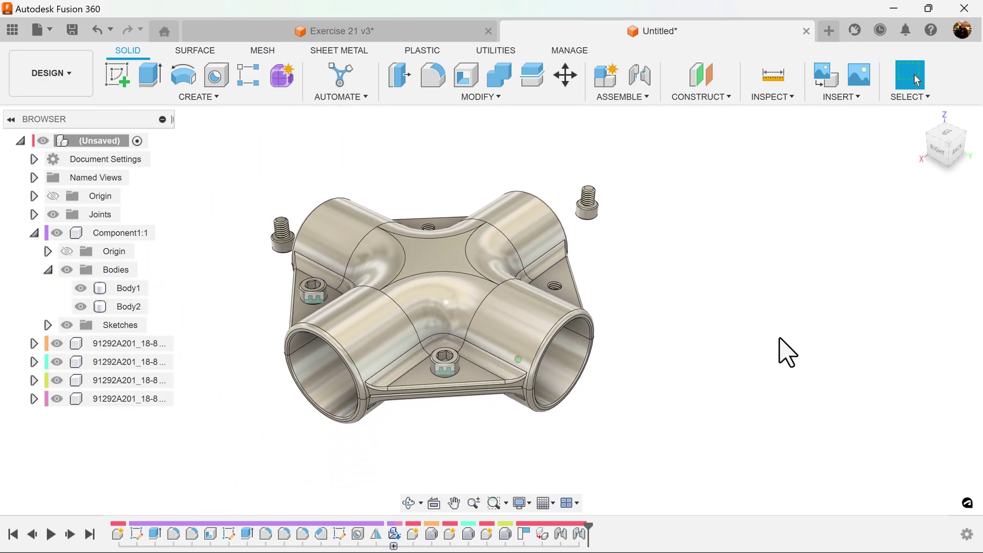
Joint the third screw head-up into a flange hole.
click(639, 79)
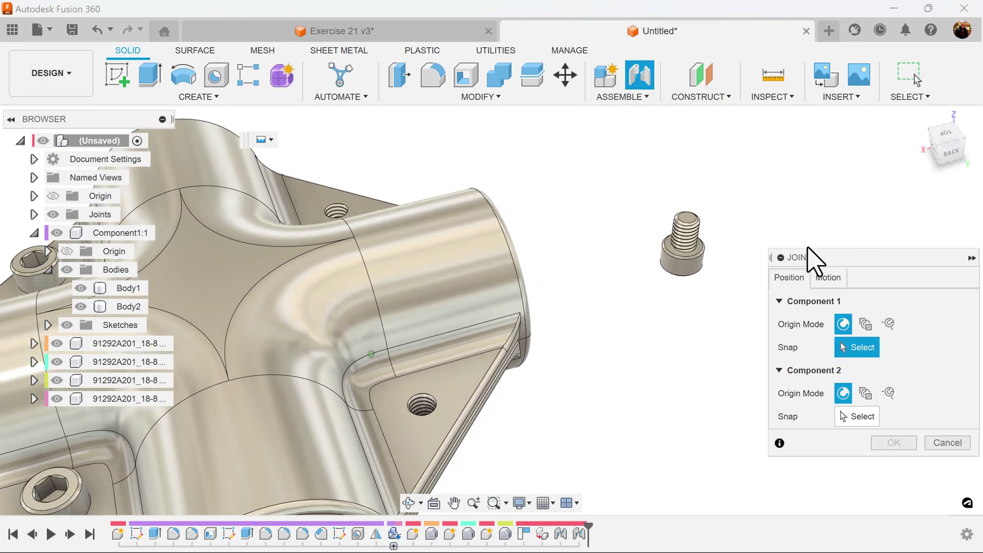
click(701, 282)
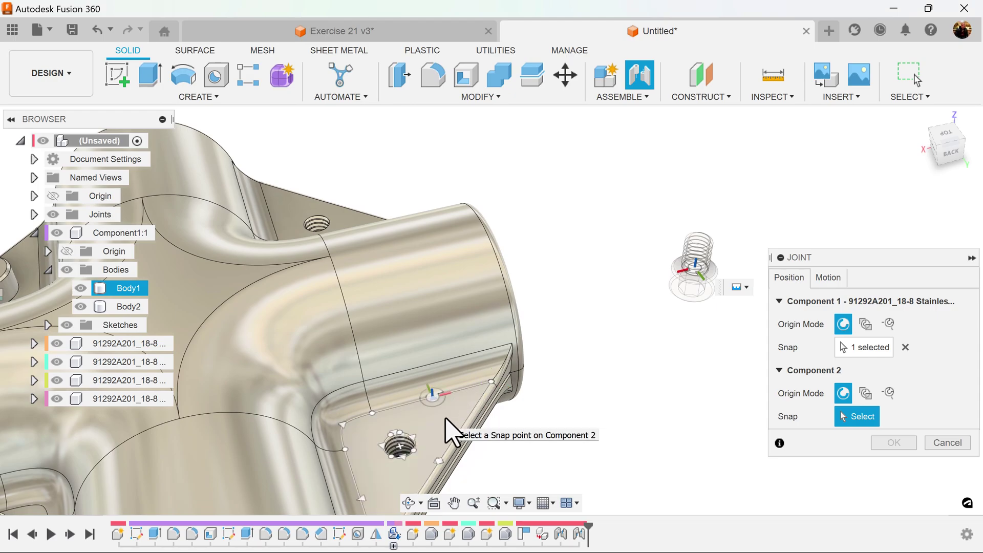
click(401, 450)
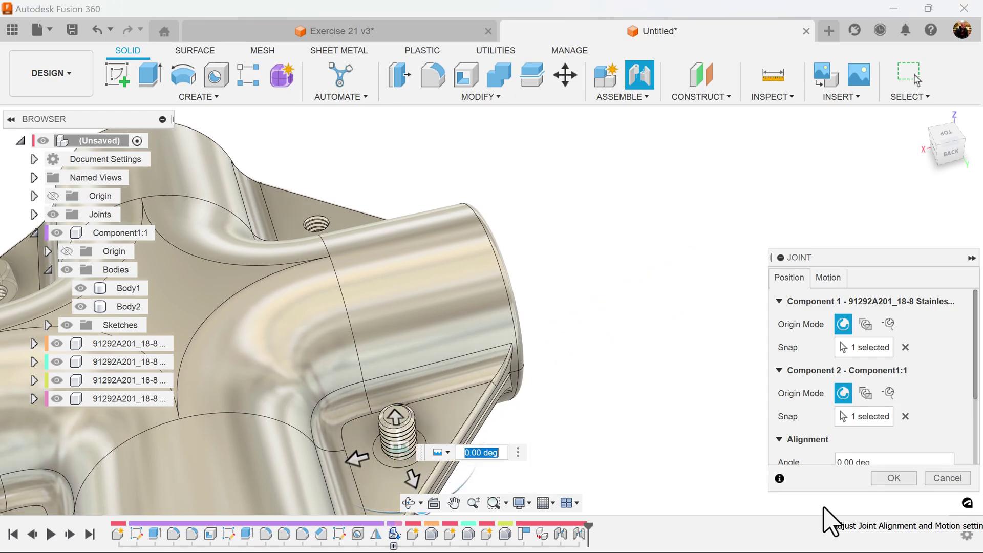
scroll(974, 395, down, 3)
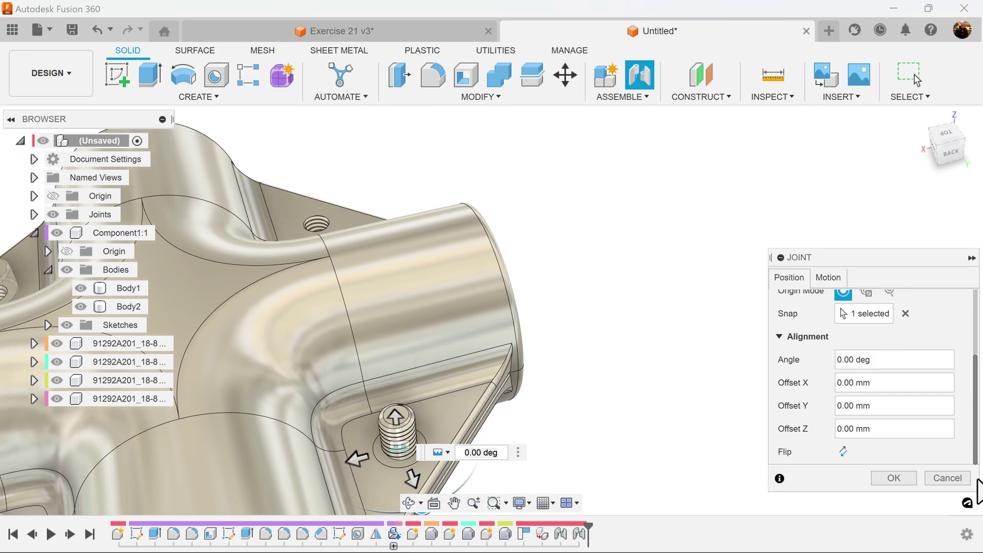
click(843, 451)
shift+middle_drag(659, 373, 711, 368)
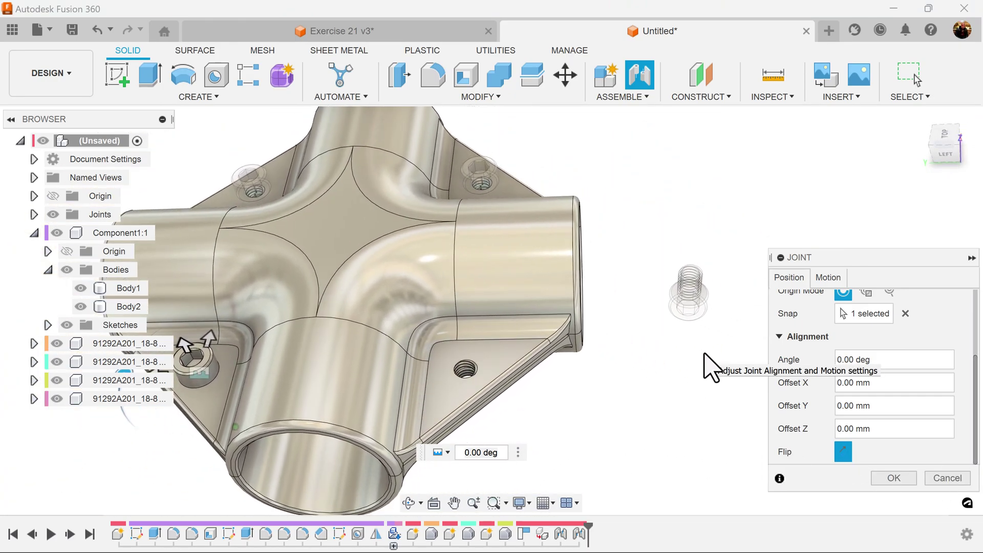
click(894, 478)
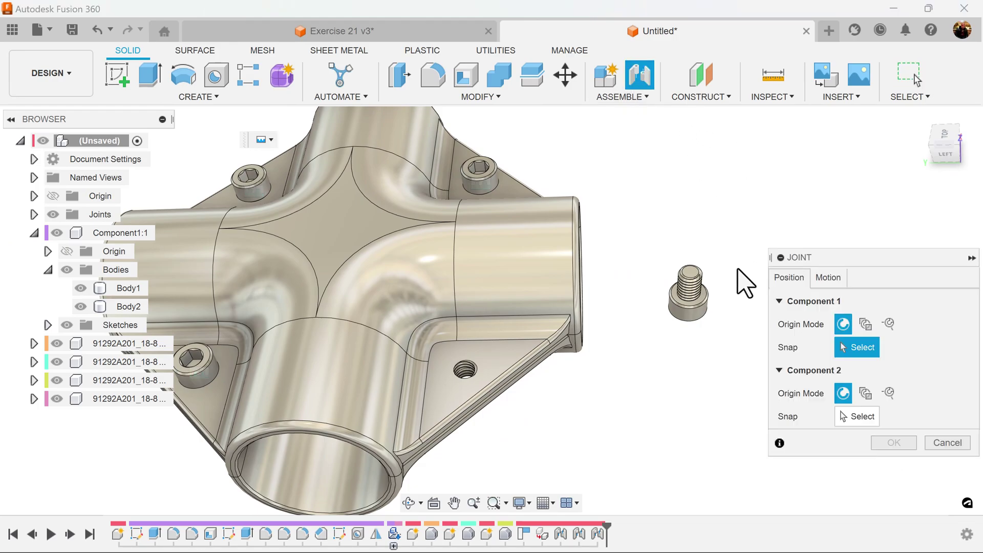
Joint the last screw head-up into the remaining hole and hide the joint markers.
click(709, 310)
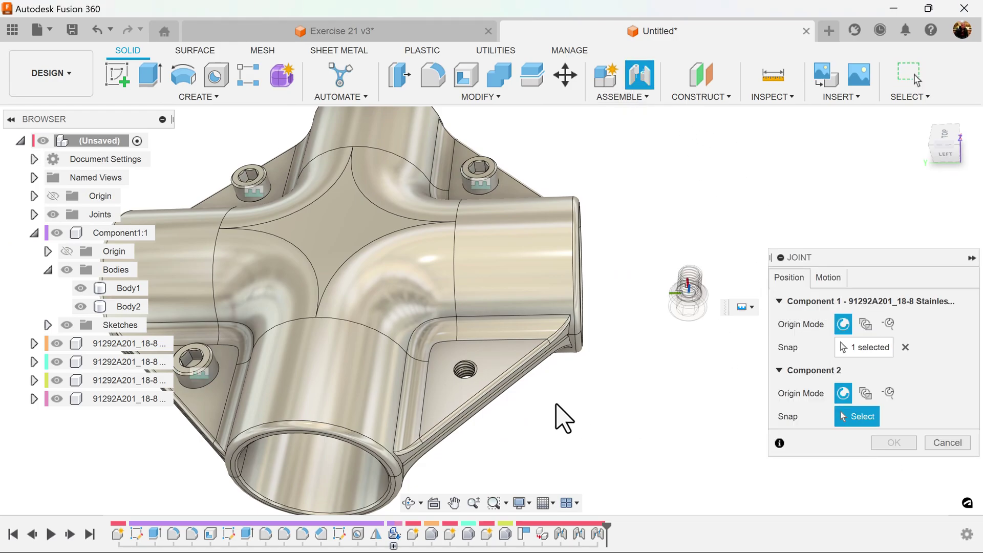
click(465, 373)
scroll(977, 410, down, 1)
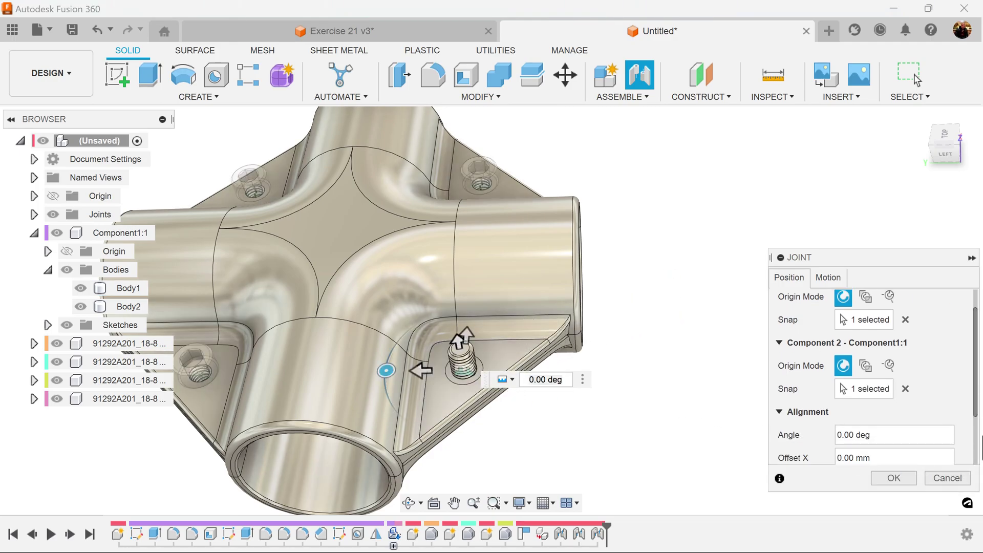
scroll(874, 461, down, 2)
click(843, 454)
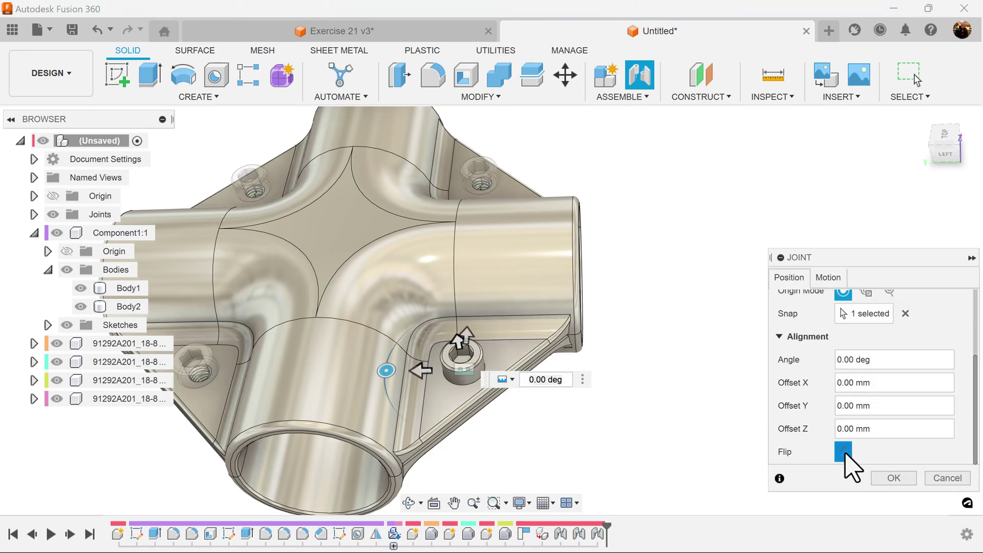
click(903, 477)
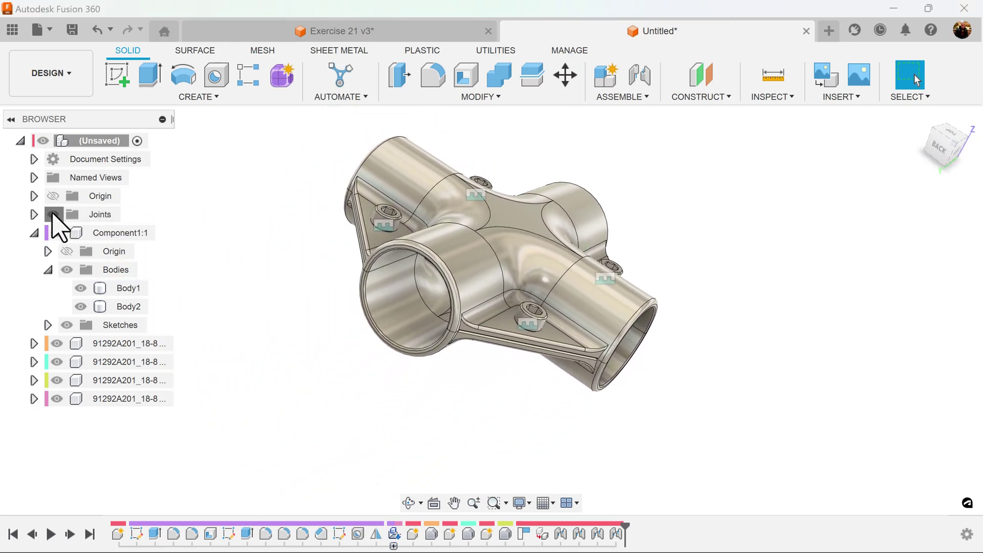
click(53, 214)
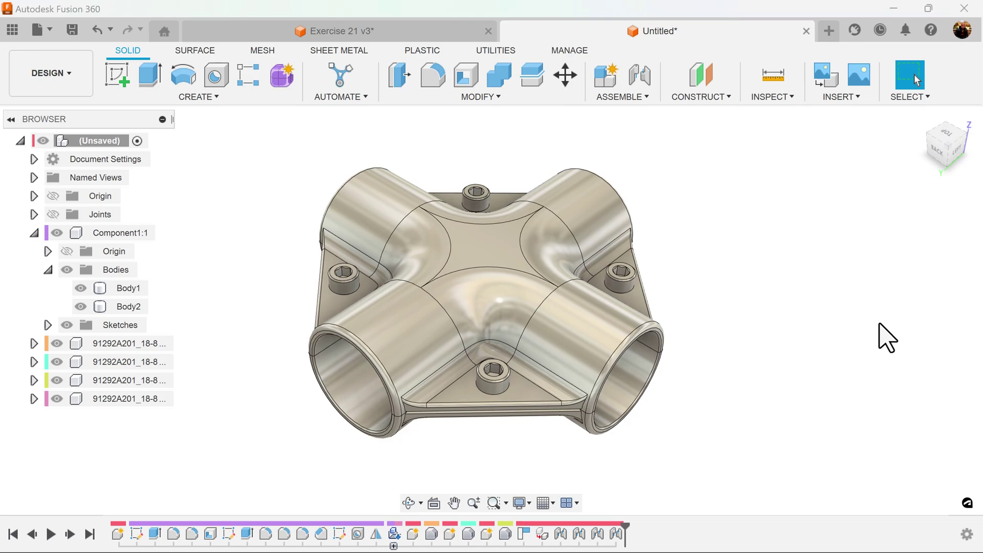
Apply the Stainless Steel - Polished appearance to the fitting's Body1.
key(a)
scroll(873, 398, down, 3)
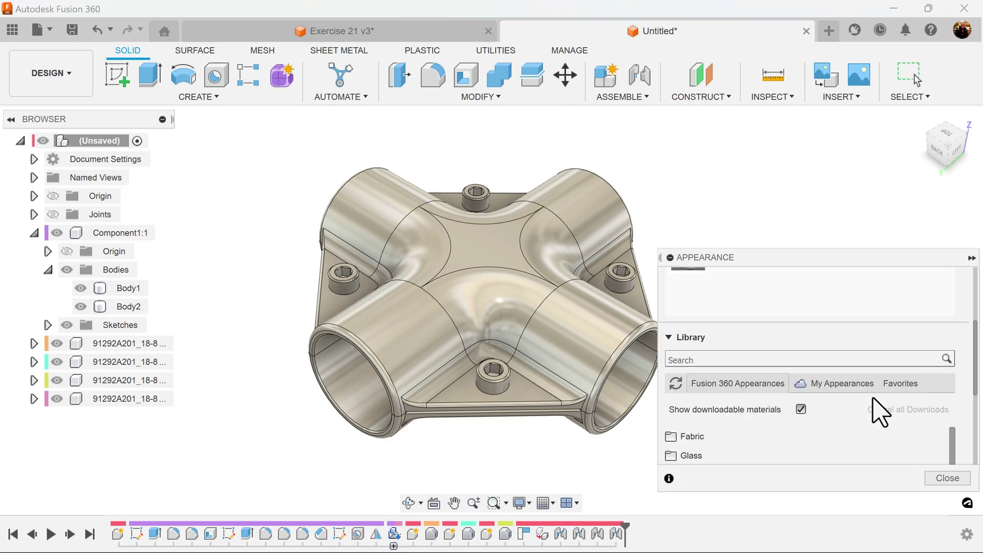
click(810, 356)
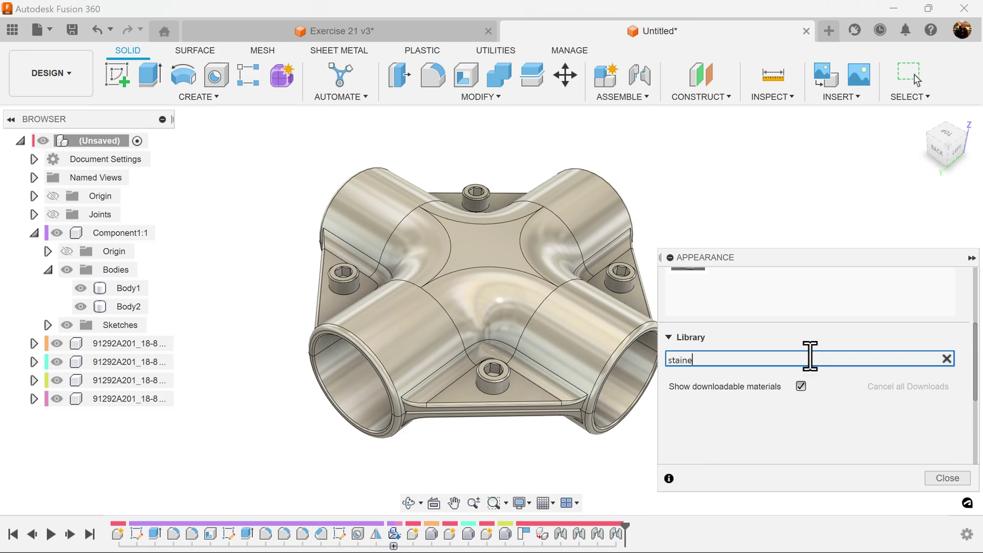
text(less)
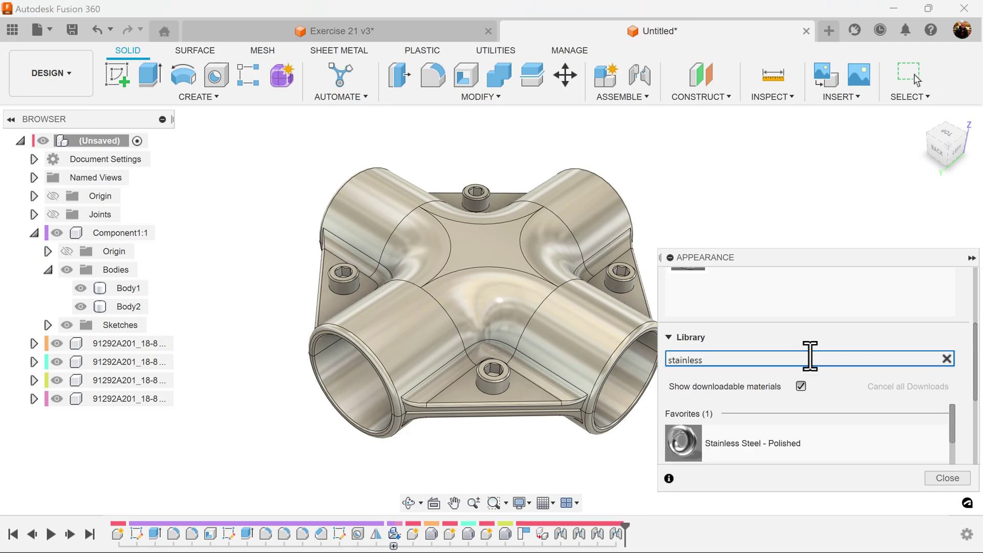
drag(822, 438, 527, 296)
click(946, 478)
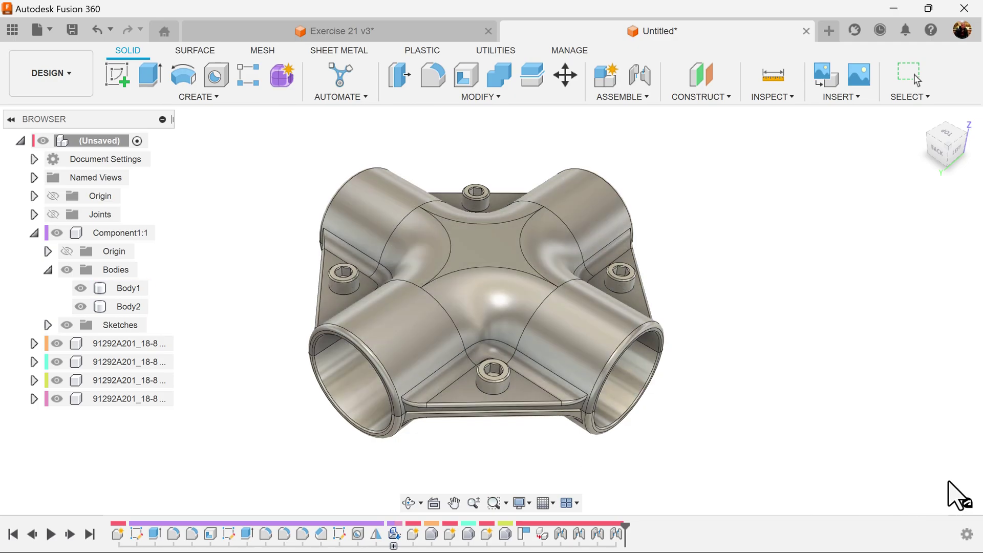
Switch to the Render workspace and run an in-canvas render from a lower front angle.
click(50, 88)
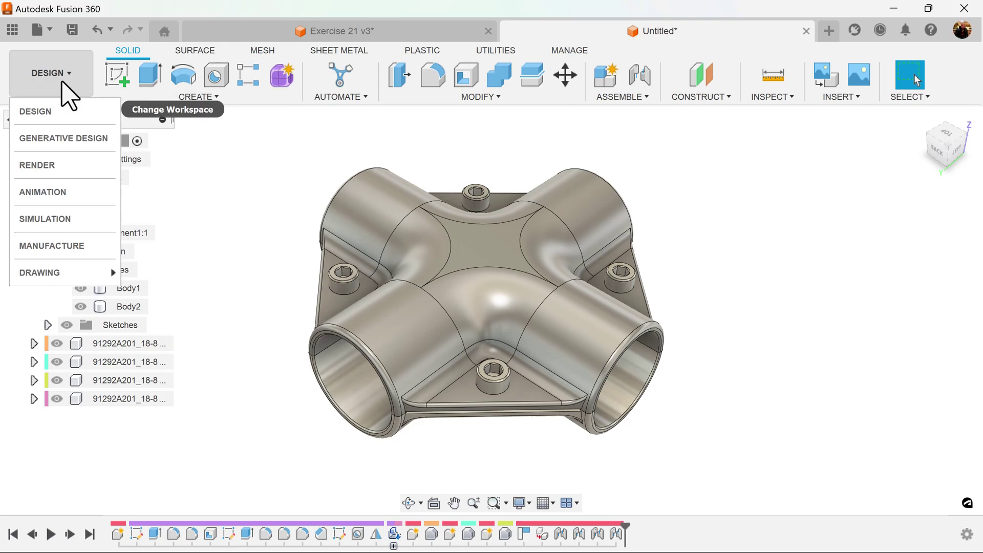
click(53, 165)
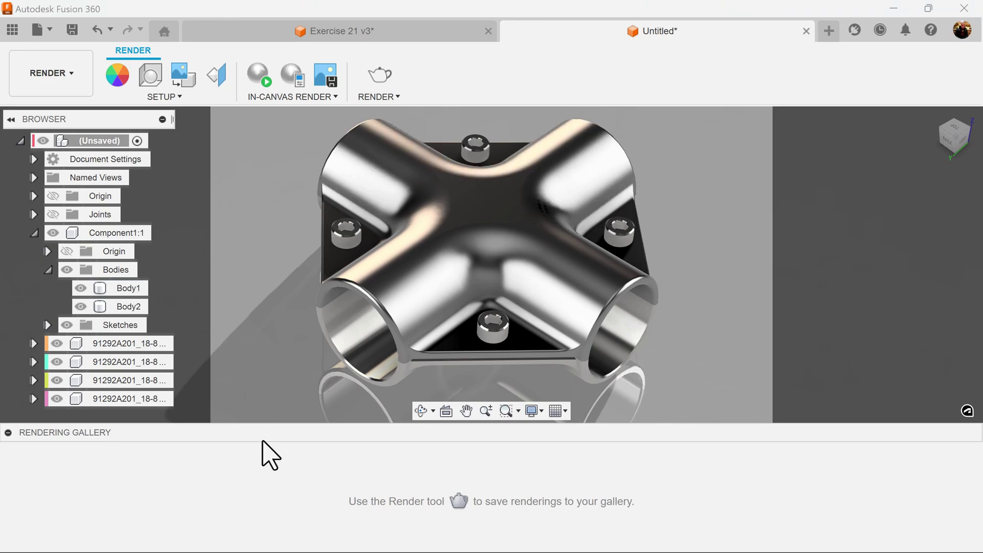
click(7, 433)
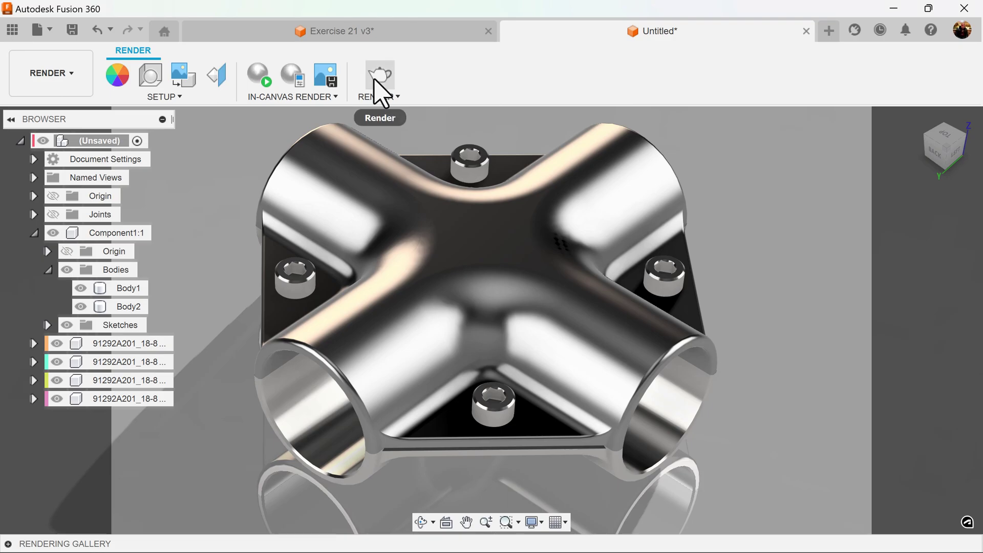
click(261, 76)
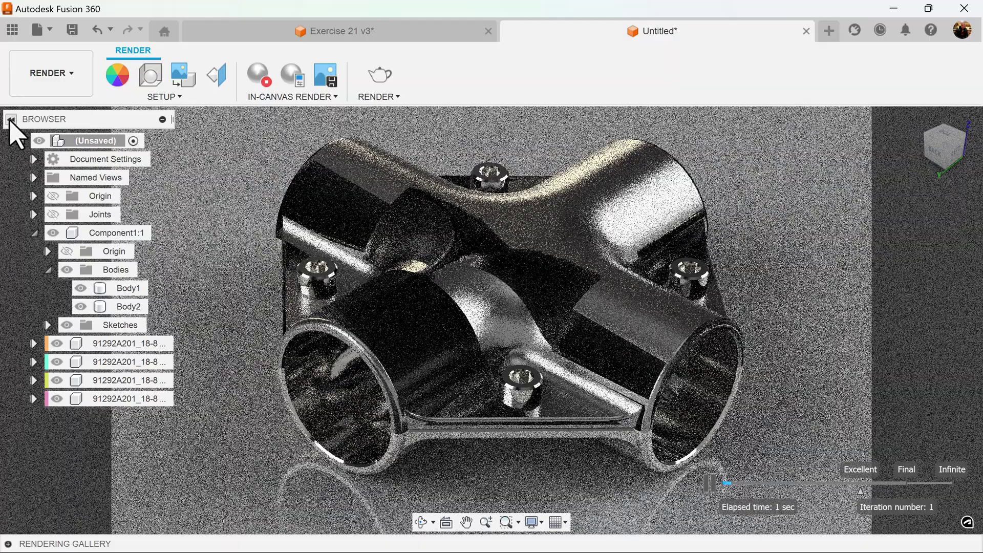
click(11, 119)
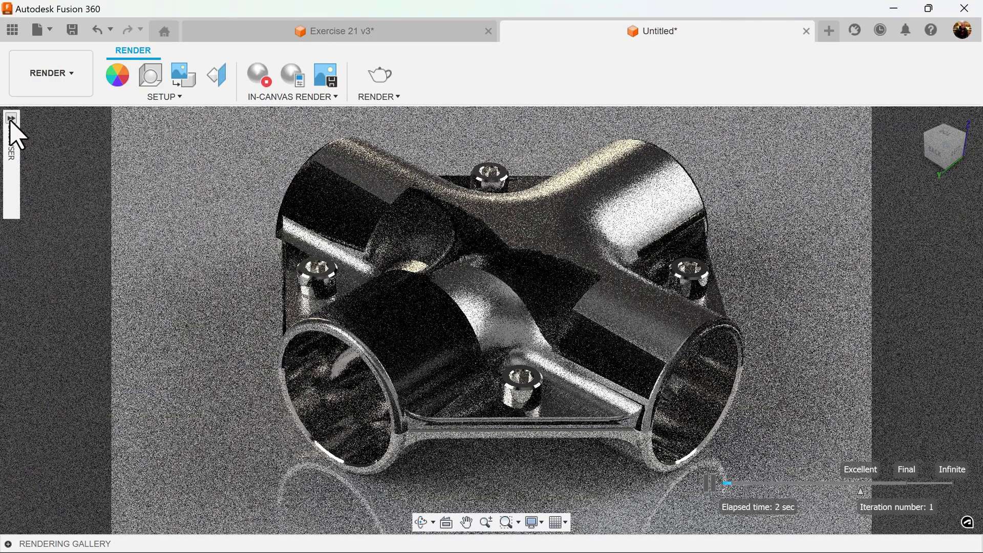
shift+middle_drag(718, 245, 850, 329)
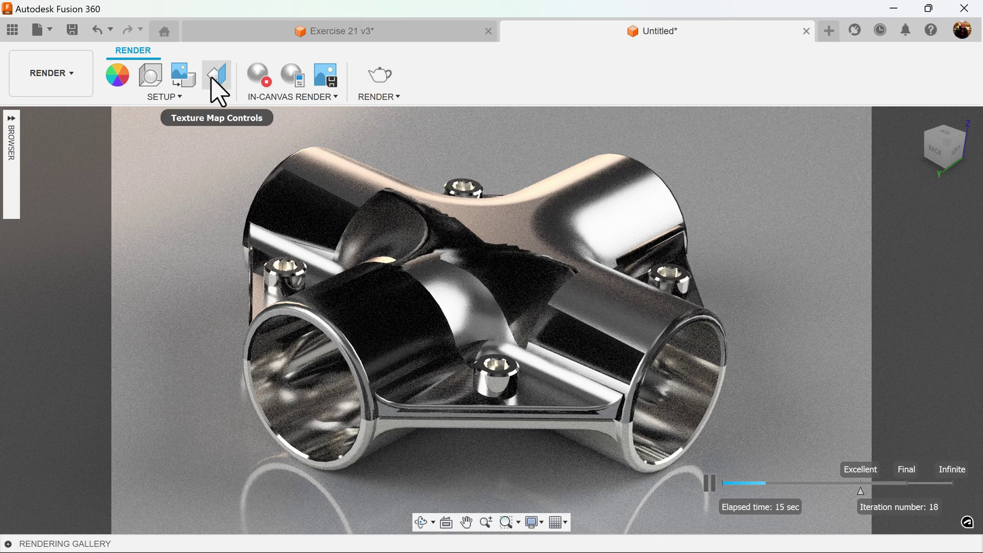
click(217, 91)
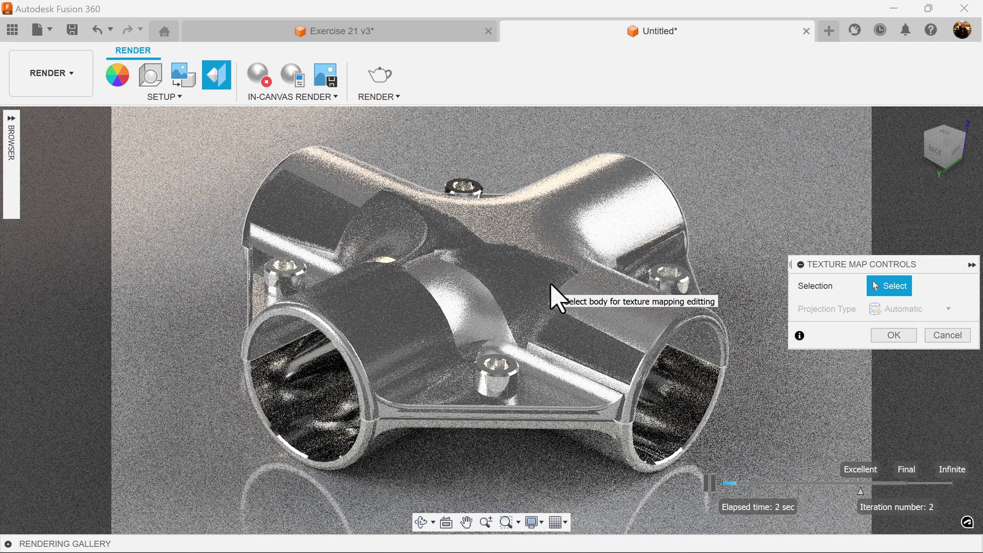
Map the body's texture with Planar projection, showing the UV Diagnostic Texture, and pick its axis.
click(552, 289)
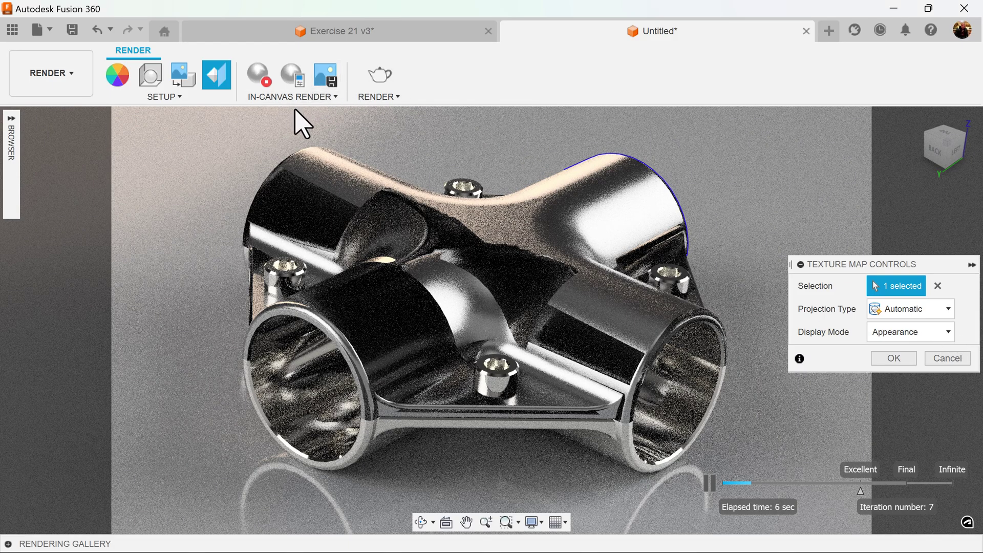
click(267, 83)
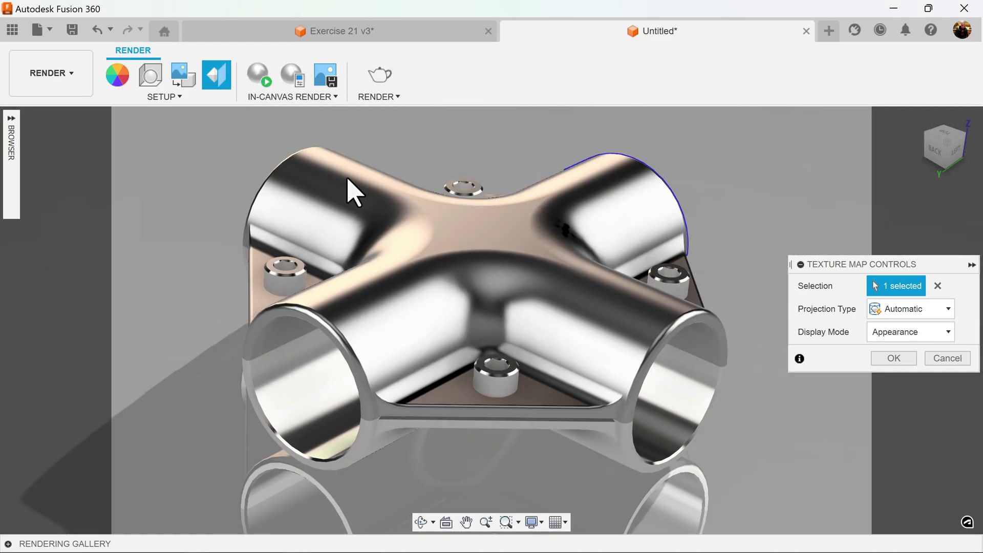
click(947, 334)
click(933, 375)
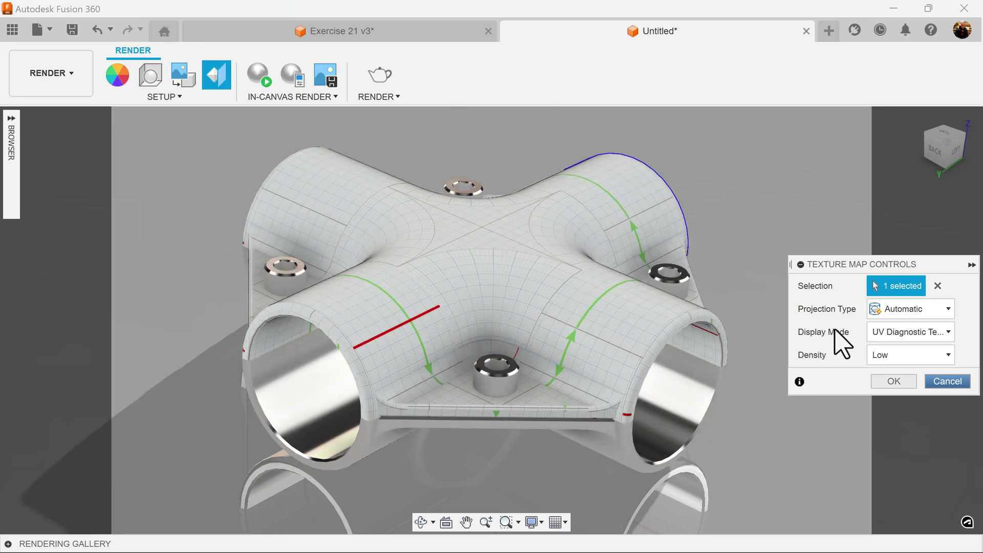
click(929, 307)
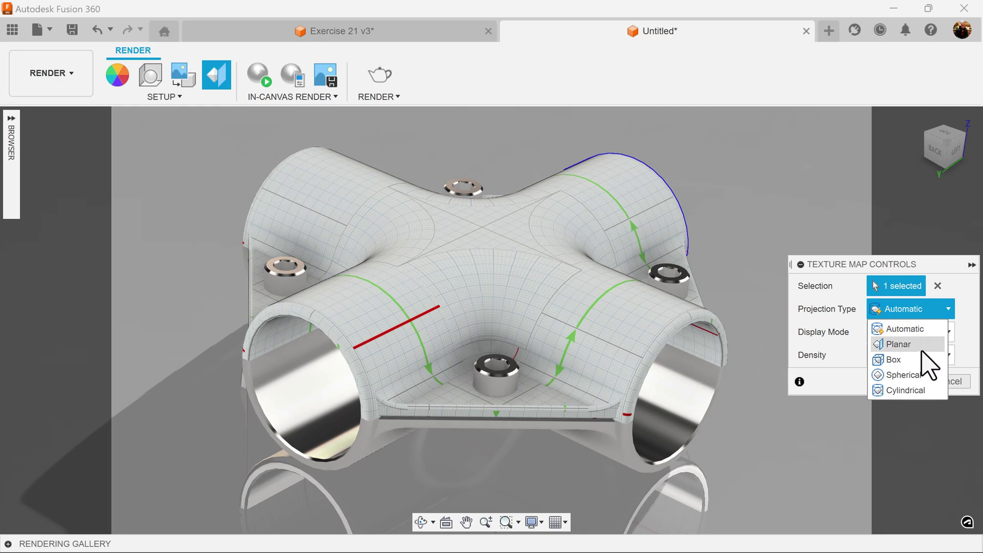
click(906, 344)
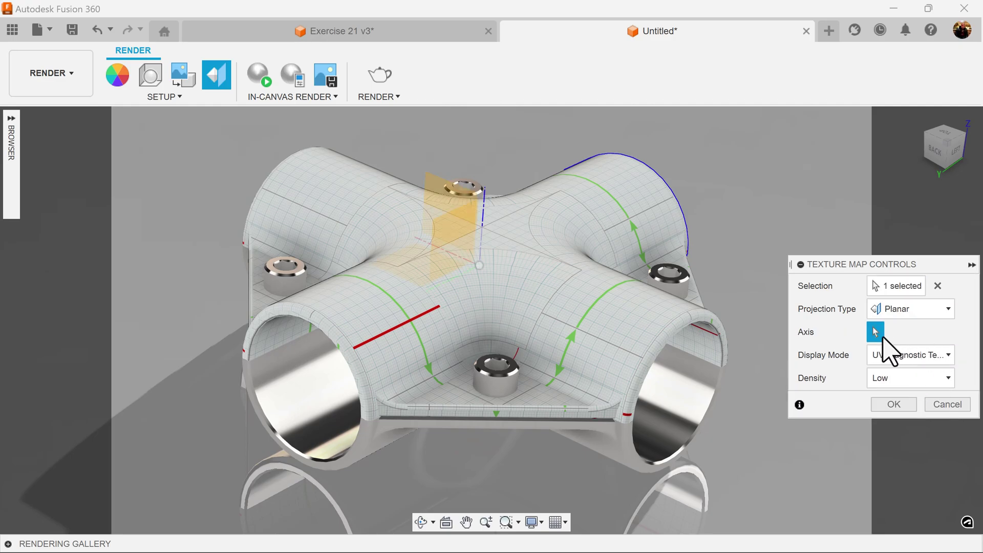
click(482, 227)
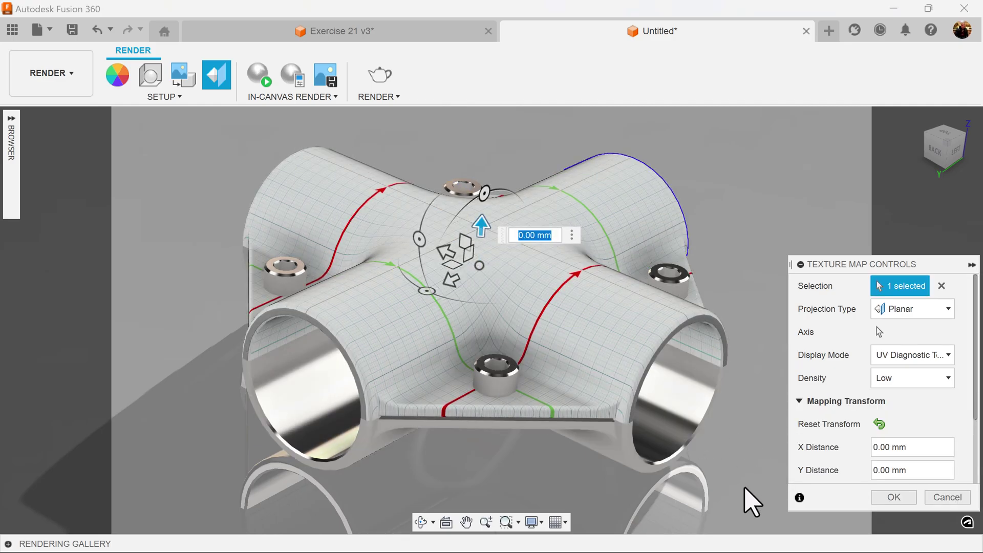
shift+middle_drag(746, 487, 635, 215)
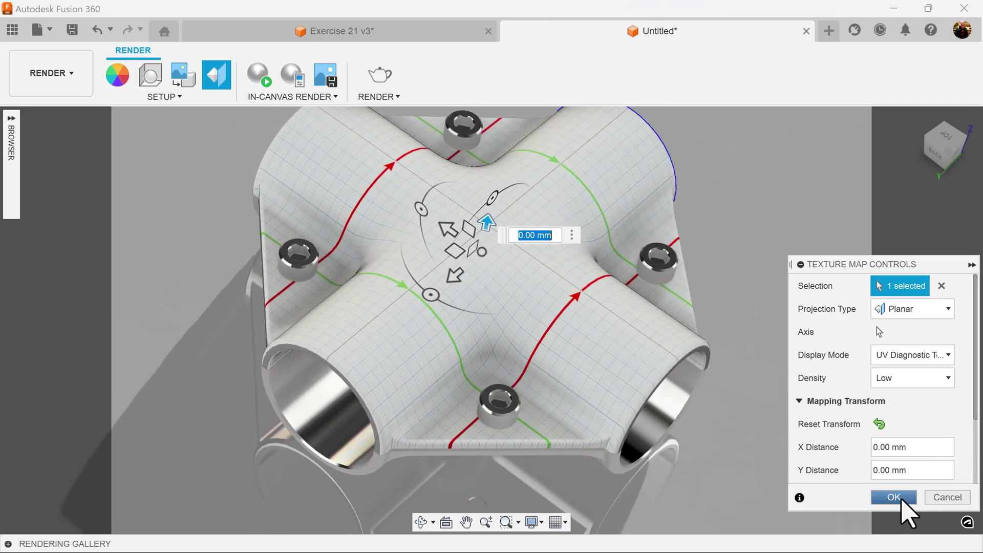
click(894, 497)
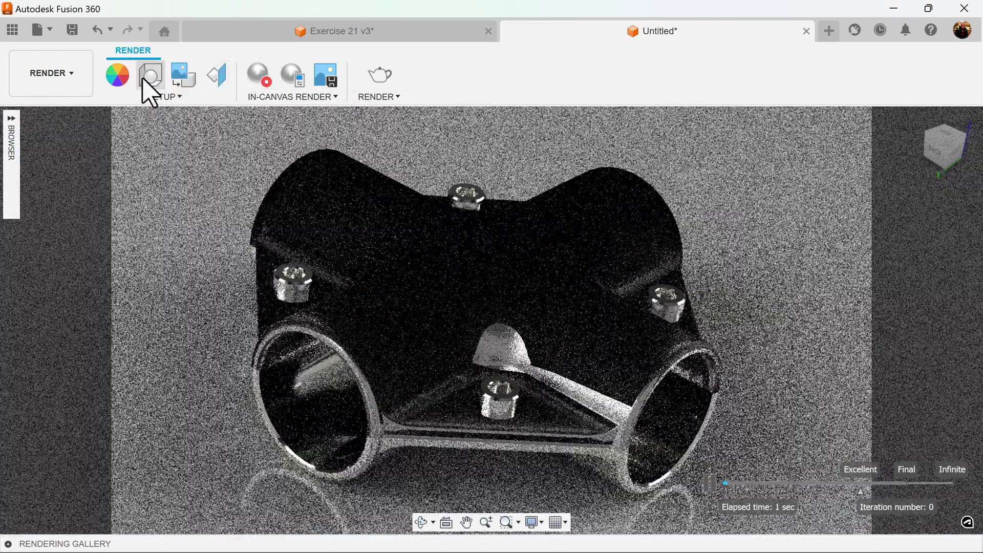
Rotate the scene's lighting environment to -106.74 degrees and view the fitting from above.
click(144, 81)
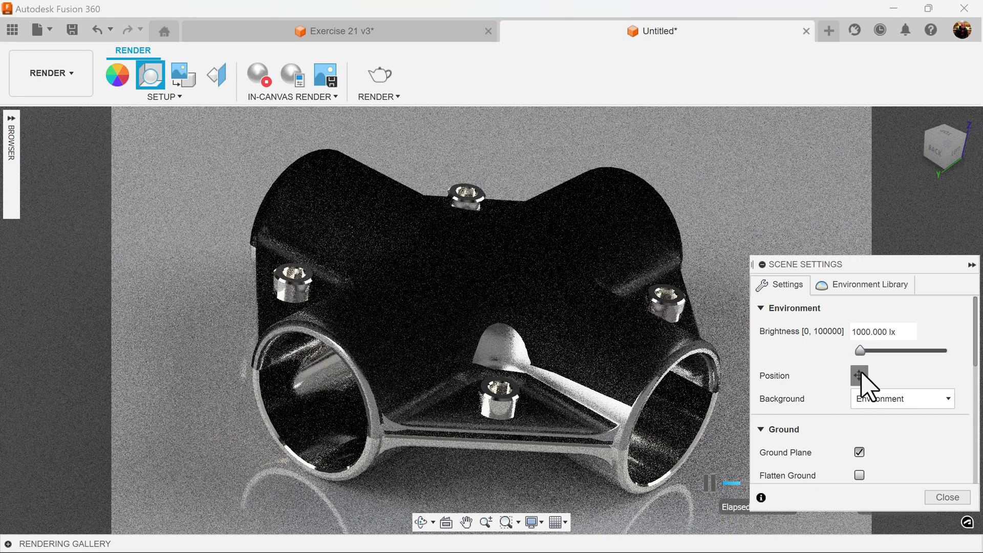
click(860, 375)
drag(805, 443, 726, 445)
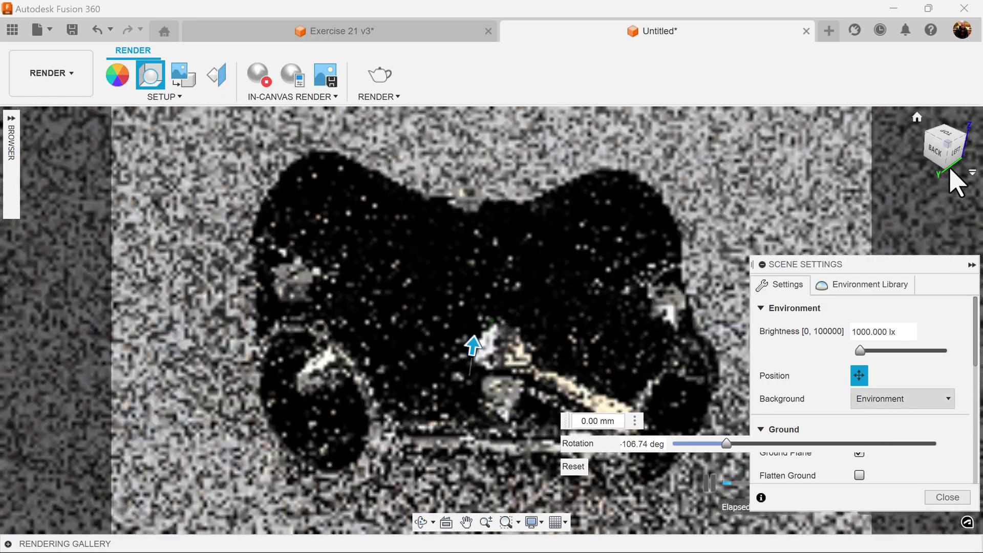
click(914, 115)
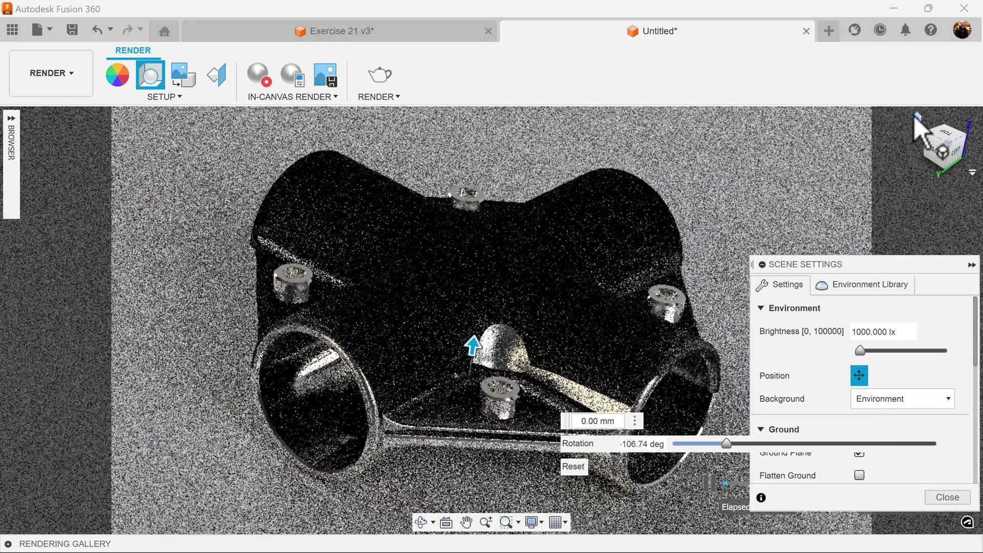
click(914, 116)
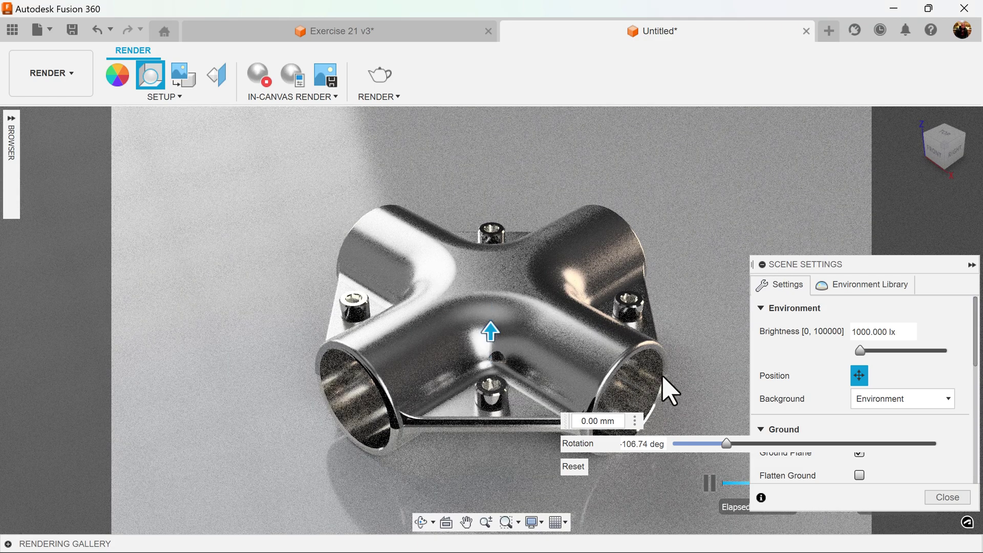
click(949, 498)
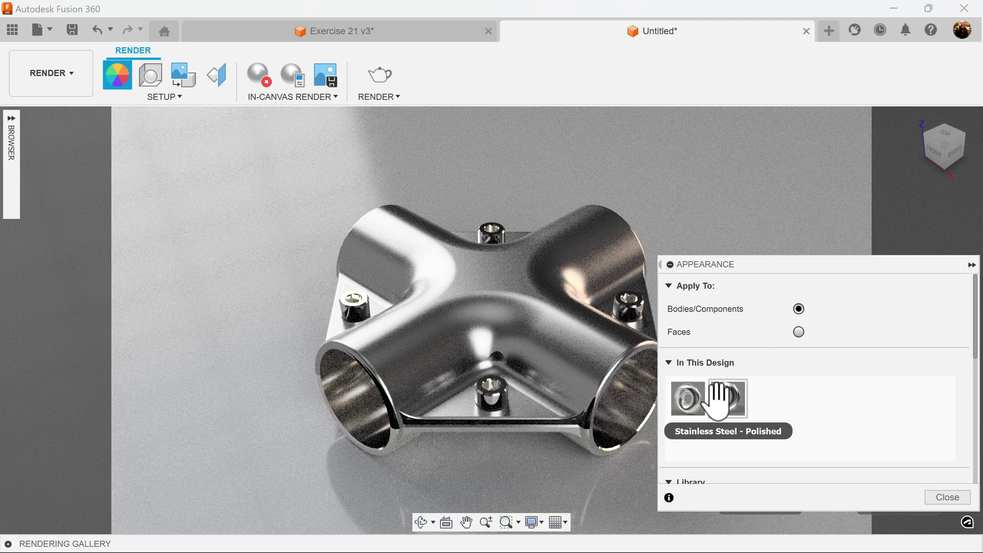
Lower the Stainless Steel - Polished roughness from 0.254 to 0.153.
double_click(726, 400)
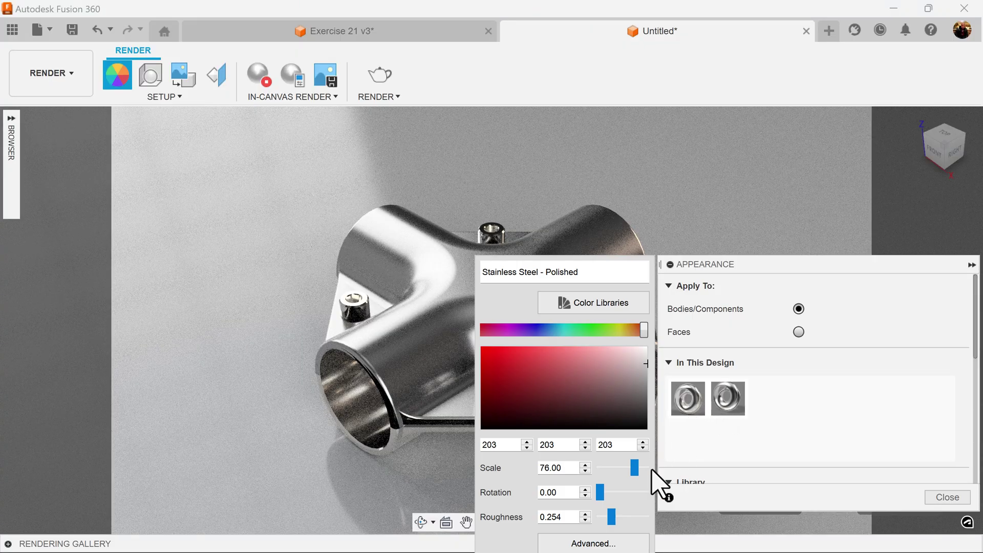
drag(610, 518, 607, 518)
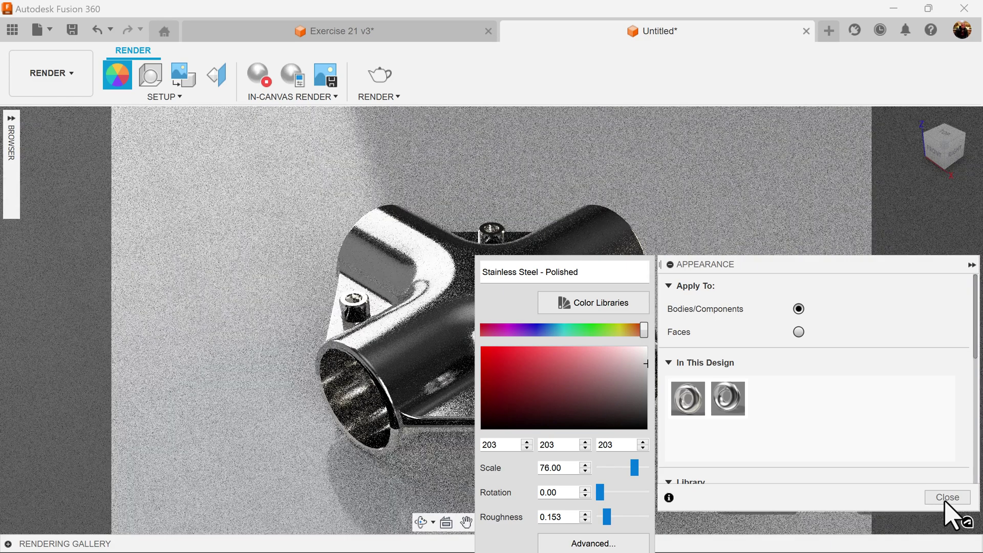
click(946, 501)
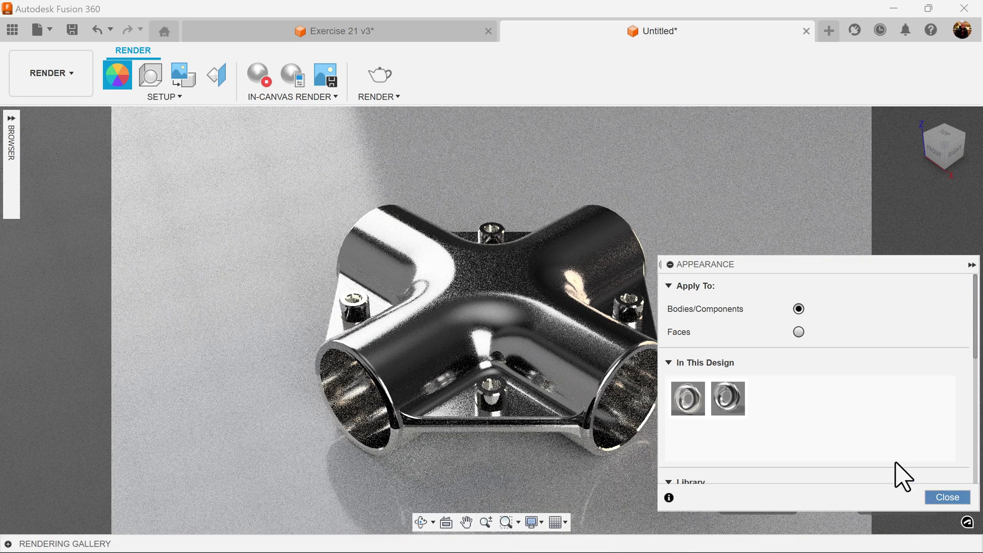
click(962, 501)
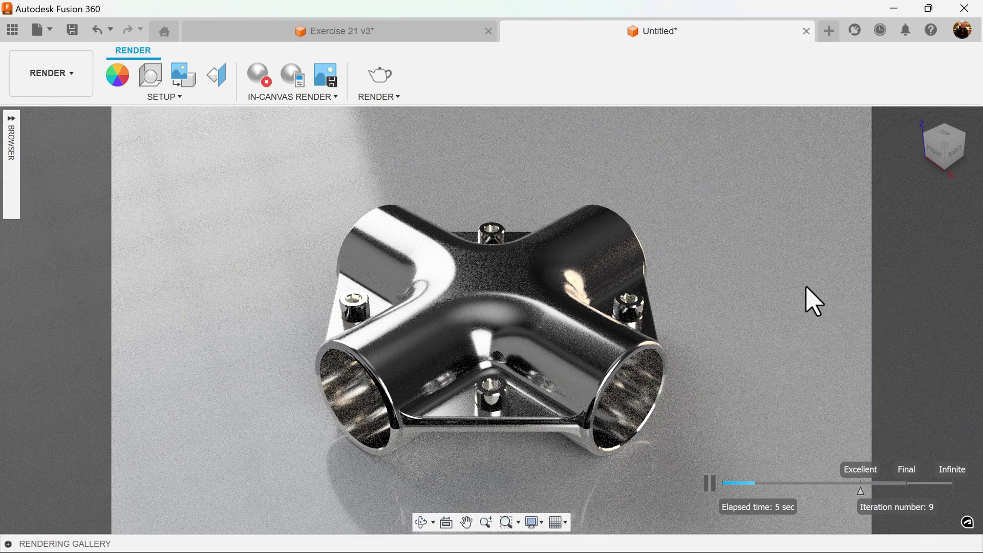